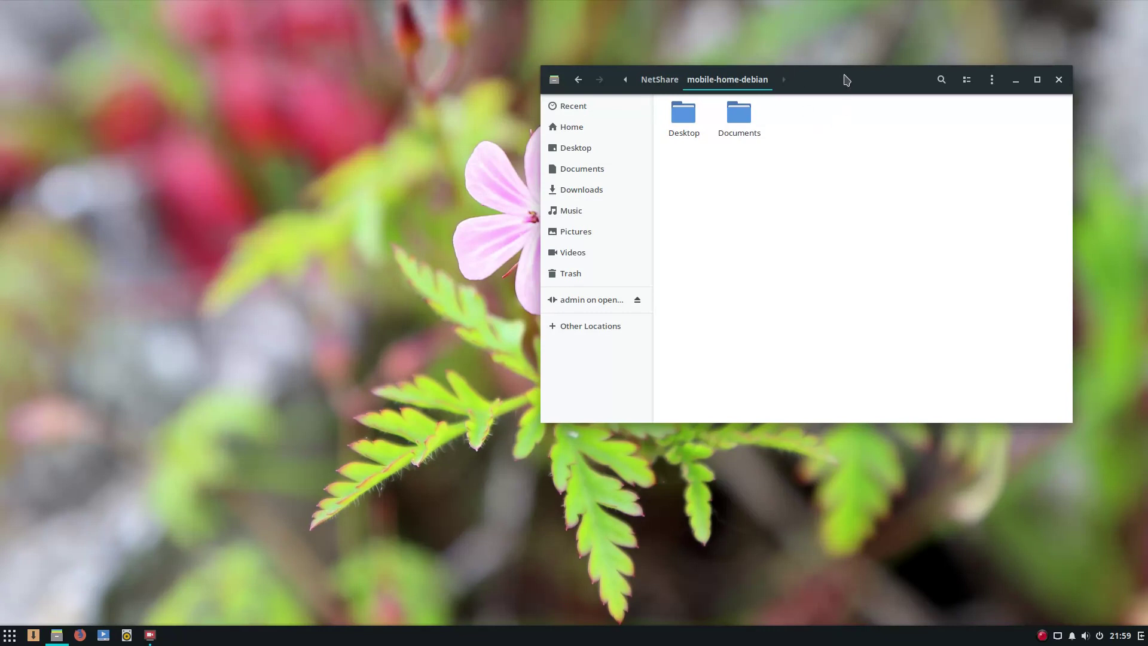
Nudge the NetShare mobile-home-debian window slightly right and down.
{"action": "left_click_drag", "start_coordinate": [846, 77], "coordinate": [908, 89]}
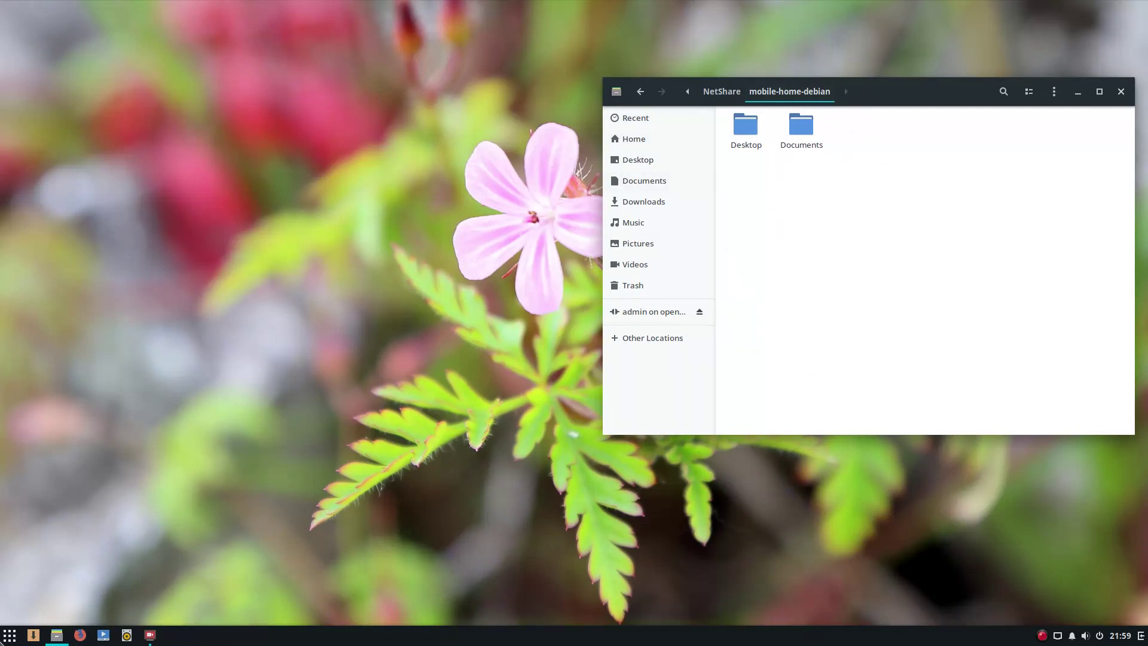
Open a second Files window on Home from the taskbar icon and place it top-left.
{"action": "right_click", "coordinate": [57, 635]}
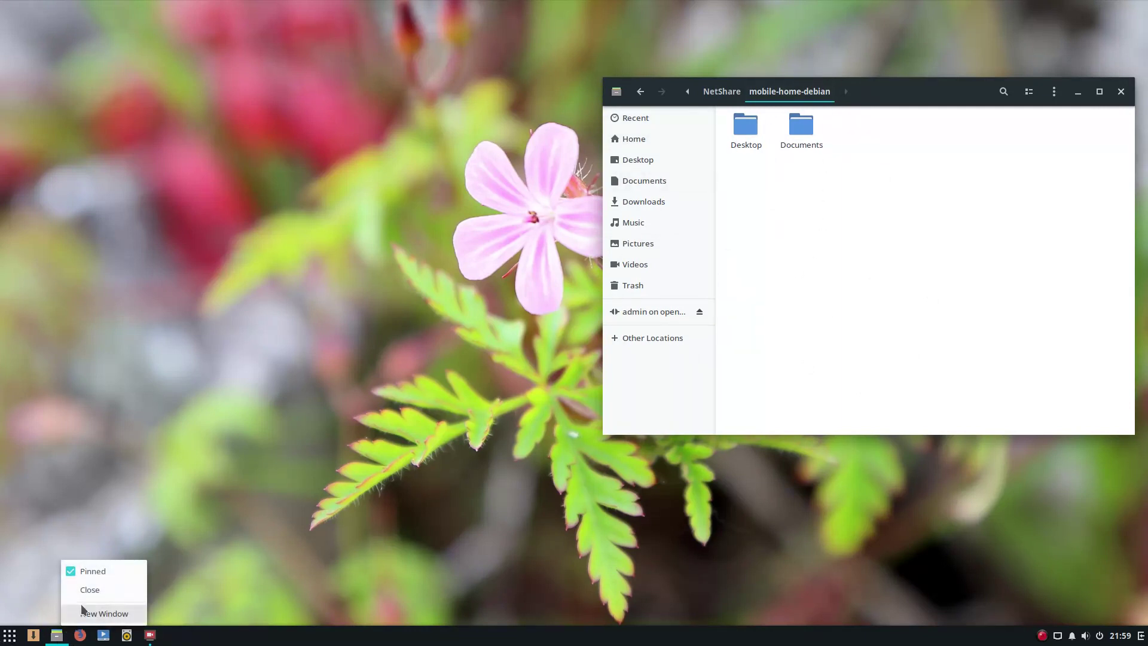
{"action": "left_click", "coordinate": [102, 614]}
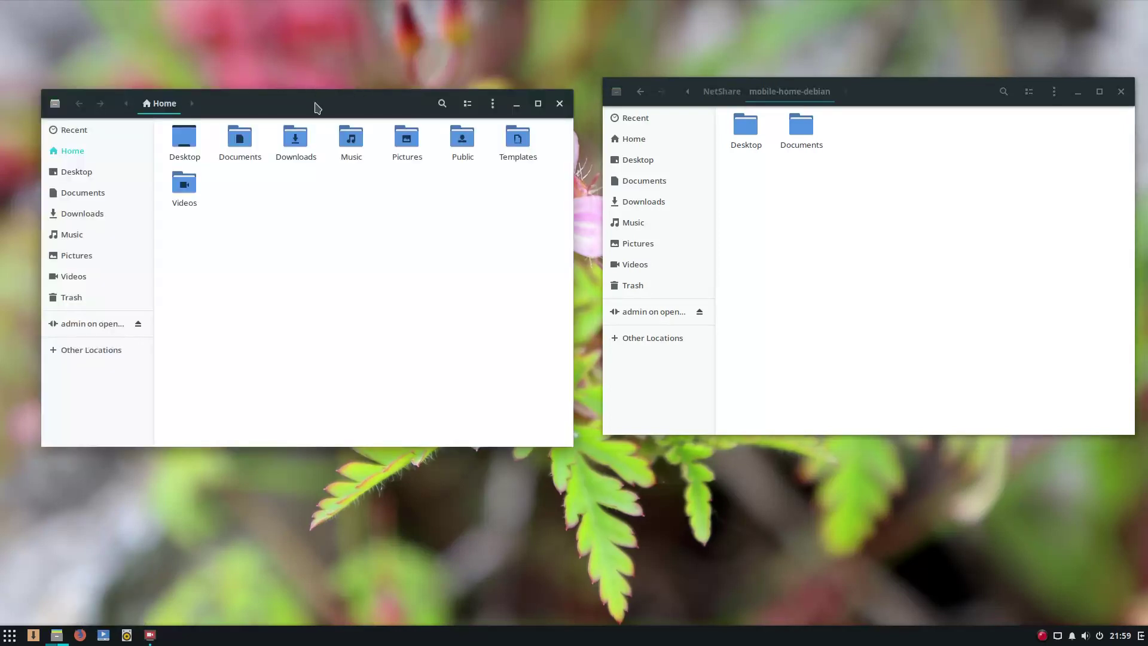
{"action": "left_click_drag", "start_coordinate": [315, 104], "coordinate": [305, 84]}
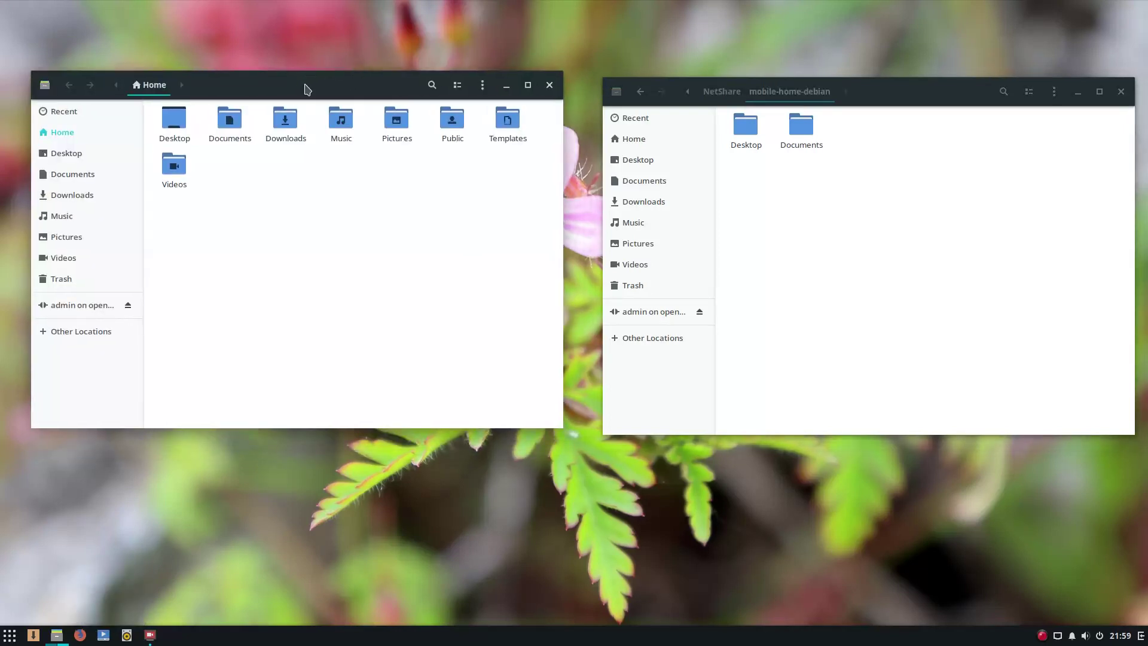
{"action": "left_click", "coordinate": [936, 110]}
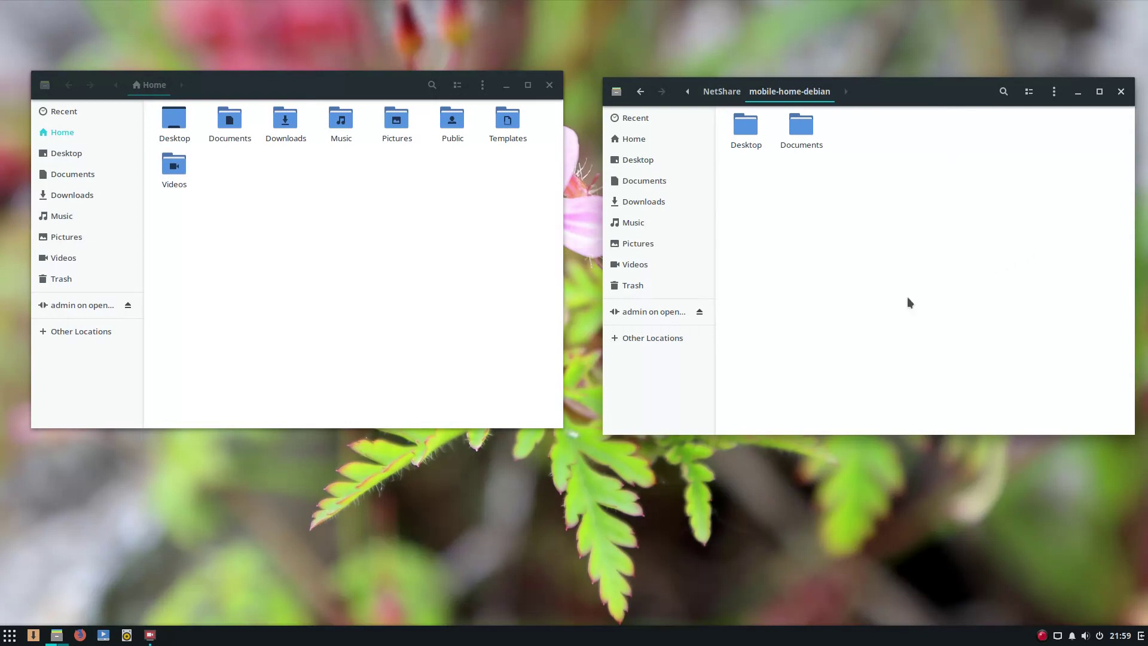
Launch Terminal from the application menu and move it lower on screen.
{"action": "left_click", "coordinate": [5, 635]}
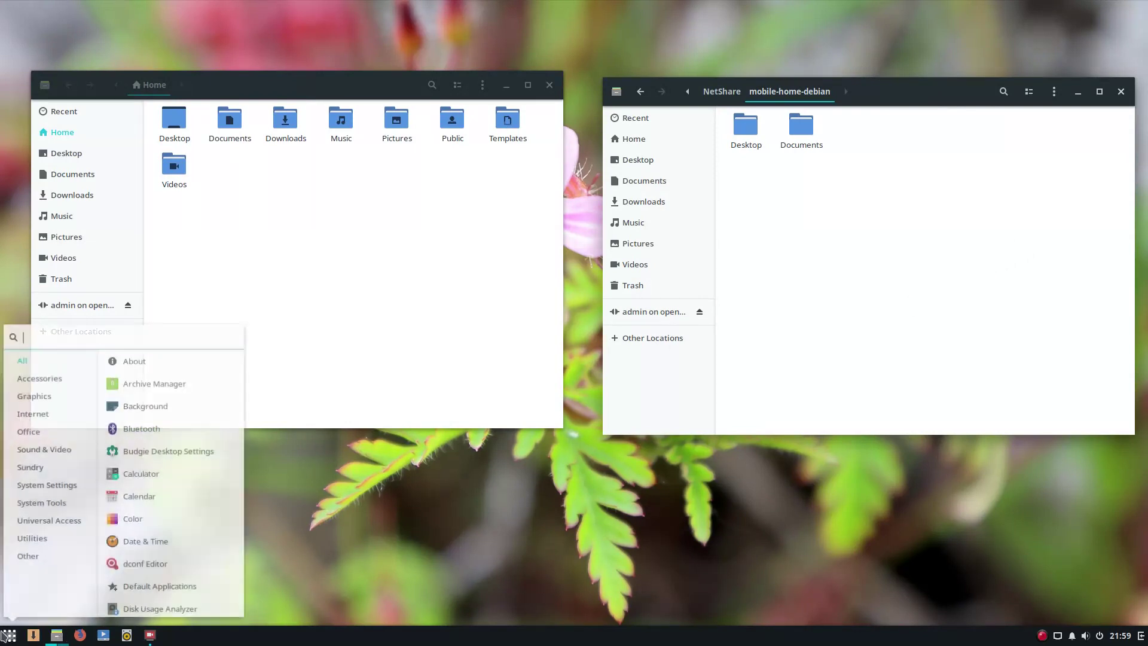
{"action": "scroll", "coordinate": [164, 479], "scroll_direction": "down", "scroll_amount": 1}
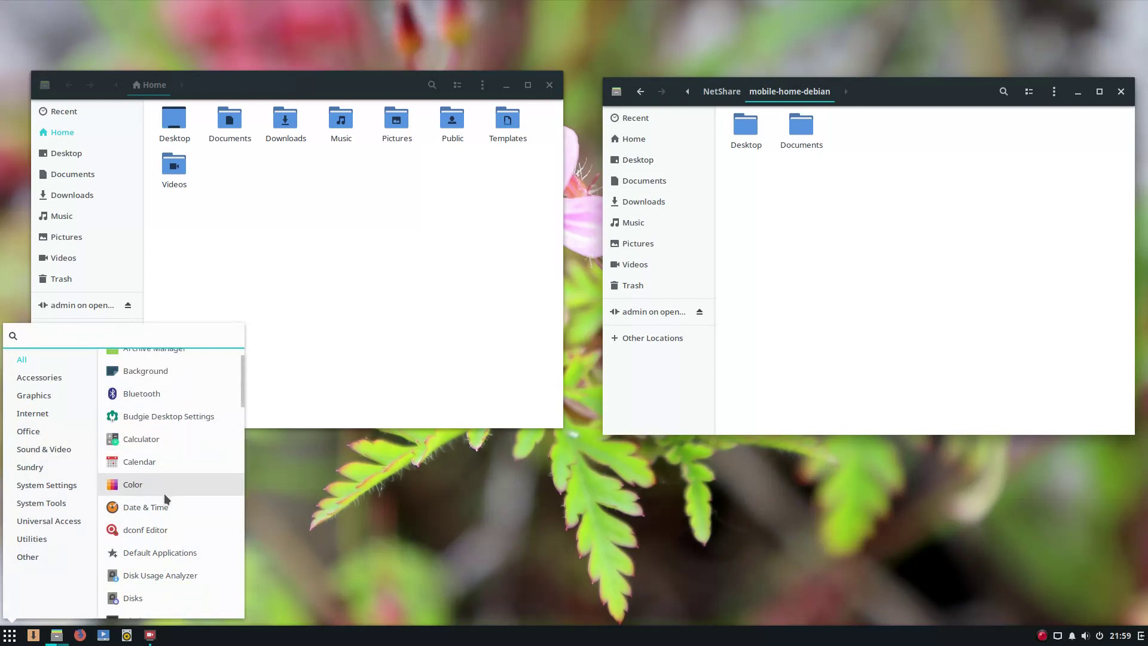
{"action": "scroll", "coordinate": [163, 499], "scroll_direction": "down", "scroll_amount": 2}
{"action": "type", "text": "term"}
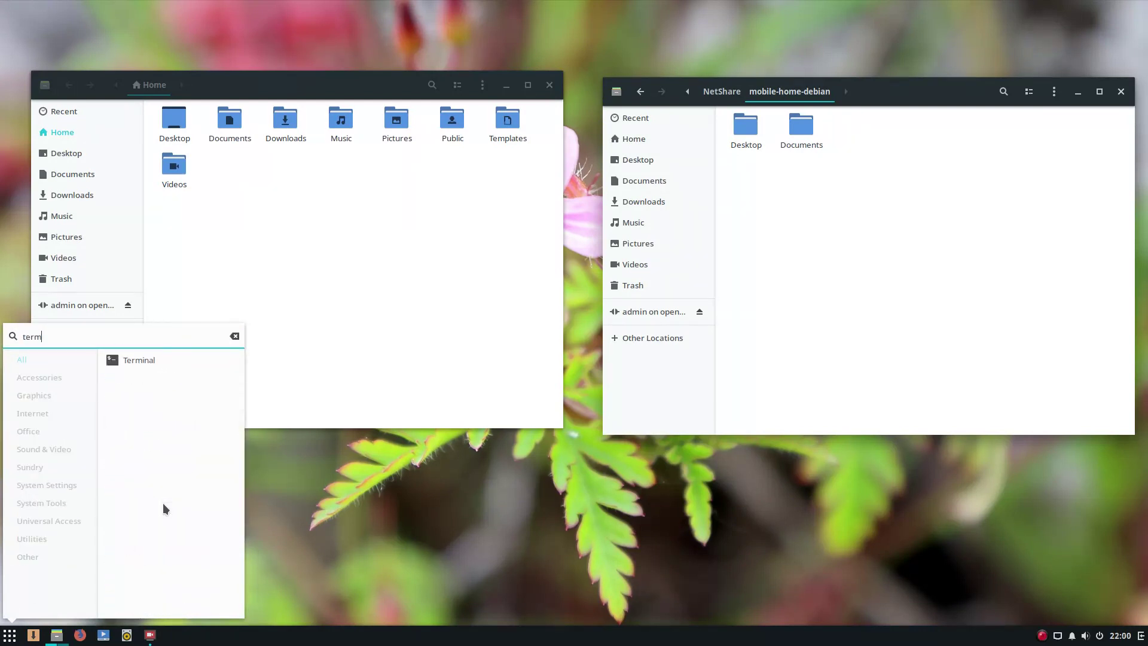
{"action": "left_click", "coordinate": [144, 360]}
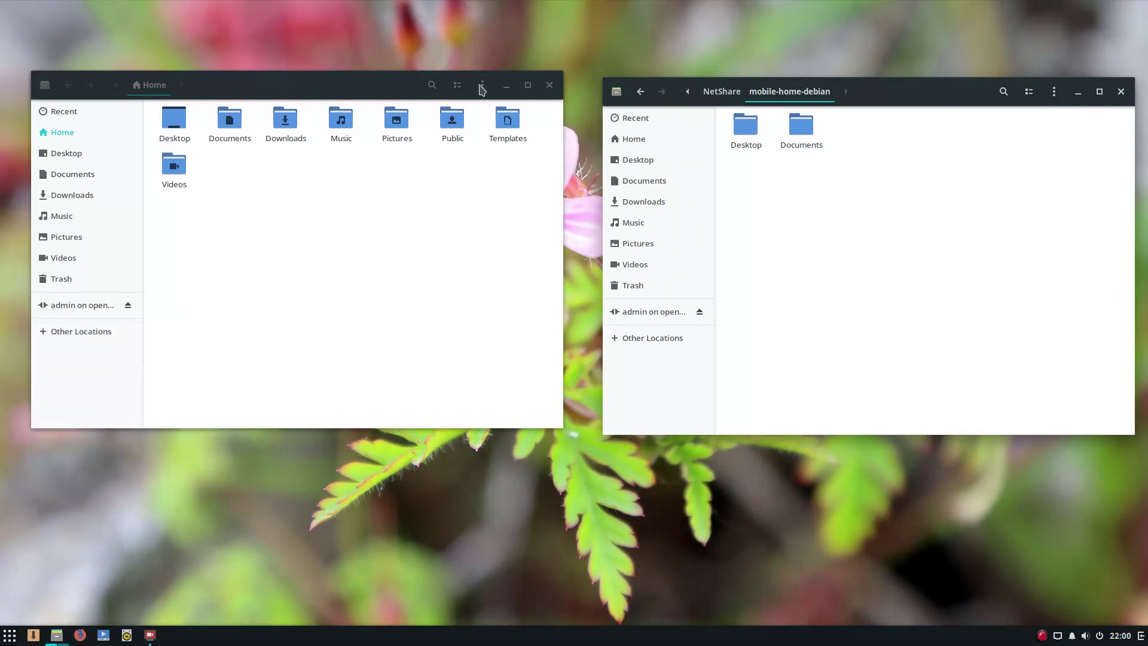
{"action": "left_click_drag", "start_coordinate": [269, 41], "coordinate": [317, 282]}
Open the share's Desktop folder and open its install file in Text Editor.
{"action": "left_click", "coordinate": [763, 173]}
{"action": "left_click", "coordinate": [744, 124]}
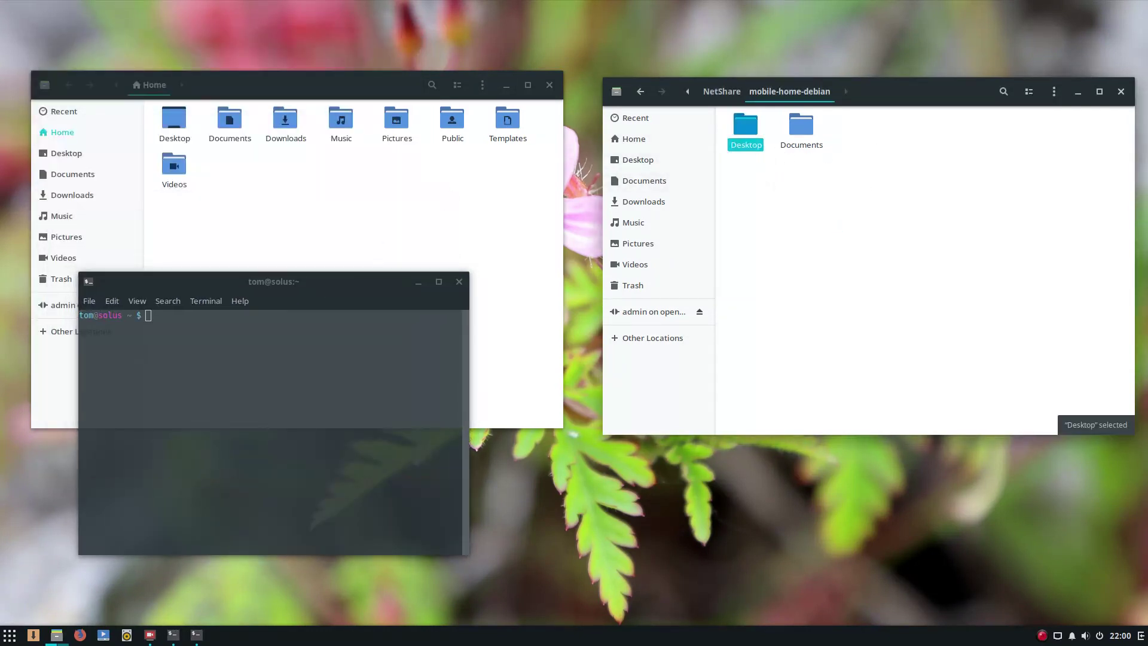
{"action": "double_click", "coordinate": [746, 125]}
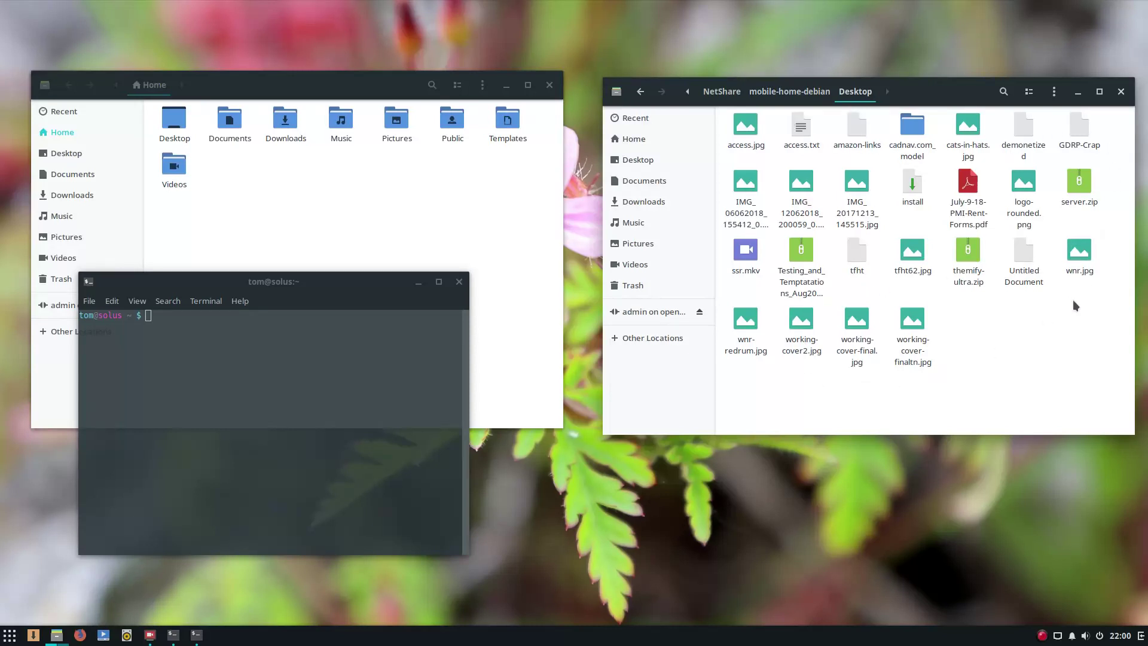
{"action": "right_click", "coordinate": [921, 190]}
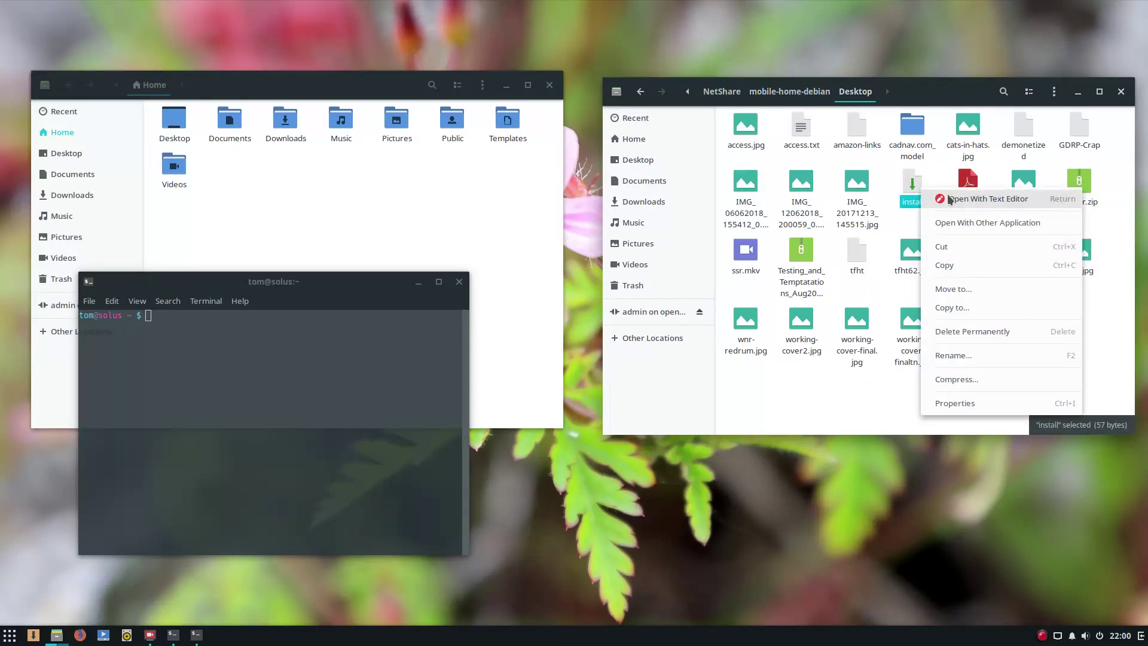
{"action": "left_click", "coordinate": [950, 199]}
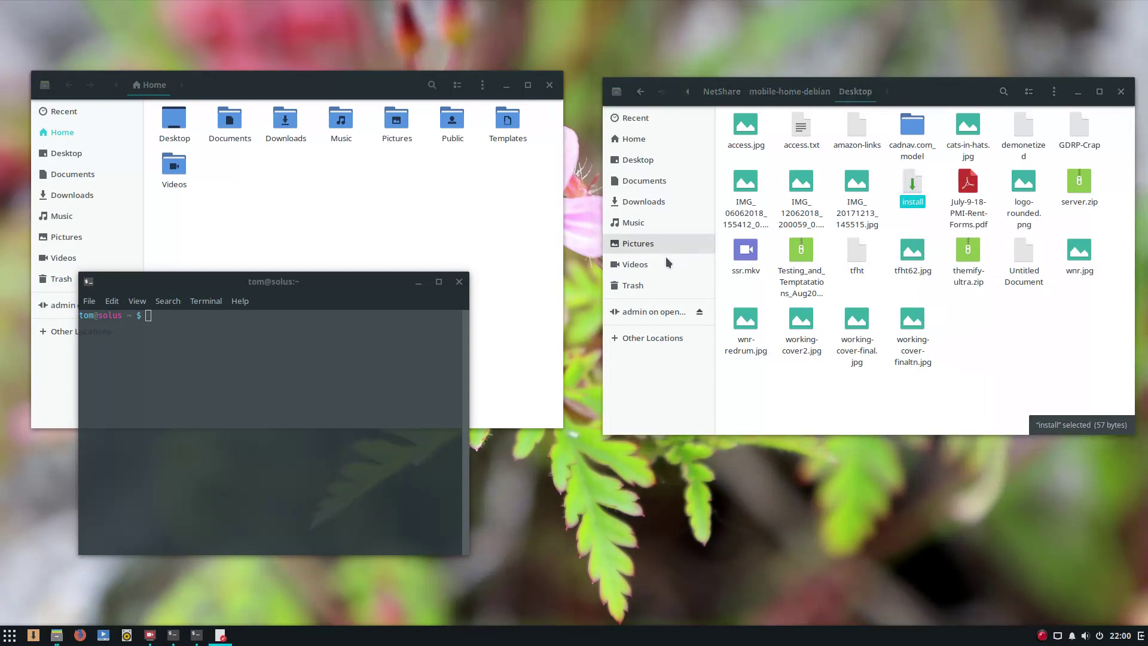
Replace 'apt' with 'eopkg' at the start of the install line.
{"action": "left_click_drag", "start_coordinate": [347, 39], "coordinate": [868, 127]}
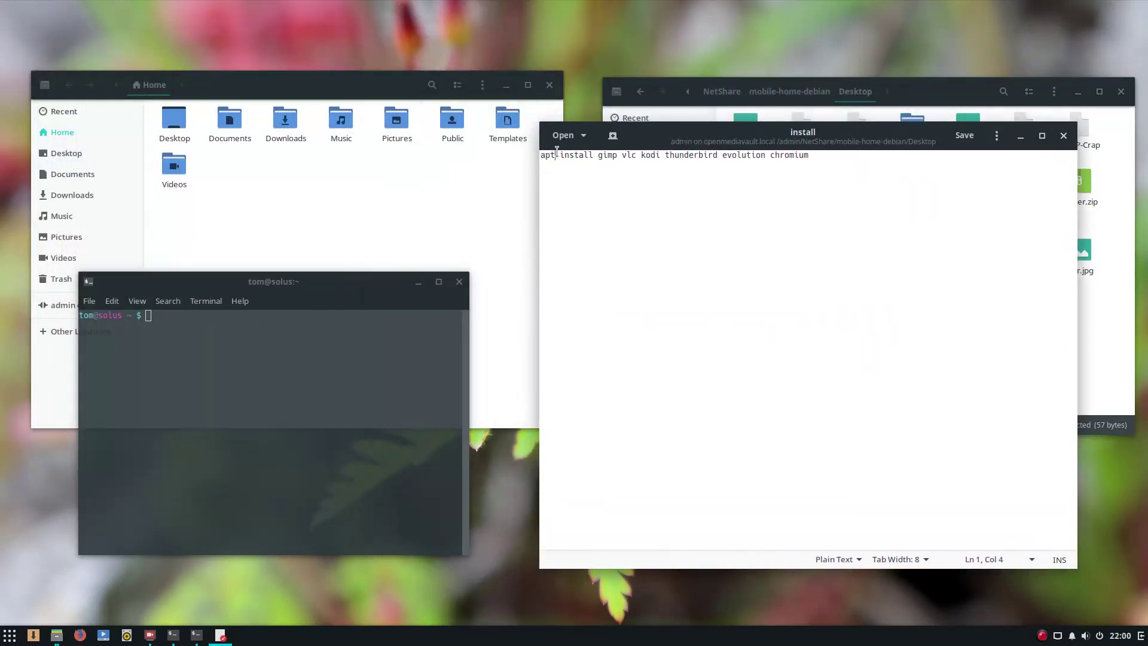
{"action": "left_click_drag", "start_coordinate": [556, 153], "coordinate": [540, 155]}
{"action": "type", "text": "eopgk"}
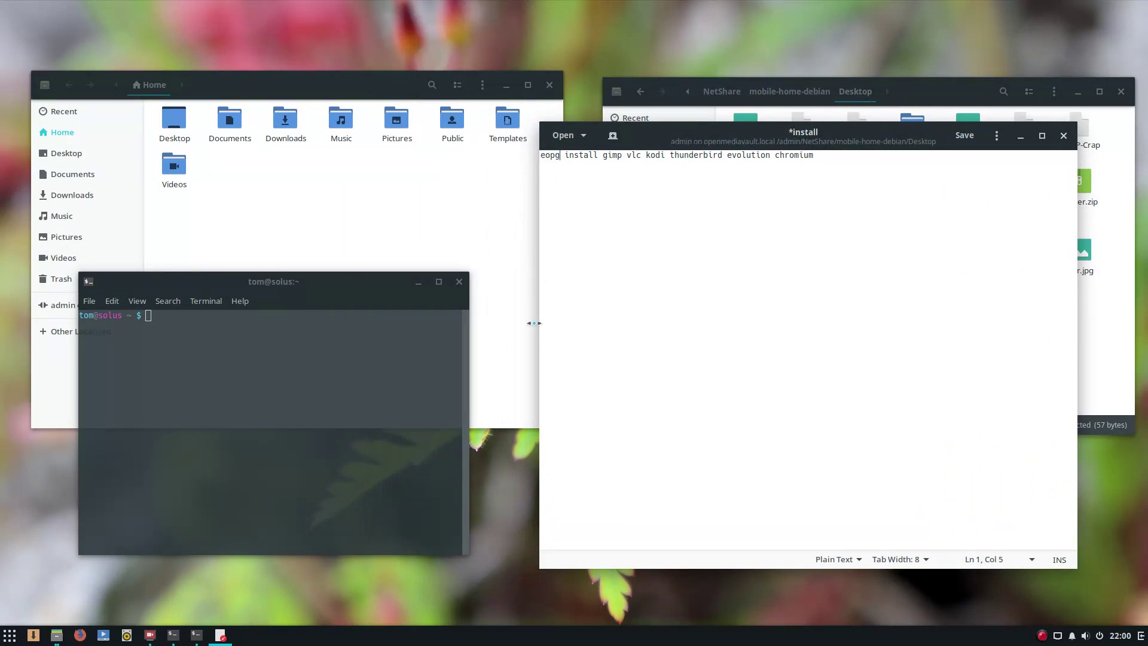
{"action": "key", "text": "BackSpace"}
{"action": "key", "text": "BackSpace"}
{"action": "type", "text": "kg"}
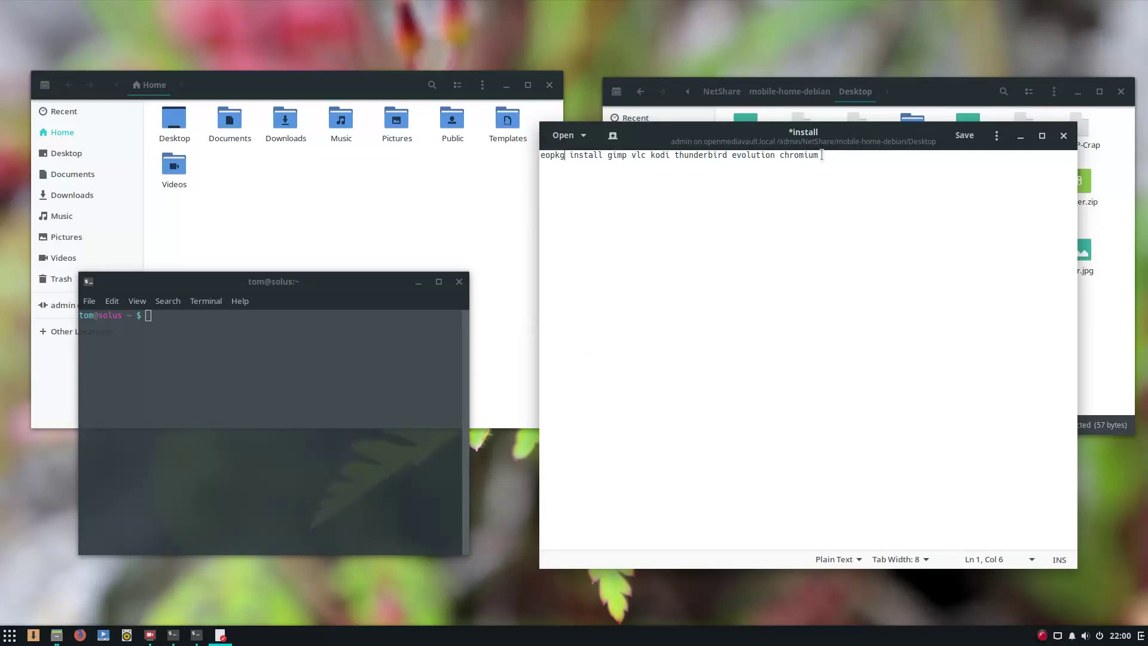
Delete 'chromium' from the end of the line and select the whole command.
{"action": "left_click_drag", "start_coordinate": [825, 156], "coordinate": [779, 154]}
{"action": "key", "text": "BackSpace"}
{"action": "key", "text": "ctrl+a"}
{"action": "key", "text": "ctrl+c"}
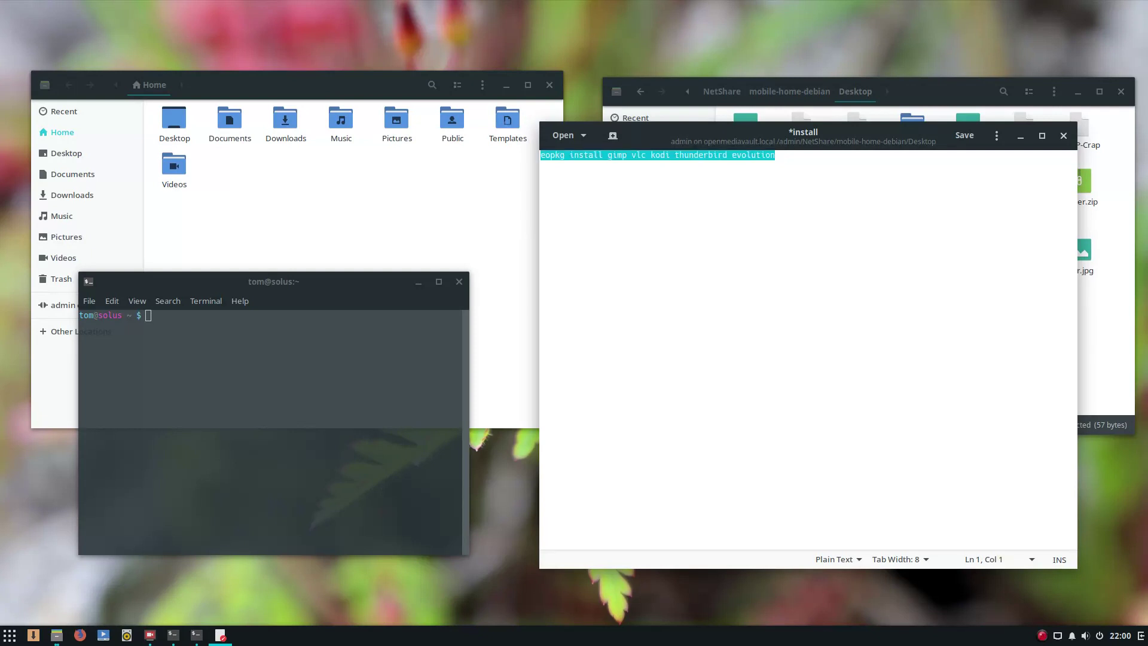
{"action": "left_click", "coordinate": [293, 407]}
Run 'sudo eopkg install gimp vlc kodi thunderbird evolution' and answer yes to the dependencies.
{"action": "type", "text": "sudo "}
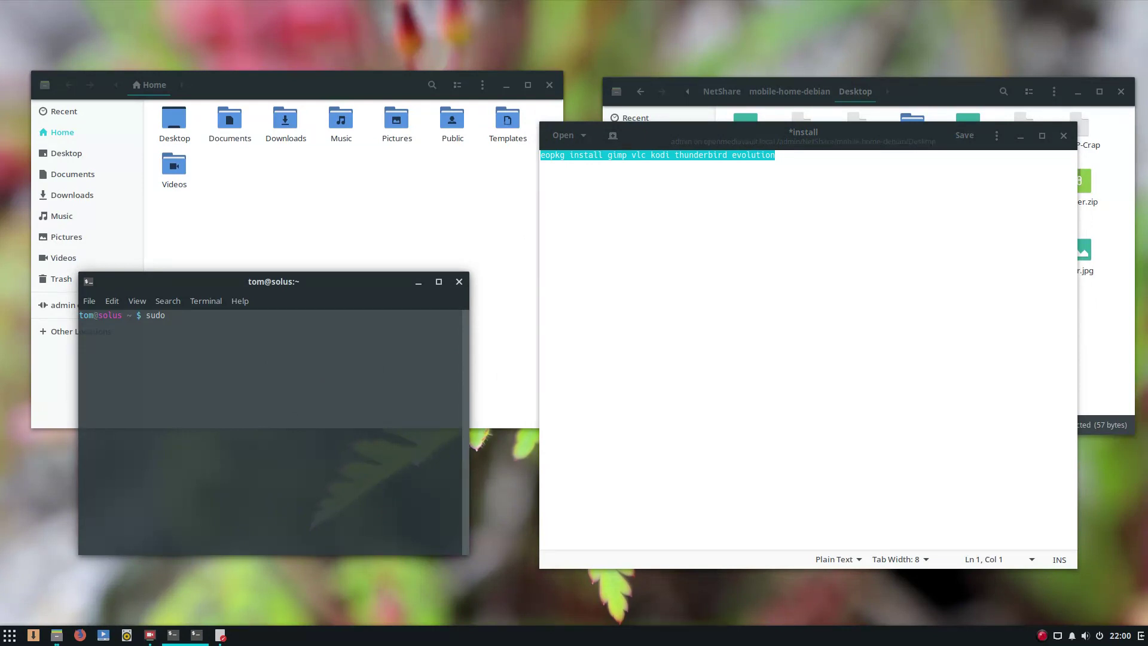
{"action": "type", "text": "bas"}
{"action": "key", "text": "BackSpace"}
{"action": "key", "text": "BackSpace"}
{"action": "key", "text": "BackSpace"}
{"action": "key", "text": "ctrl+shift+v"}
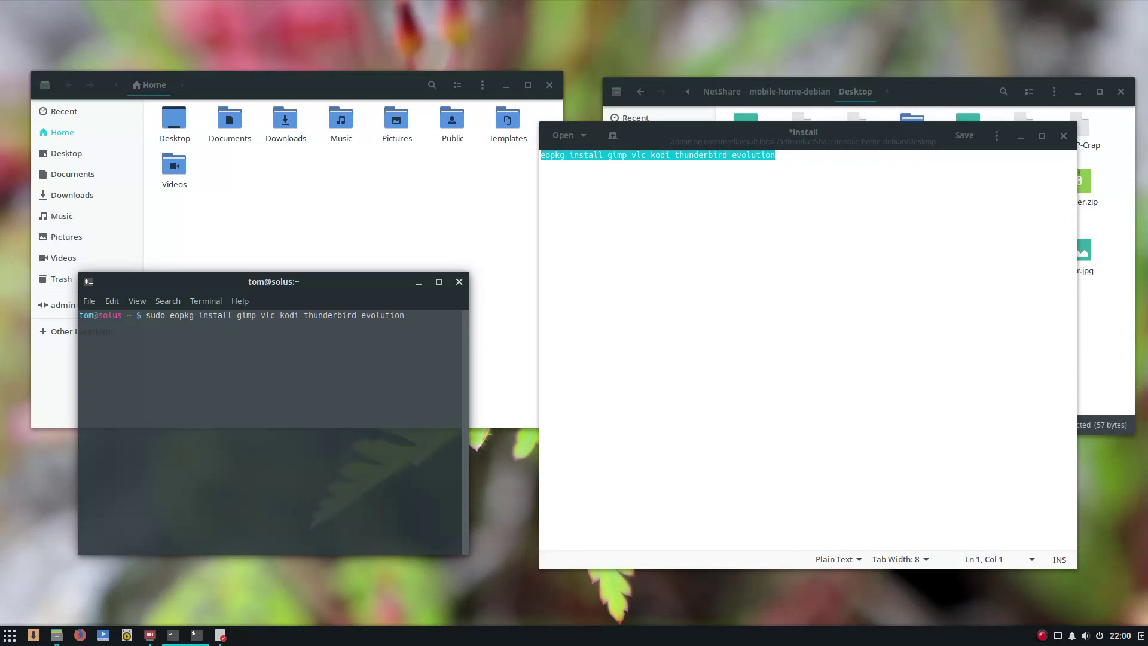
{"action": "key", "text": "Return"}
{"action": "key", "text": "Return"}
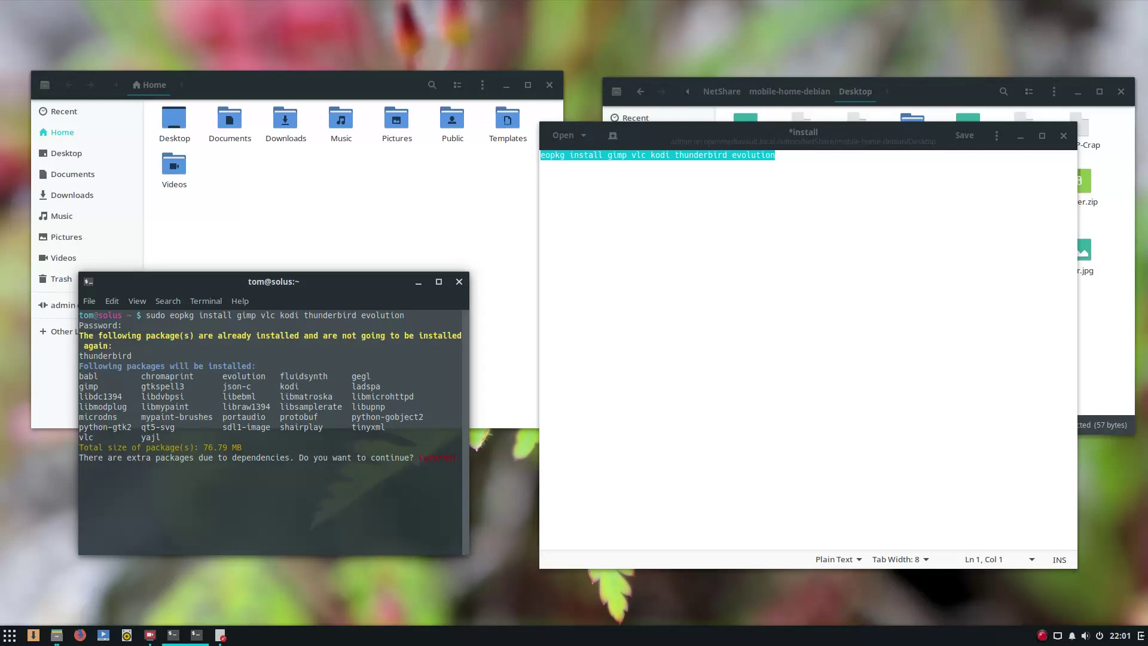
{"action": "type", "text": "yes"}
{"action": "key", "text": "Return"}
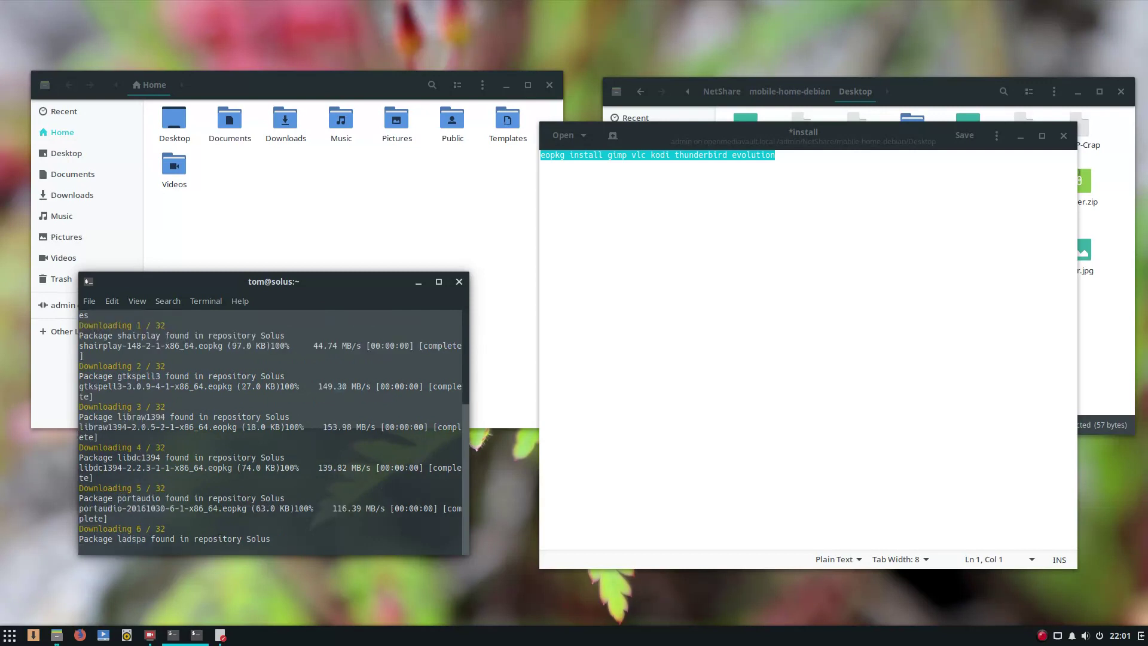
{"action": "left_click_drag", "start_coordinate": [310, 283], "coordinate": [357, 340]}
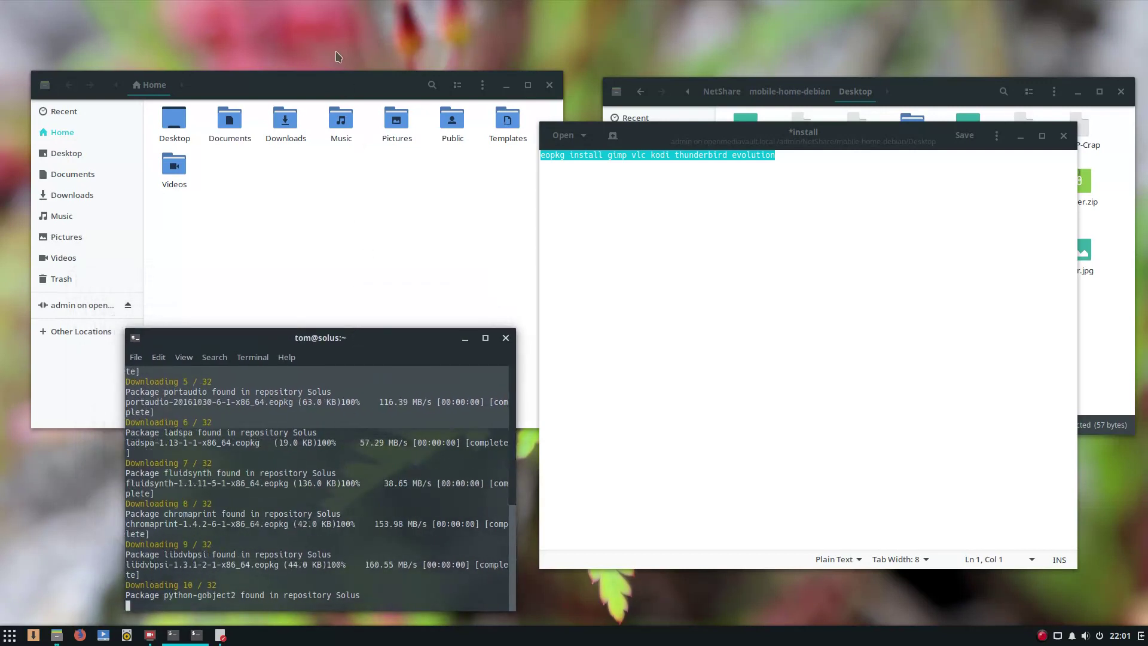
Minimize the text editor and open the local Desktop folder in the Home window.
{"action": "left_click_drag", "start_coordinate": [333, 84], "coordinate": [339, 58]}
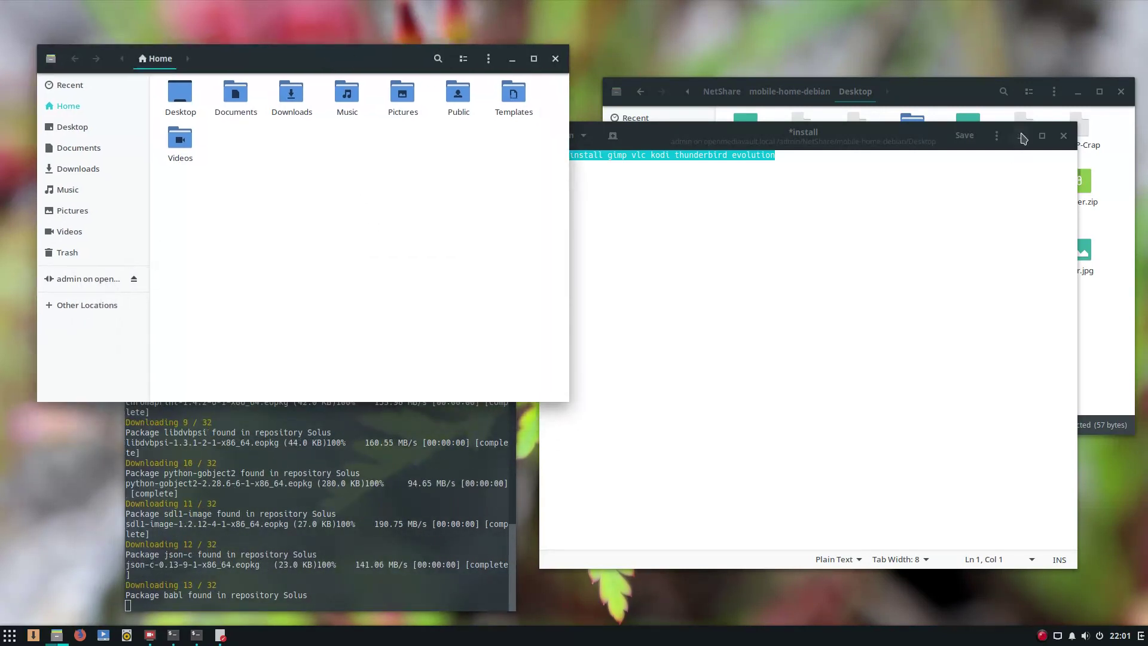
{"action": "left_click", "coordinate": [1022, 137]}
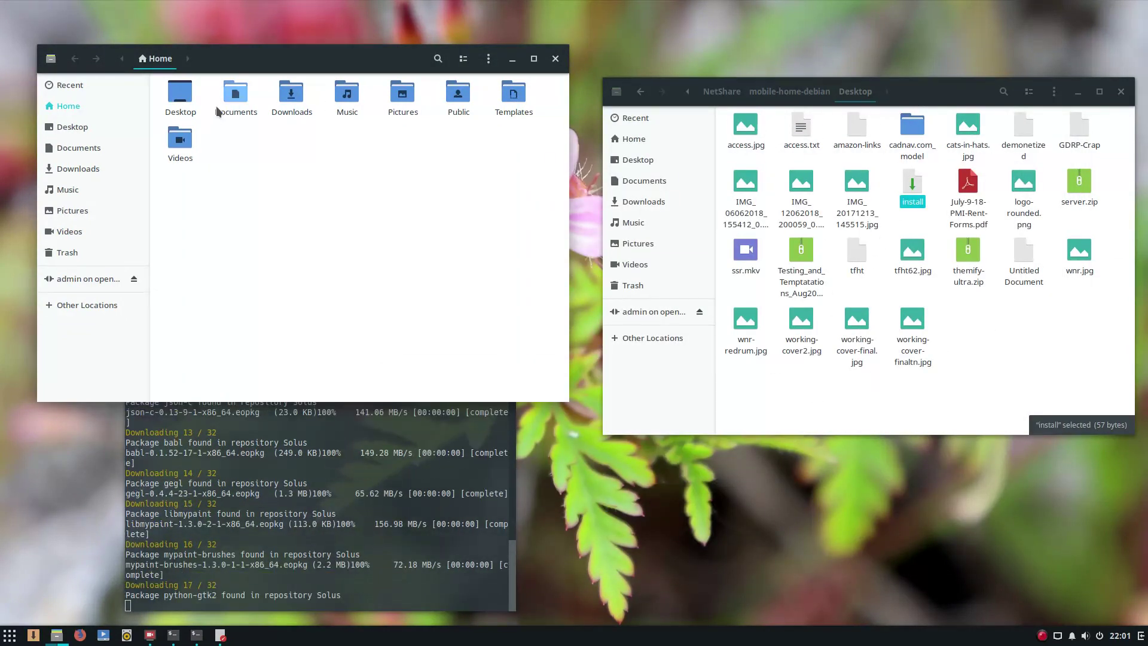
{"action": "left_click", "coordinate": [189, 105]}
{"action": "double_click", "coordinate": [189, 105]}
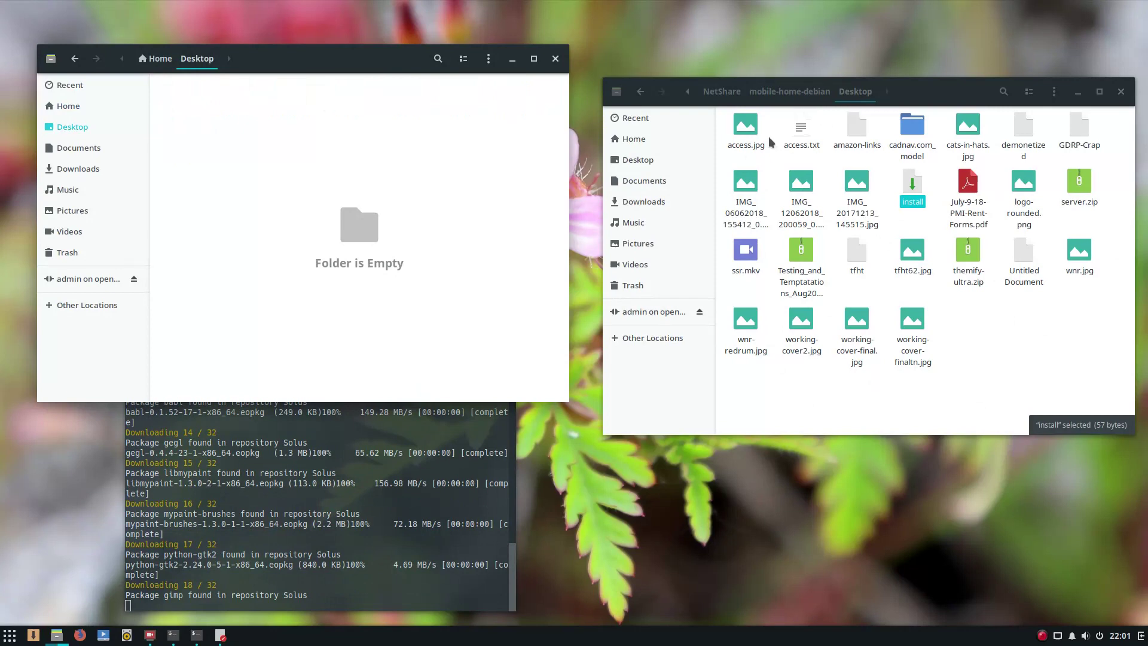
Drag all 51 files from the share's Desktop into the local Desktop.
{"action": "left_click", "coordinate": [716, 124]}
{"action": "left_click_drag", "start_coordinate": [716, 116], "coordinate": [713, 196]}
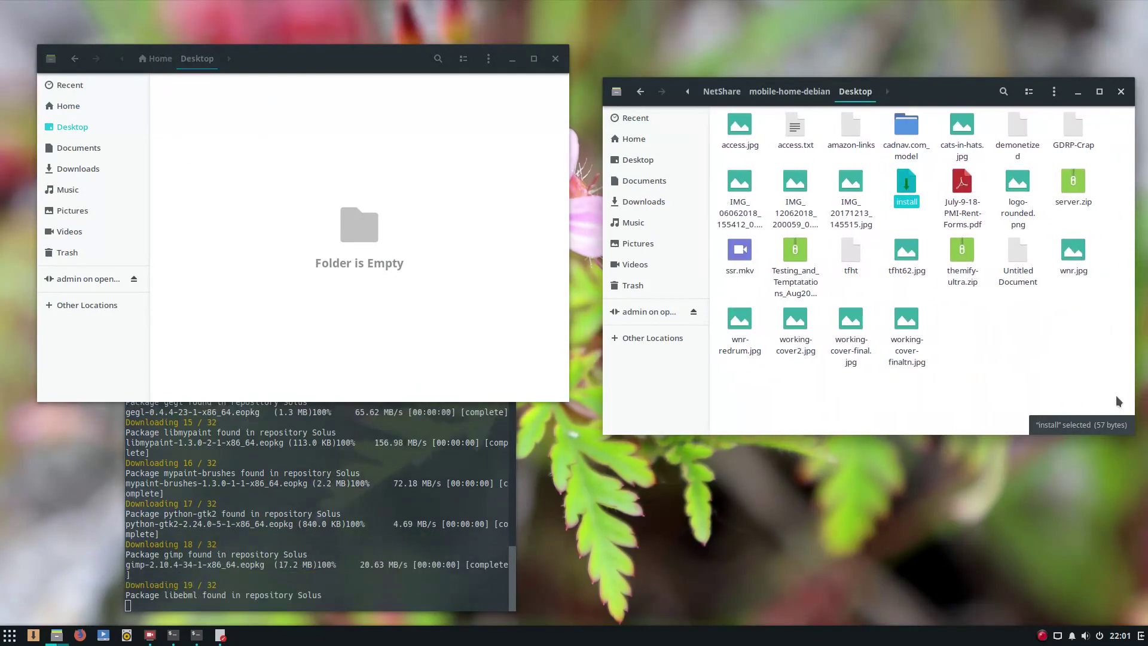
{"action": "left_click_drag", "start_coordinate": [1115, 396], "coordinate": [192, 157]}
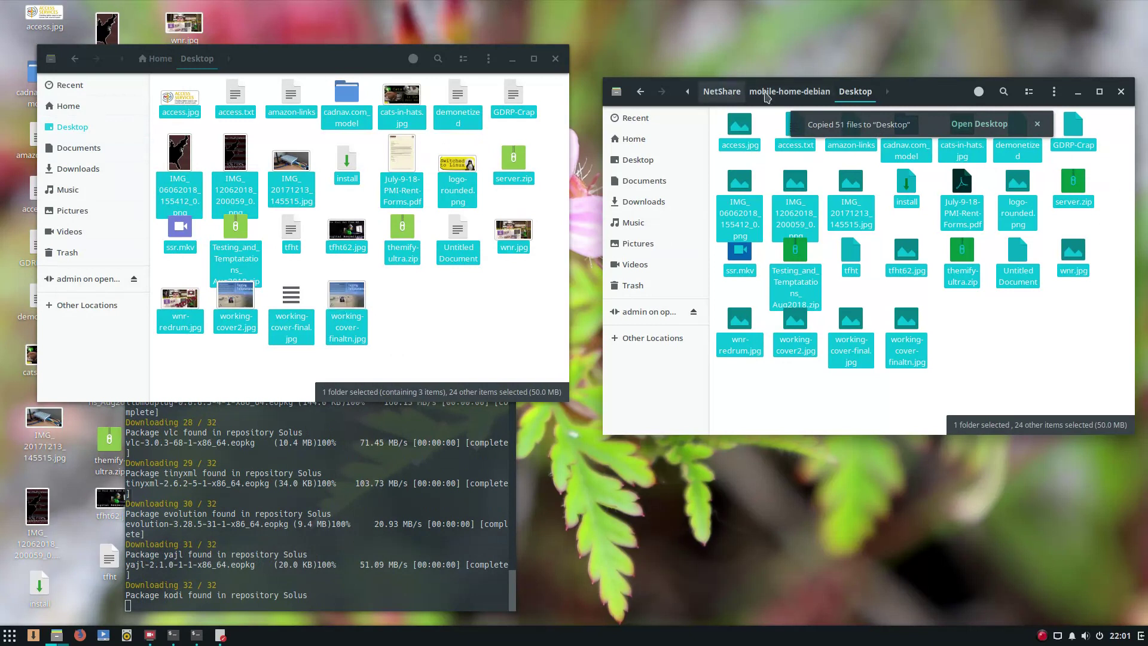
{"action": "left_click", "coordinate": [789, 91]}
{"action": "double_click", "coordinate": [804, 137]}
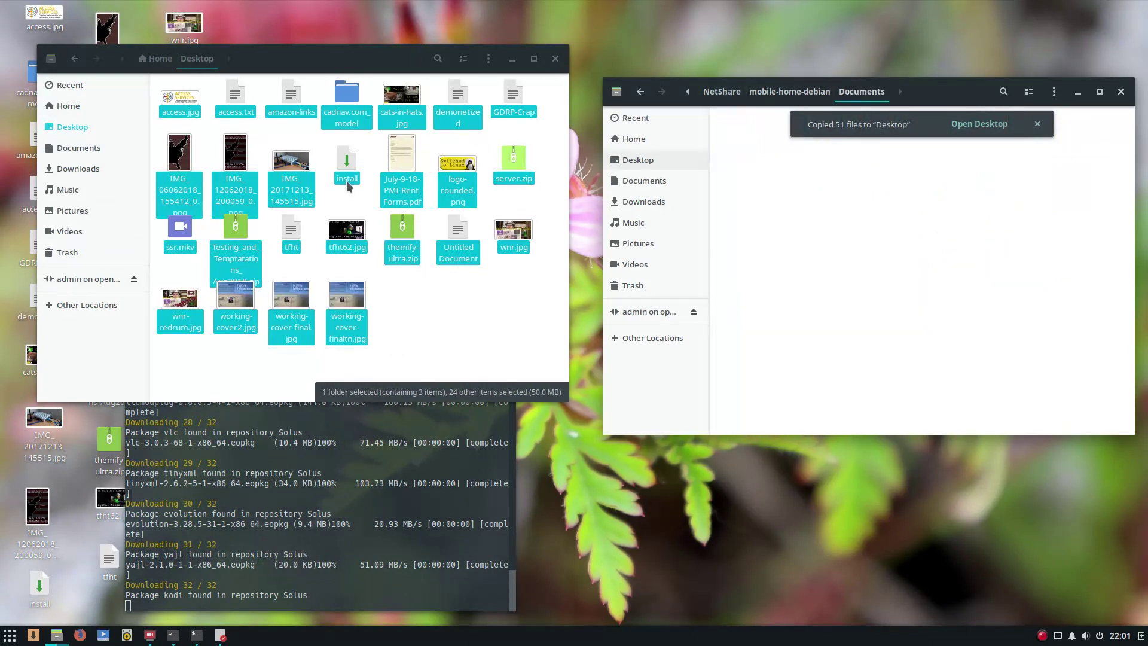
Copy the share's Documents items except emails.zip into local Documents, then go up to mobile-home-debian.
{"action": "left_click", "coordinate": [157, 59]}
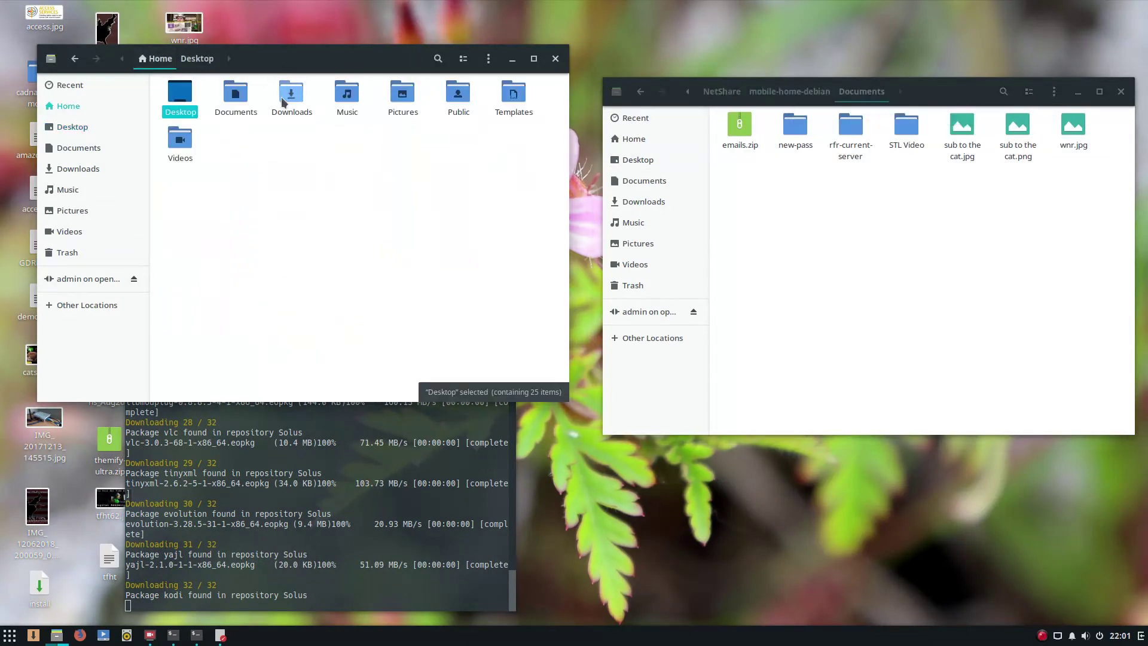
{"action": "double_click", "coordinate": [239, 104]}
{"action": "left_click_drag", "start_coordinate": [1101, 238], "coordinate": [726, 111]}
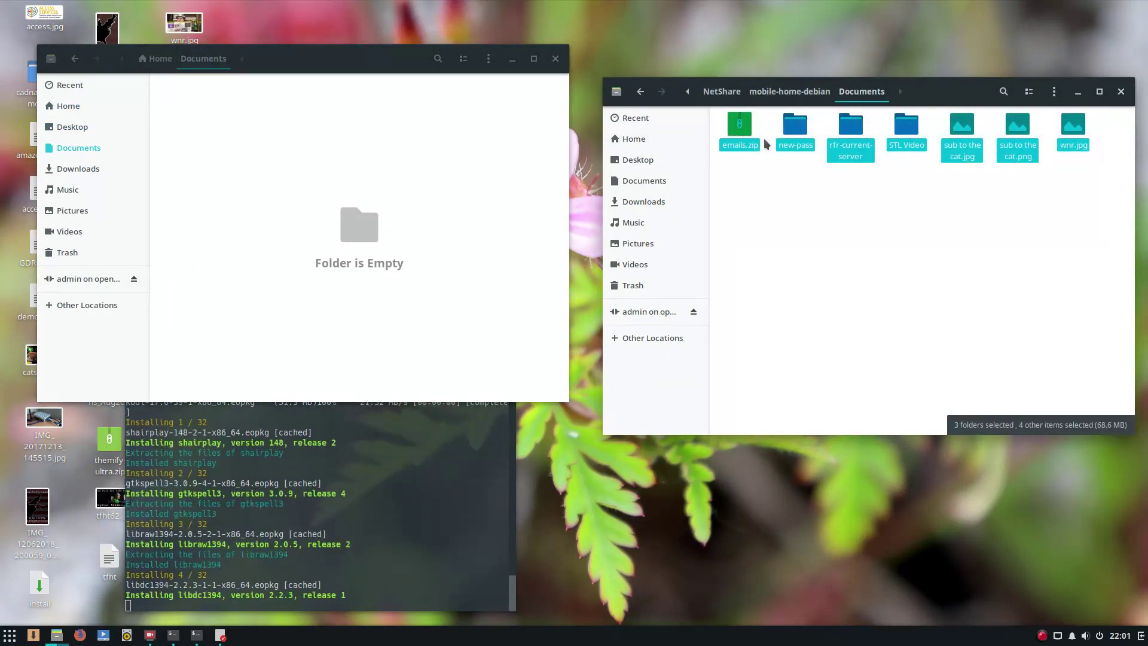
{"action": "left_click", "coordinate": [938, 268]}
{"action": "left_click_drag", "start_coordinate": [1108, 245], "coordinate": [1049, 214]}
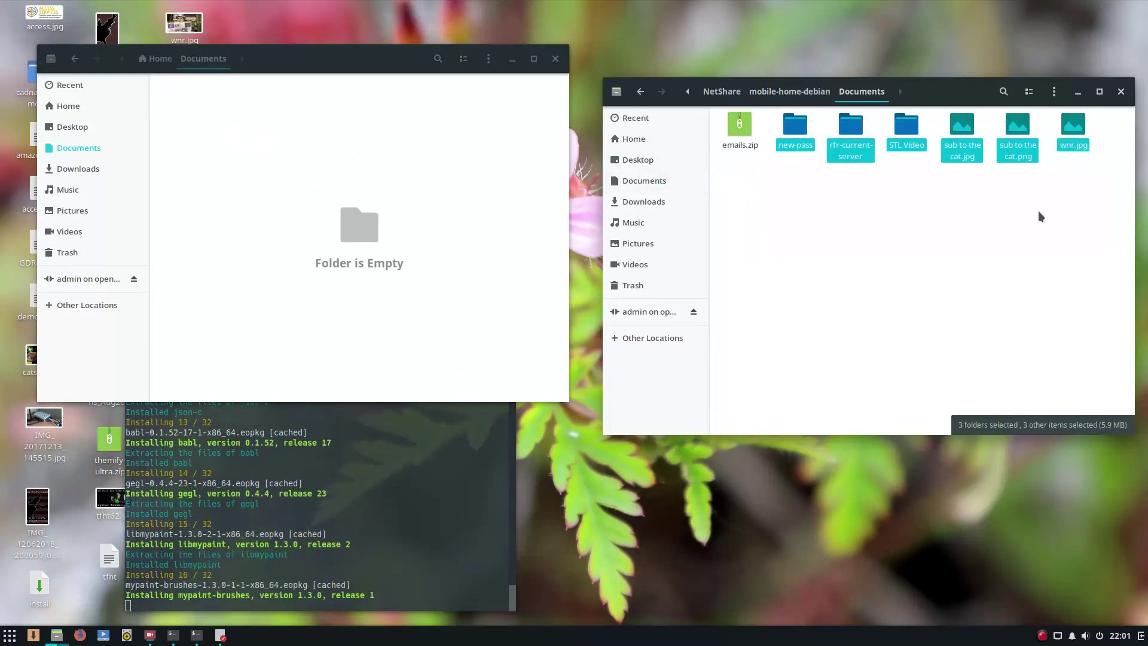
{"action": "key", "text": "alt+Up"}
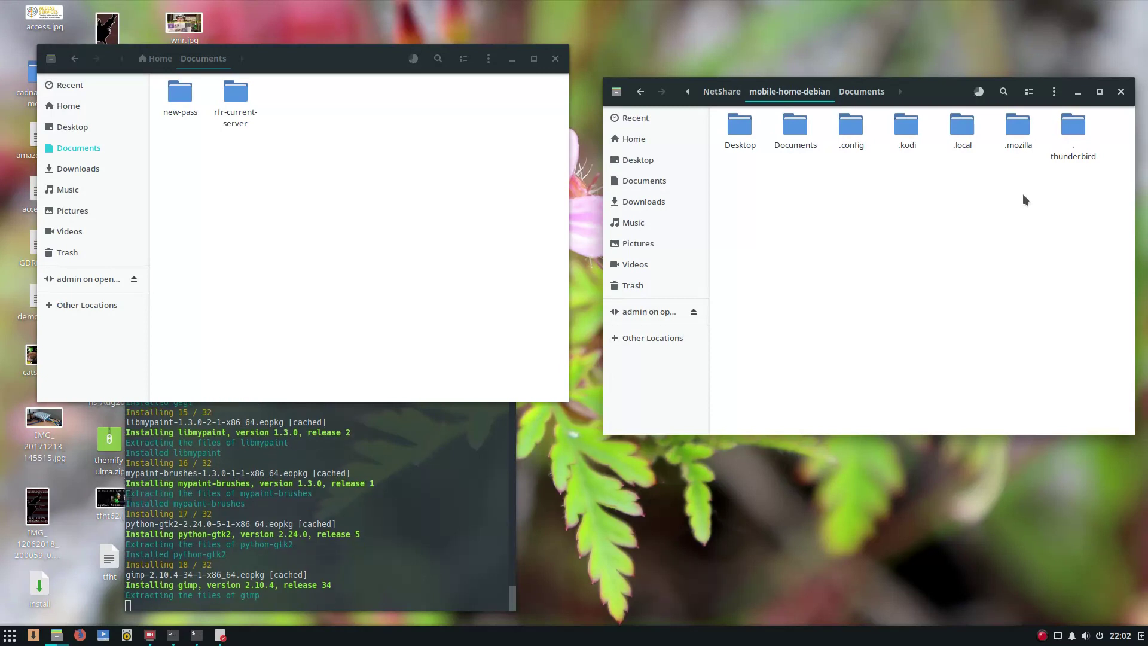
Copy the NAS .thunderbird, .mozilla and .kodi folders into the local Home folder.
{"action": "left_click", "coordinate": [157, 59]}
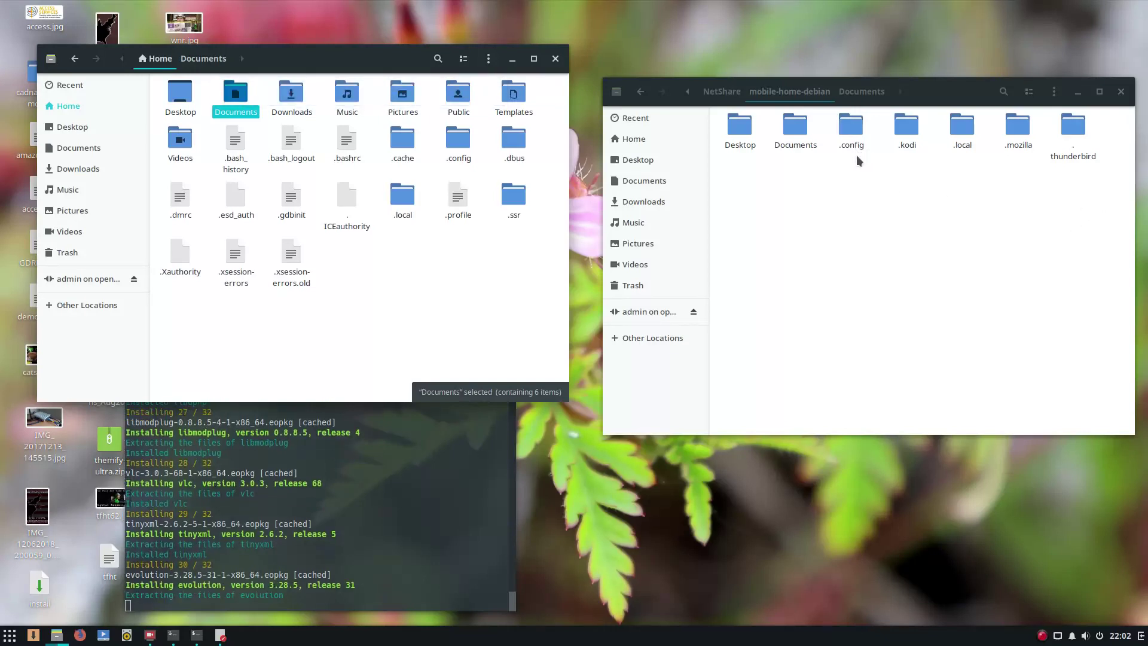
{"action": "left_click", "coordinate": [1075, 132]}
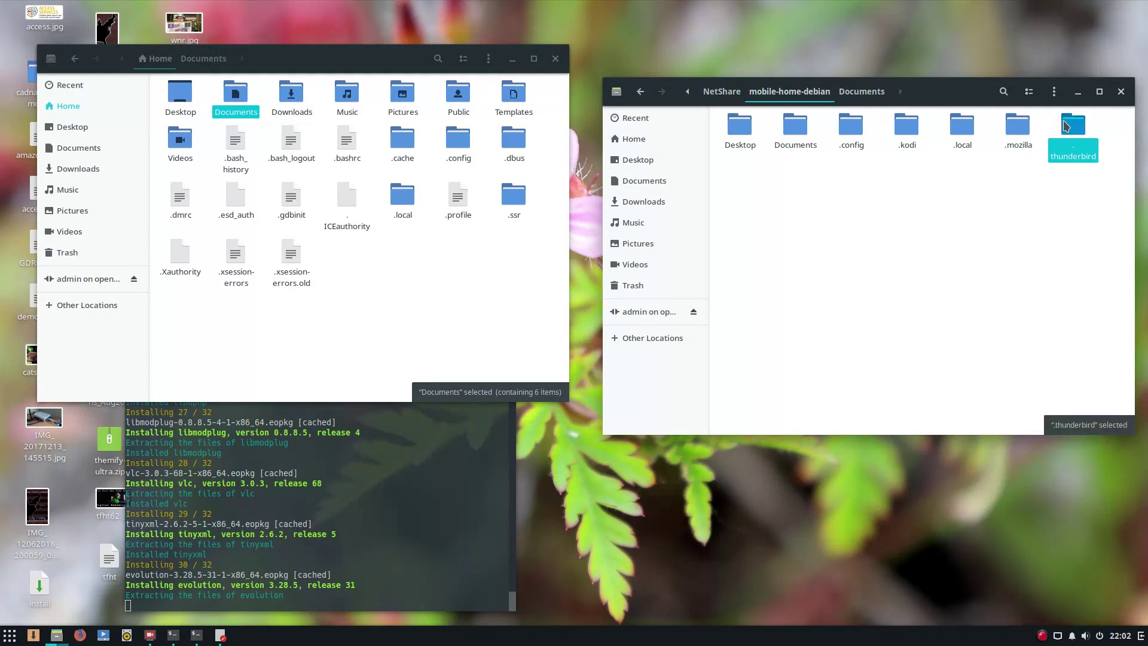
{"action": "left_click", "coordinate": [1018, 134], "text": "ctrl"}
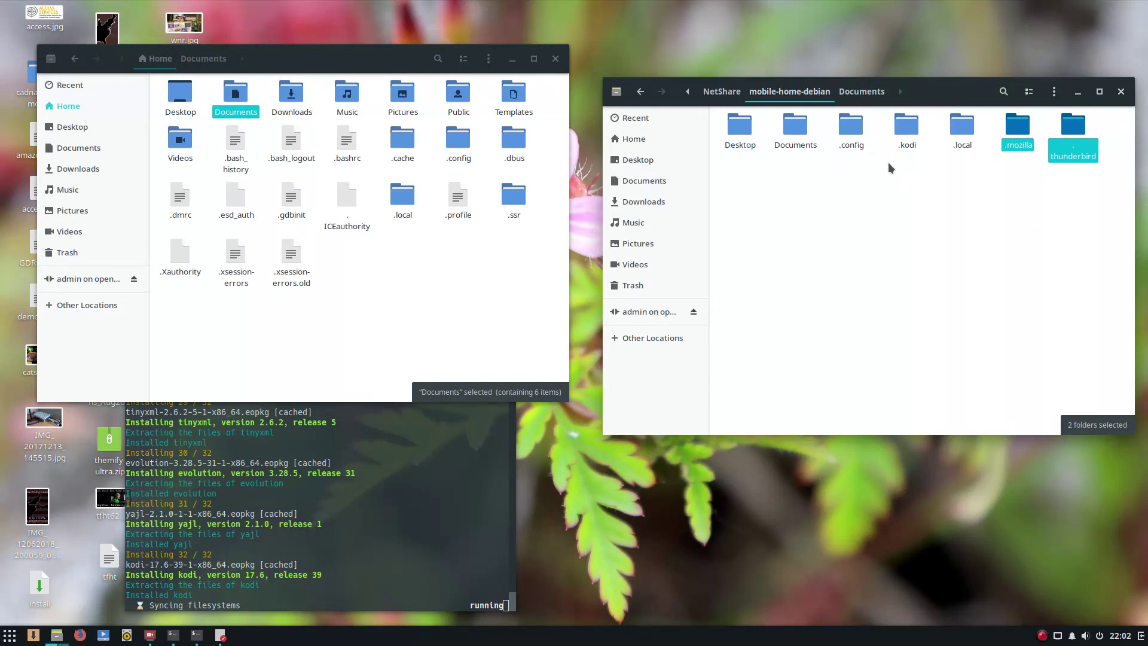
{"action": "left_click", "coordinate": [901, 128], "text": "ctrl"}
{"action": "left_click_drag", "start_coordinate": [907, 129], "coordinate": [257, 316]}
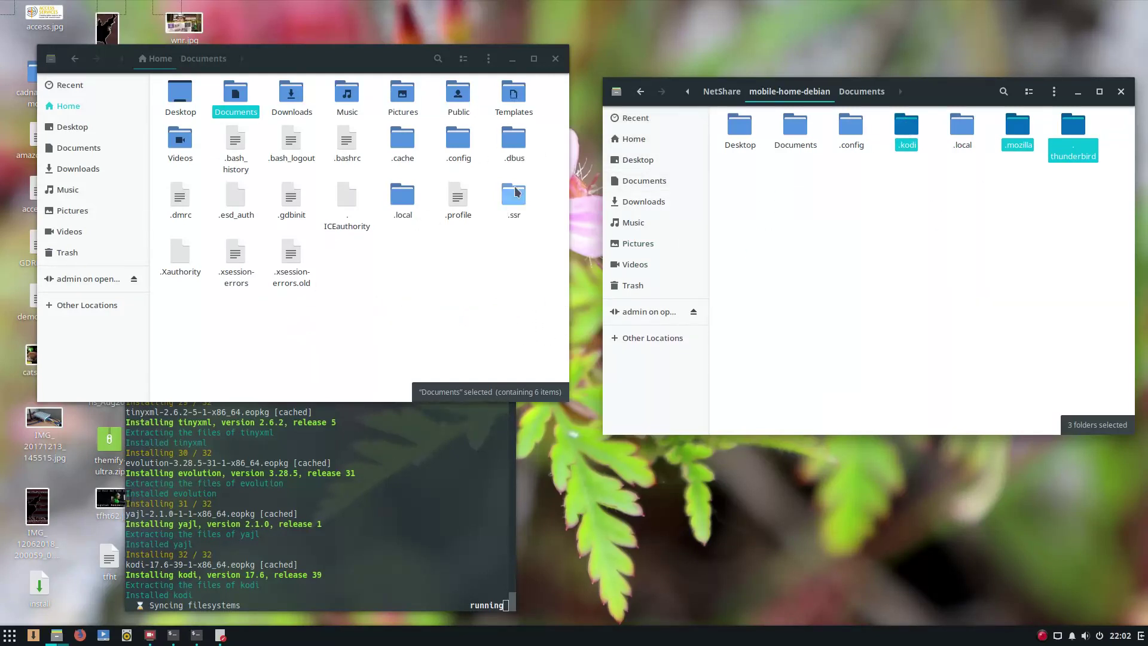
{"action": "left_click", "coordinate": [458, 139]}
Copy the NAS .config/evolution folder into the local .config folder.
{"action": "double_click", "coordinate": [458, 138]}
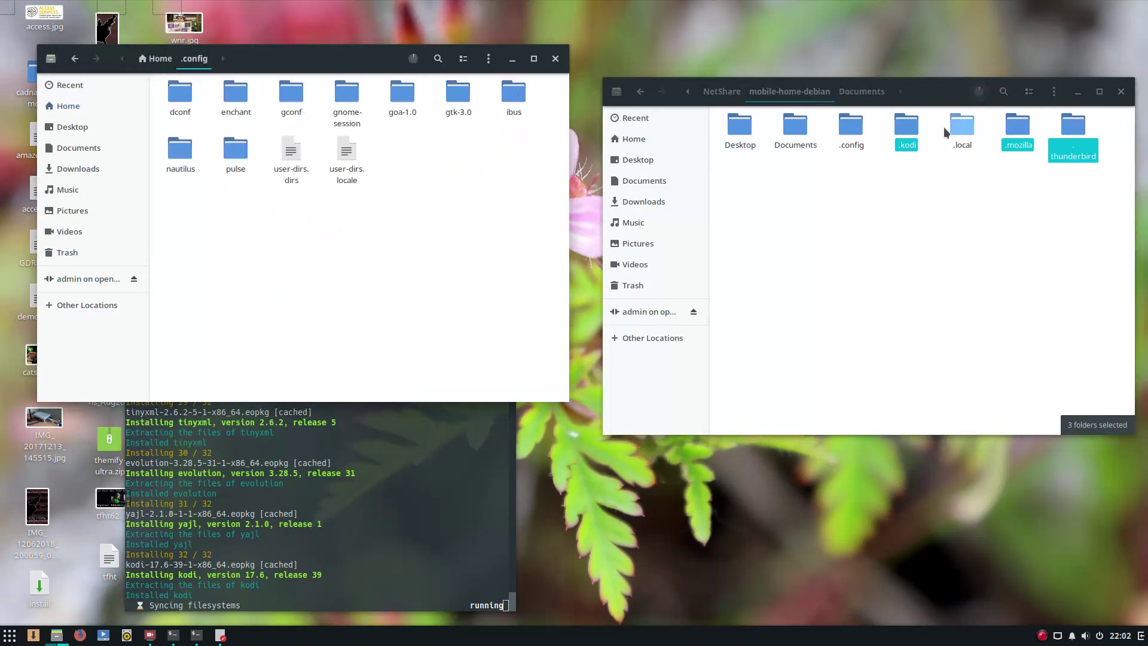
{"action": "double_click", "coordinate": [851, 129]}
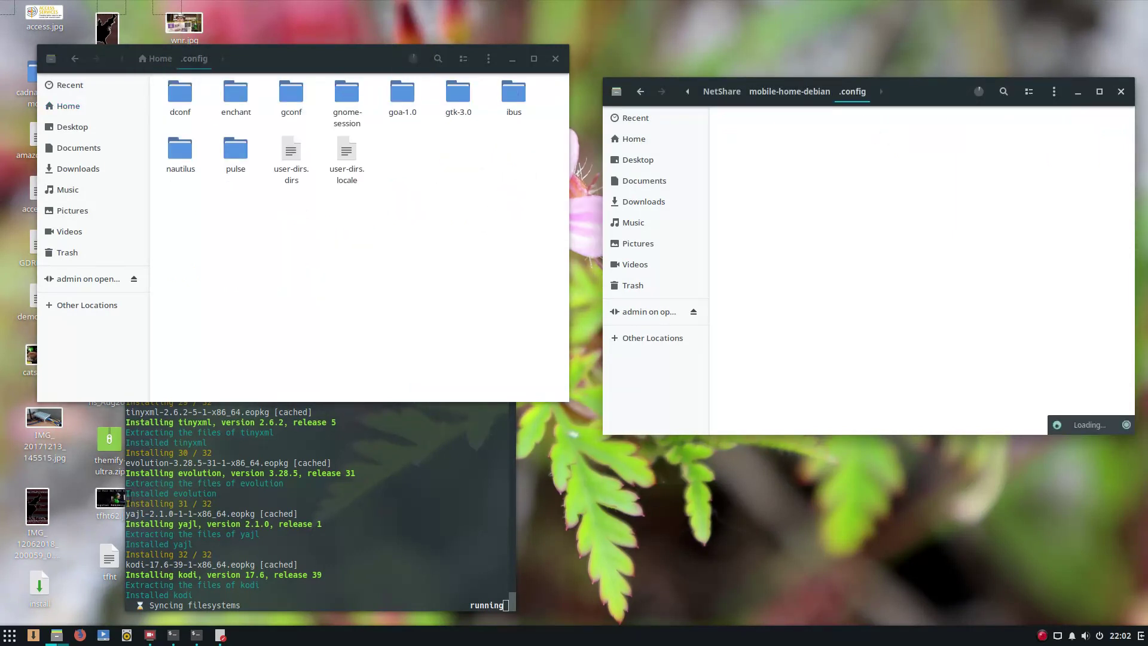
{"action": "left_click_drag", "start_coordinate": [738, 132], "coordinate": [482, 205]}
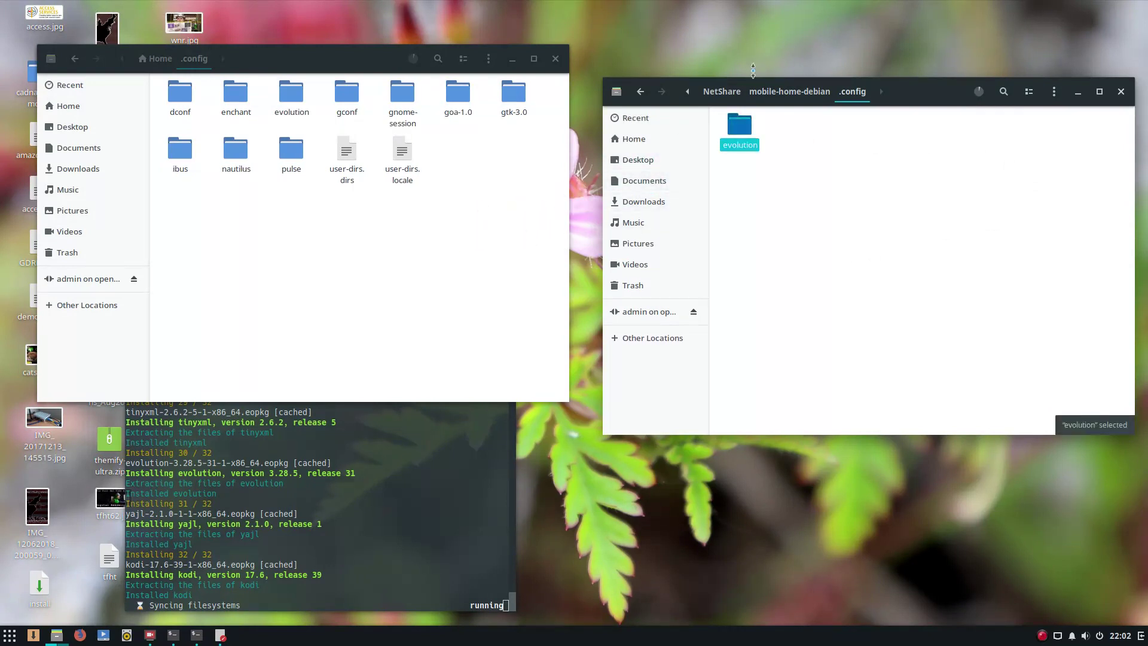
Open .local/share in both the local and NAS windows and select evolution and fonts.
{"action": "left_click", "coordinate": [789, 92]}
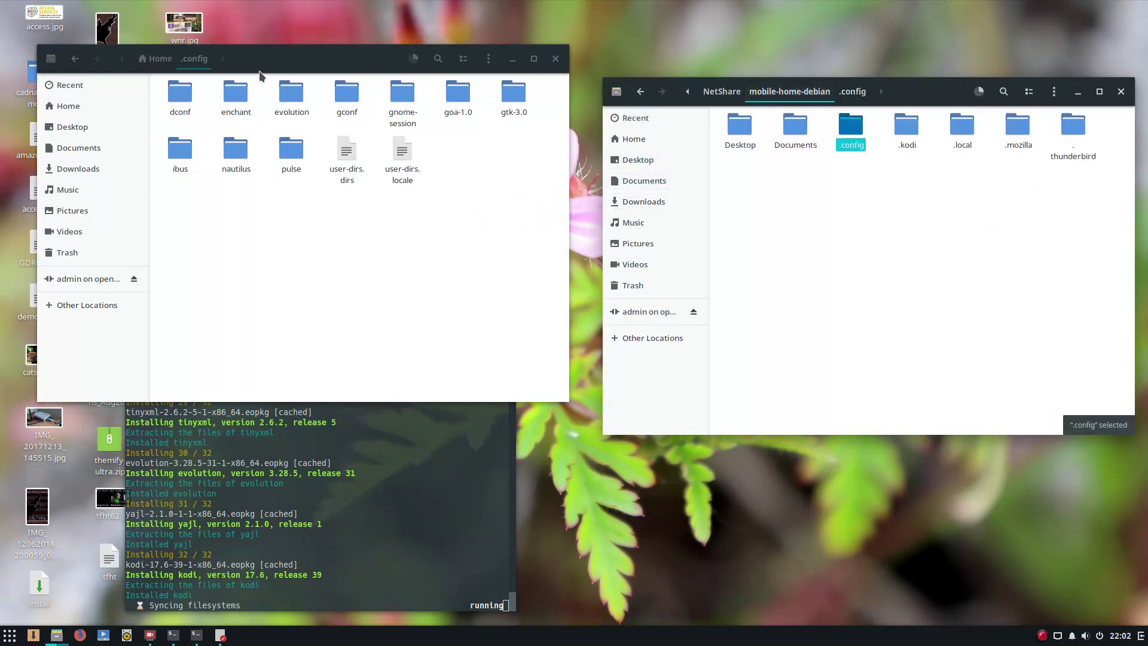
{"action": "left_click", "coordinate": [155, 60]}
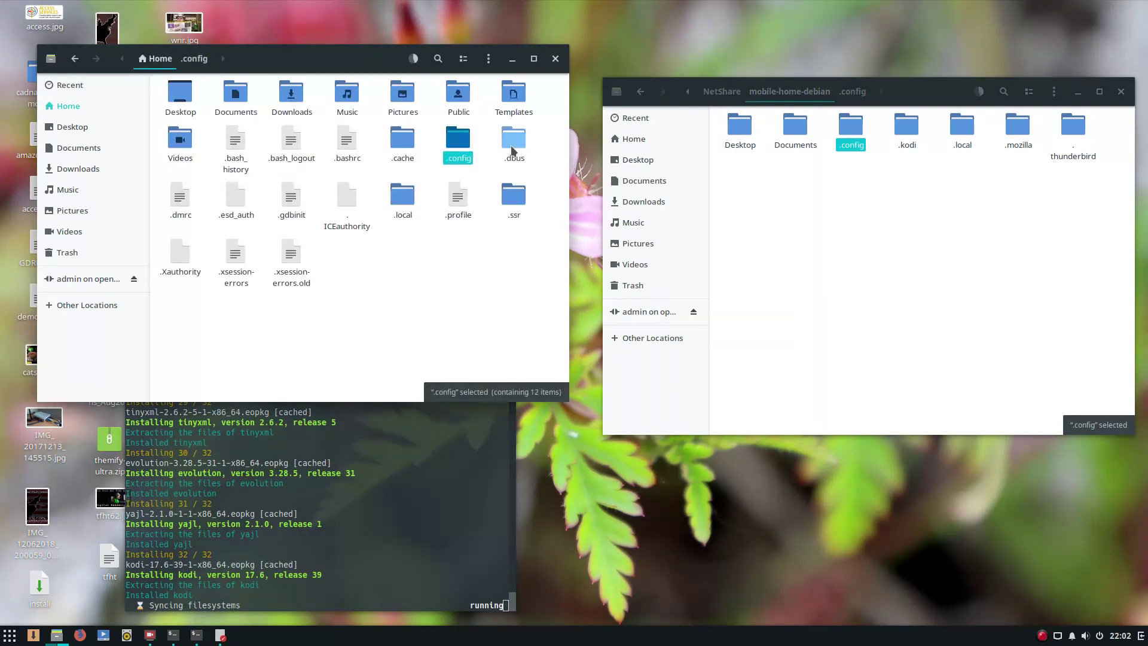
{"action": "double_click", "coordinate": [404, 200]}
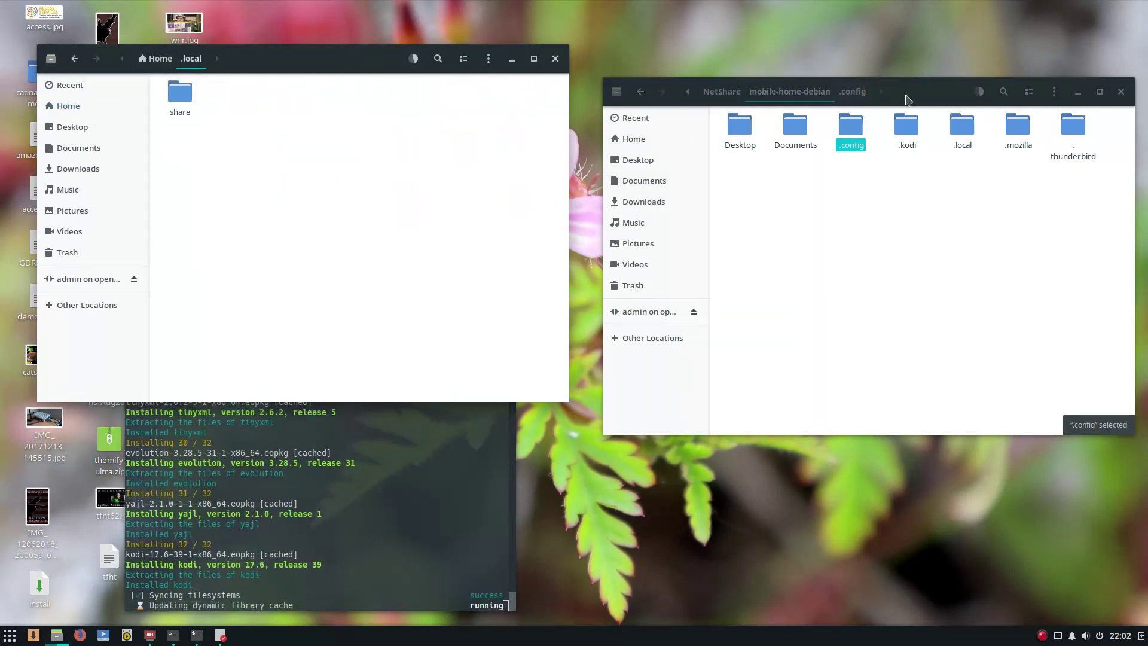
{"action": "left_click", "coordinate": [975, 120]}
{"action": "double_click", "coordinate": [975, 123]}
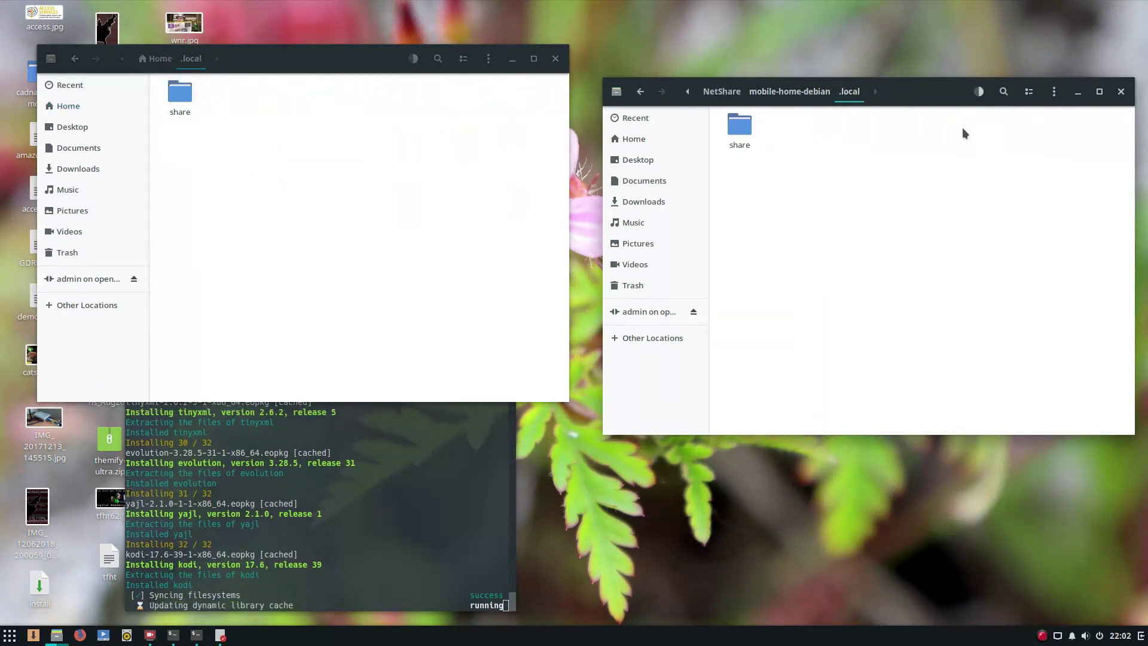
{"action": "double_click", "coordinate": [740, 126]}
{"action": "double_click", "coordinate": [179, 93]}
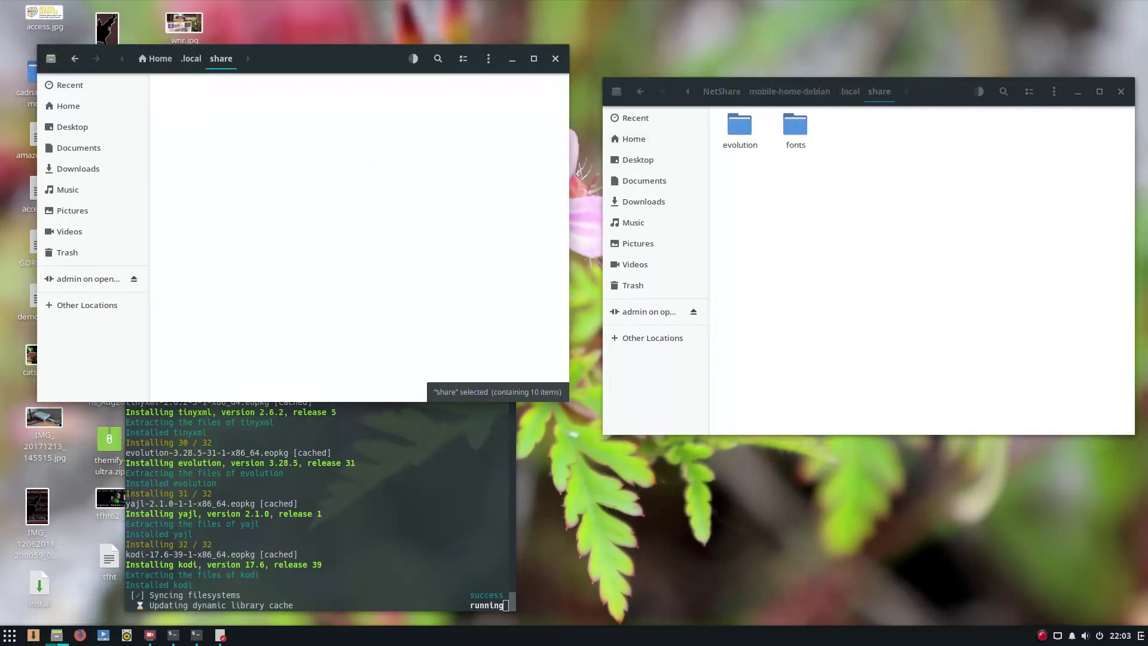
{"action": "left_click_drag", "start_coordinate": [828, 187], "coordinate": [454, 285]}
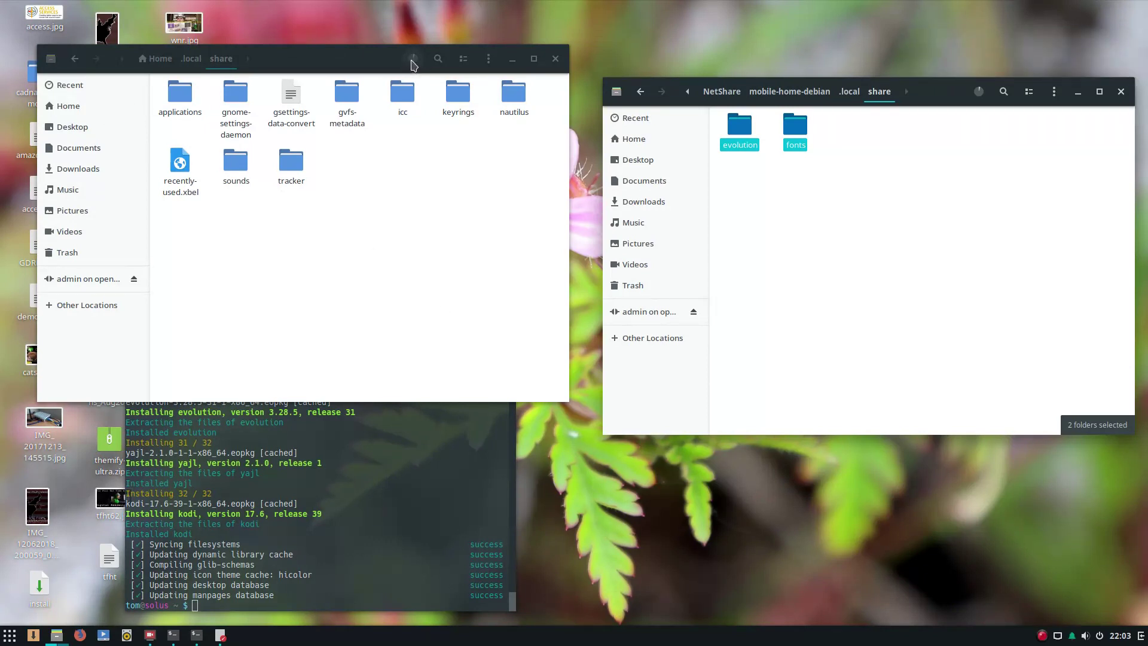
Close the terminal now that the eopkg install has finished.
{"action": "left_click", "coordinate": [350, 590]}
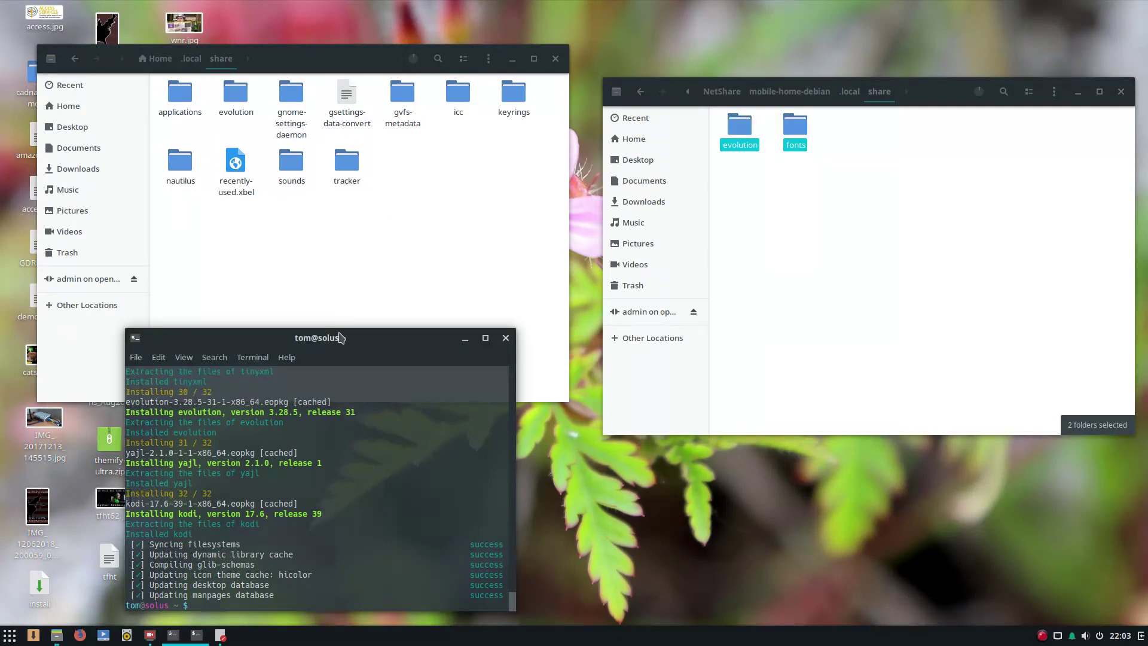
{"action": "left_click_drag", "start_coordinate": [339, 333], "coordinate": [343, 276]}
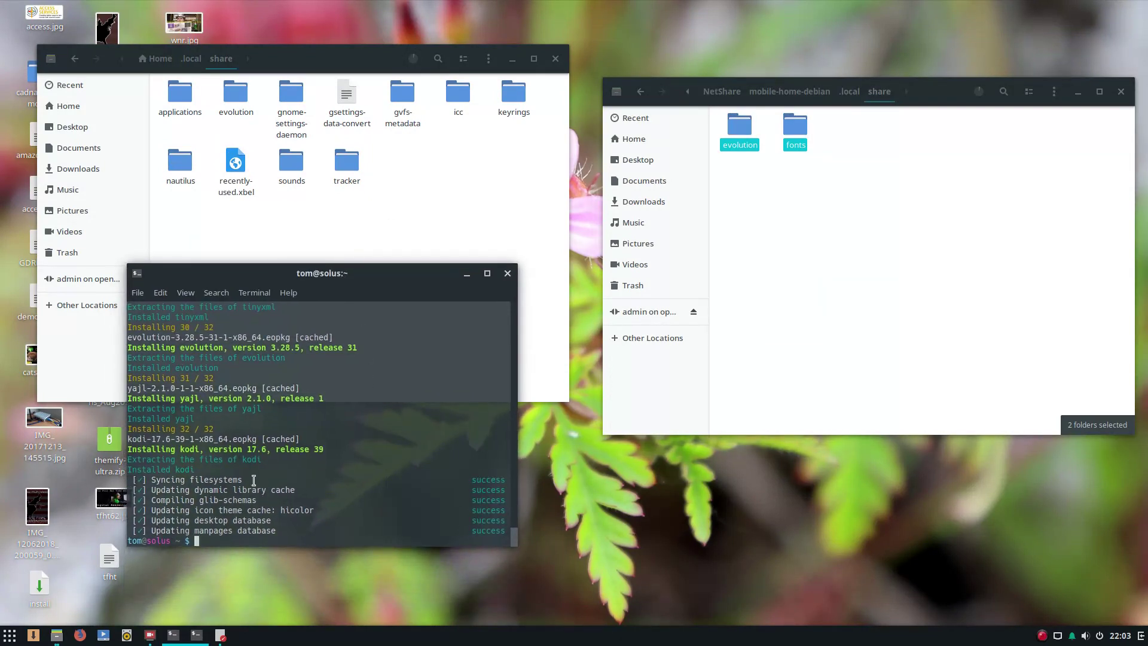
{"action": "scroll", "coordinate": [233, 538], "scroll_direction": "up", "scroll_amount": 3}
{"action": "scroll", "coordinate": [328, 433], "scroll_direction": "down", "scroll_amount": 3}
{"action": "key", "text": "Return"}
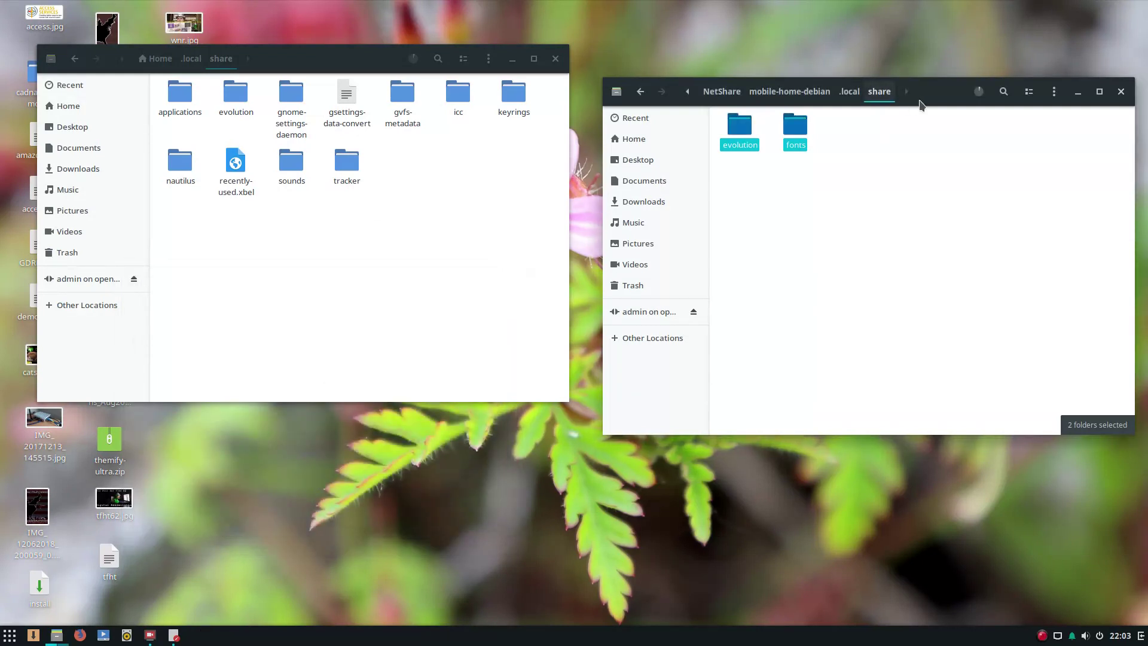
Check the running copy jobs' progress and move both Files windows higher up.
{"action": "left_click", "coordinate": [979, 93]}
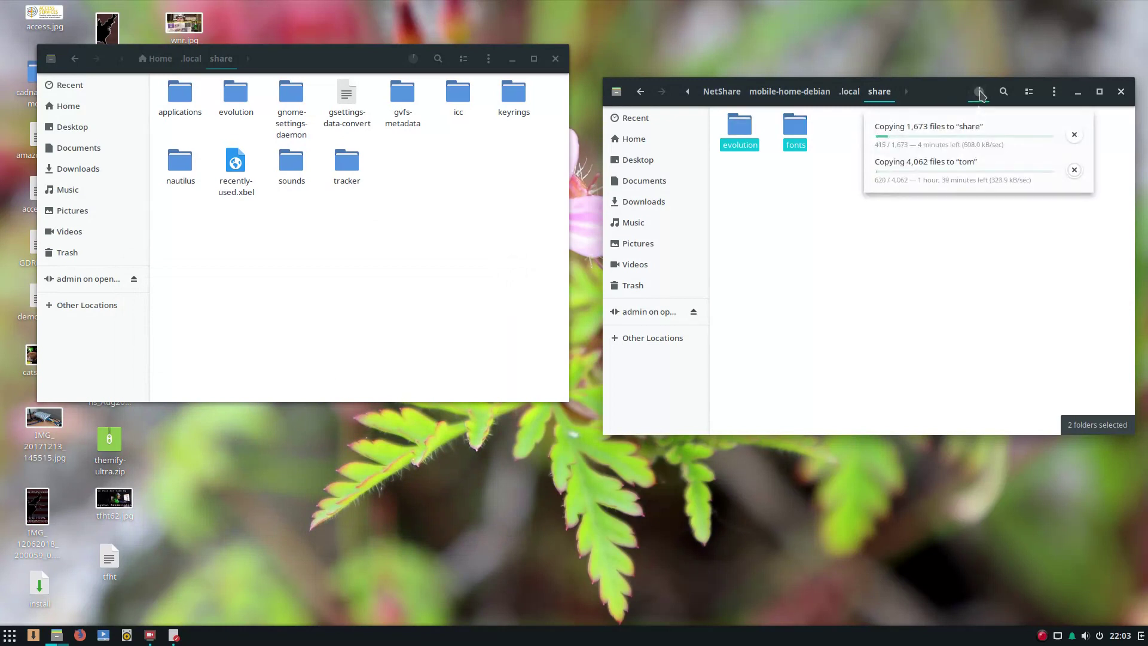
{"action": "left_click", "coordinate": [979, 92]}
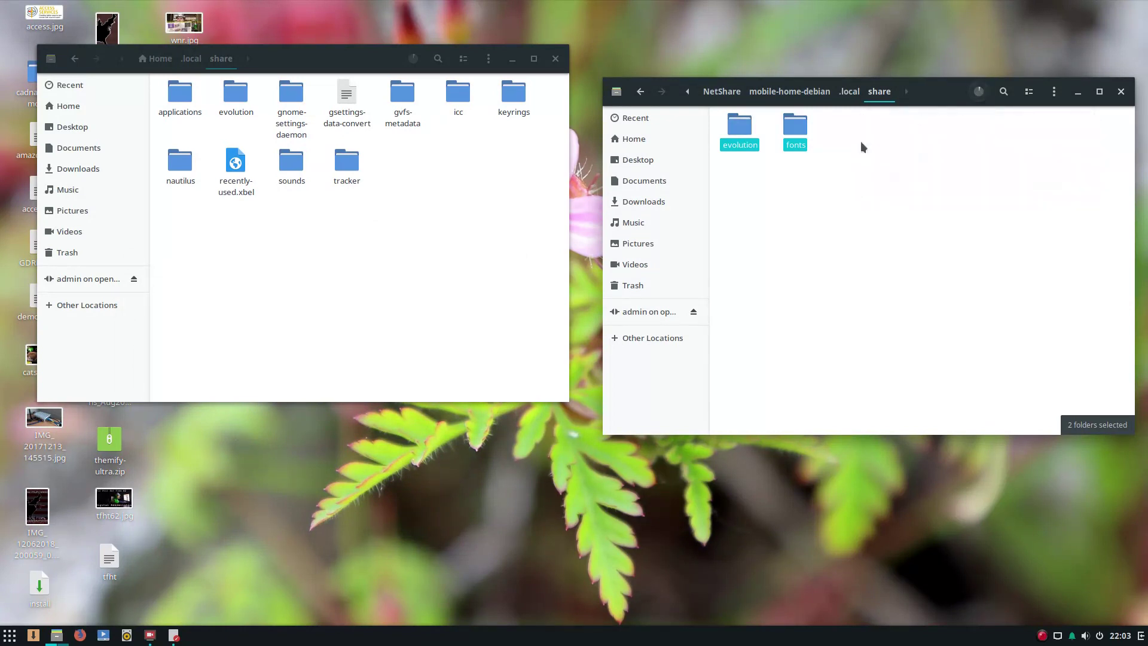
{"action": "left_click_drag", "start_coordinate": [925, 92], "coordinate": [915, 60]}
{"action": "left_click_drag", "start_coordinate": [345, 60], "coordinate": [344, 40]}
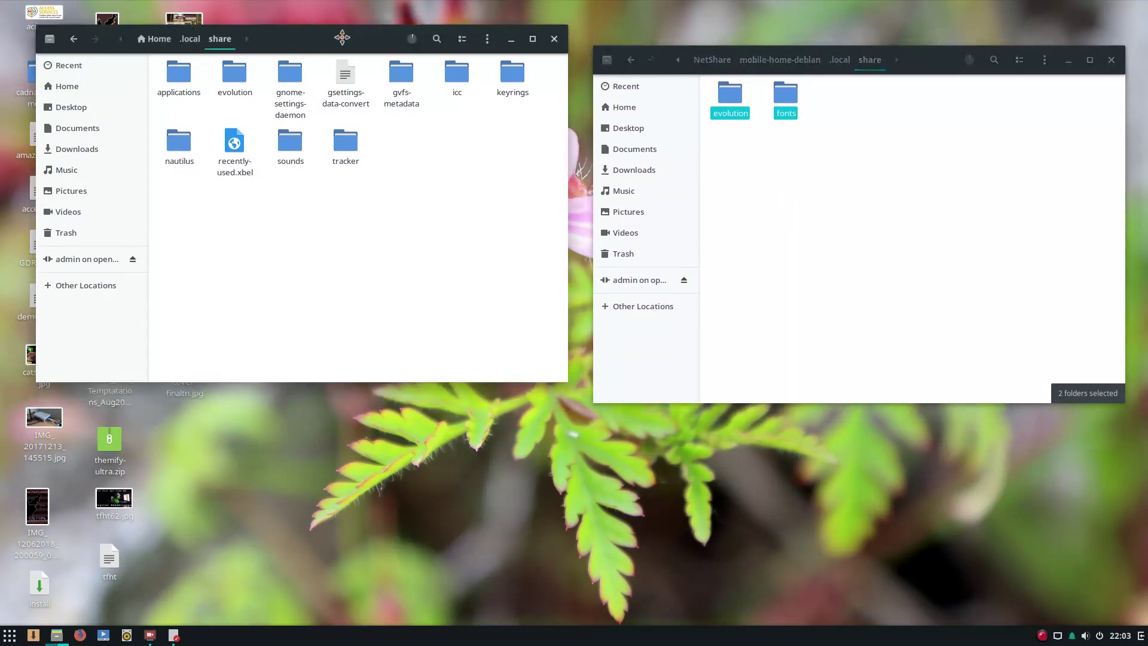
{"action": "left_click_drag", "start_coordinate": [942, 57], "coordinate": [917, 57]}
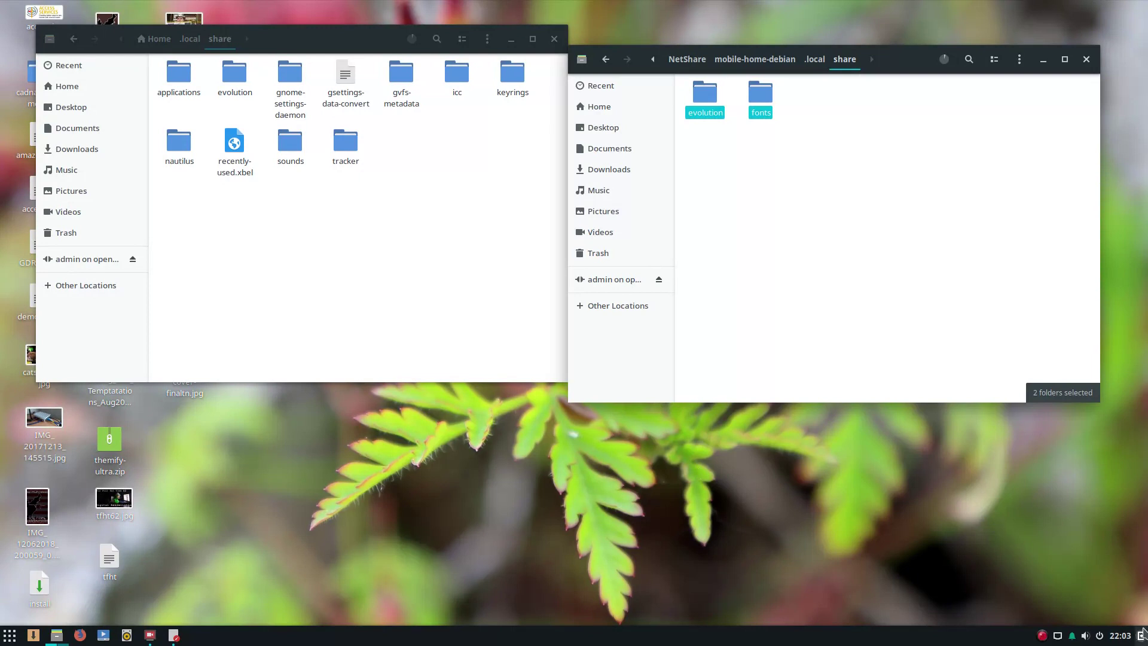
Open the Raven sidebar from the clock and launch Budgie Desktop Settings from its gear.
{"action": "left_click", "coordinate": [1120, 636]}
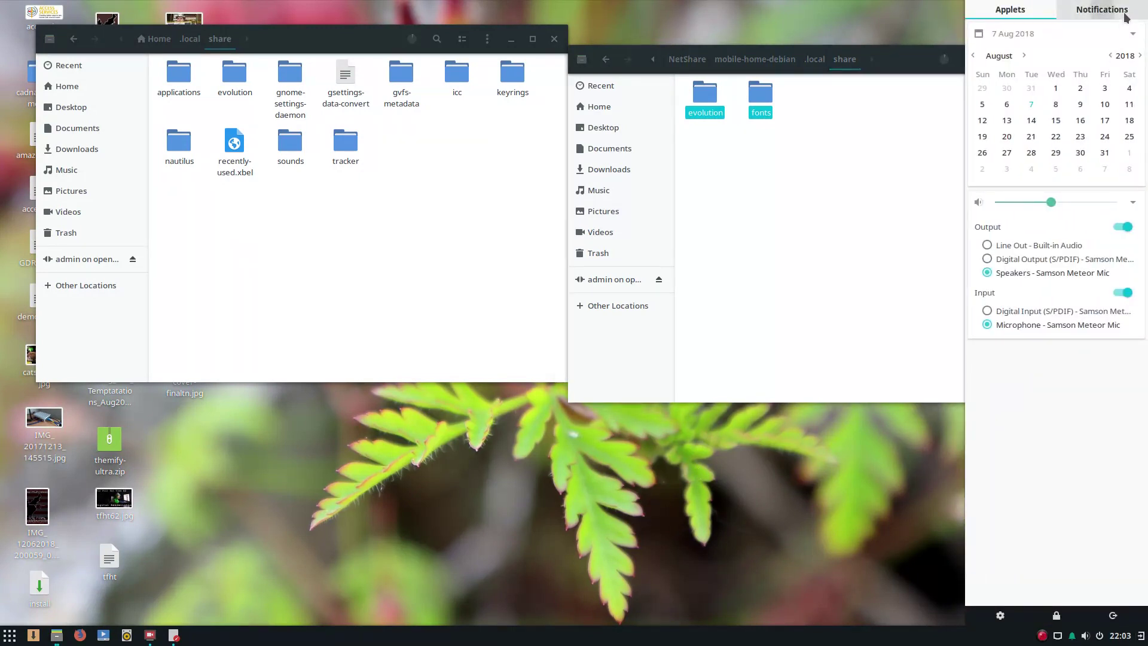
{"action": "left_click", "coordinate": [1100, 10]}
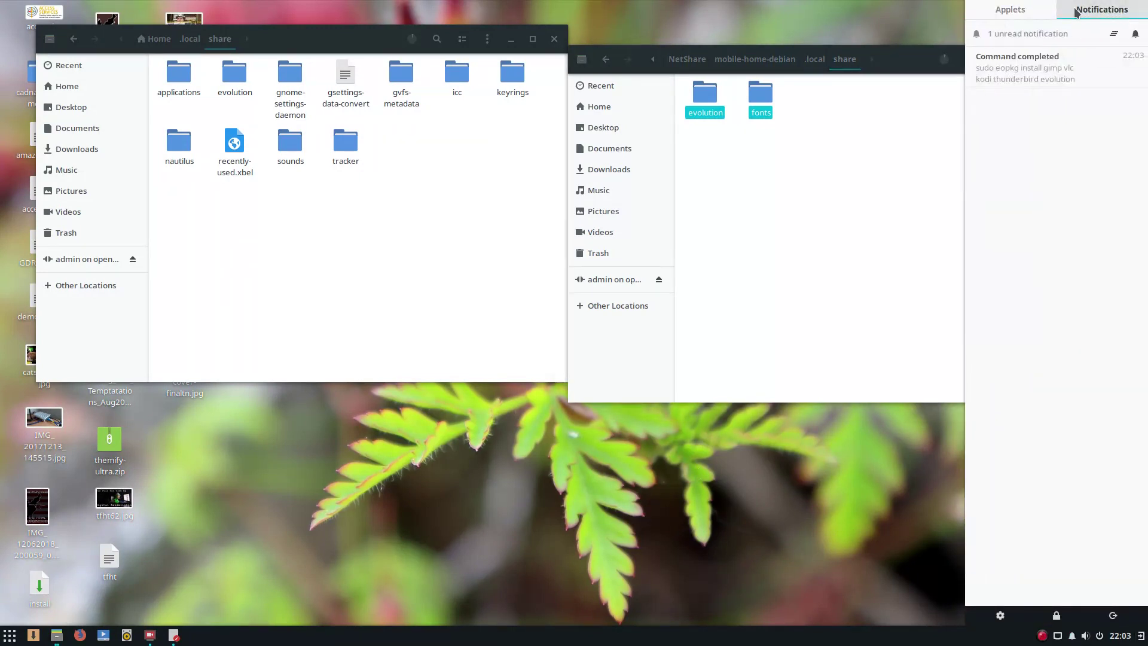
{"action": "left_click", "coordinate": [1011, 10]}
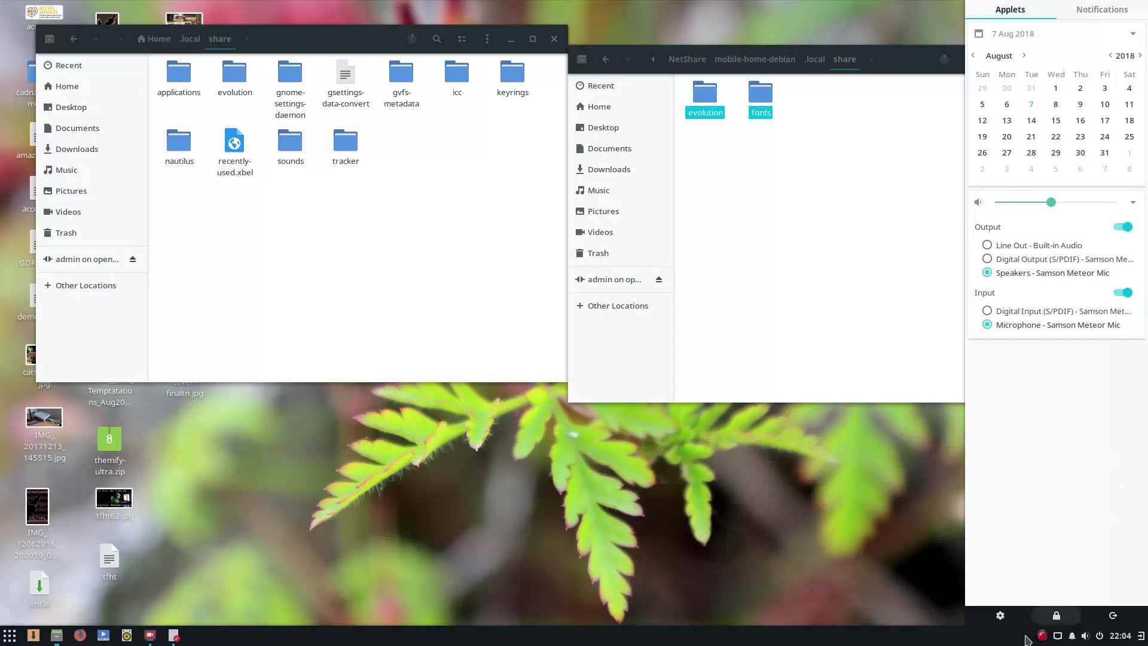
{"action": "left_click", "coordinate": [1000, 615]}
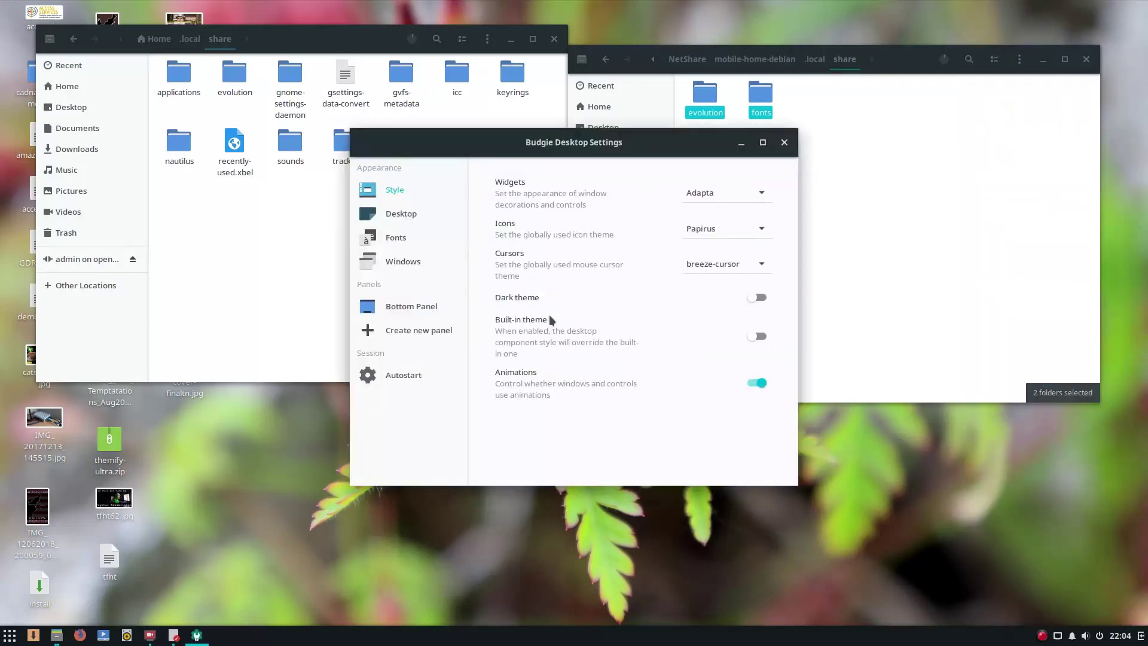
Turn on the dark theme and leave the built-in theme switched off.
{"action": "left_click", "coordinate": [756, 297]}
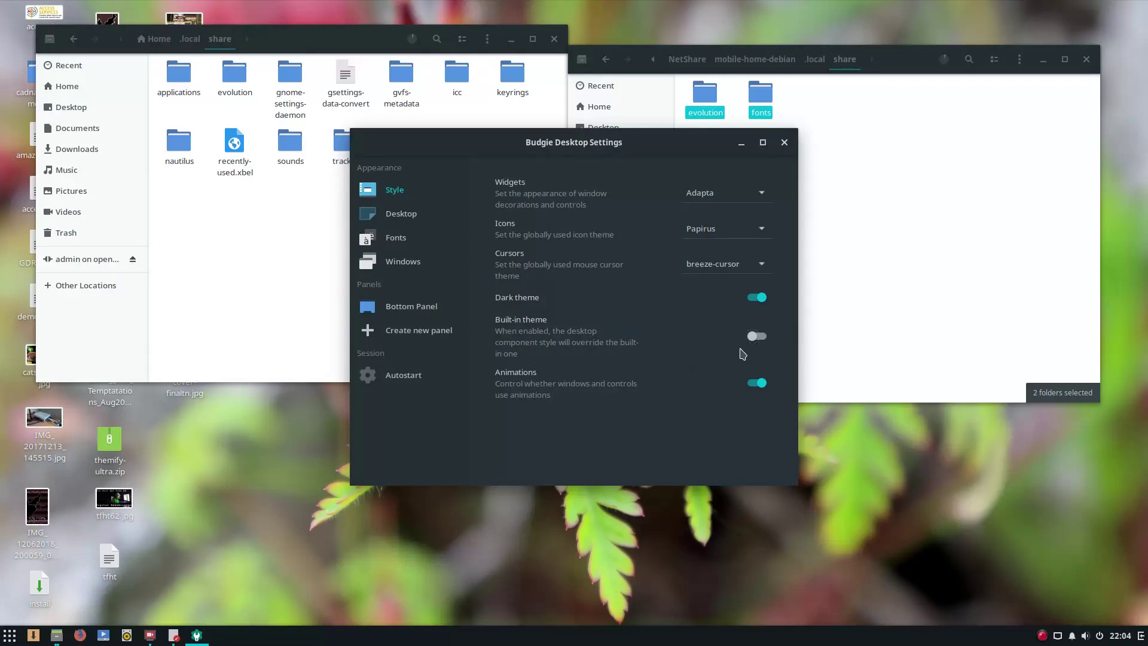
{"action": "left_click", "coordinate": [756, 344]}
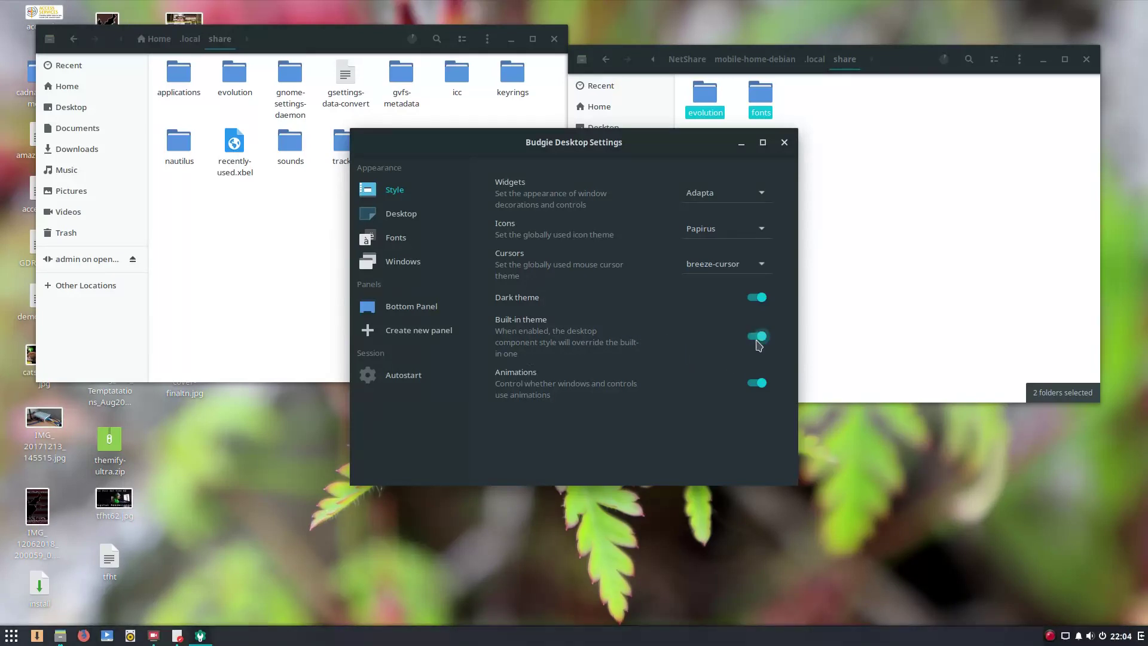
{"action": "left_click", "coordinate": [757, 336]}
{"action": "left_click", "coordinate": [758, 337]}
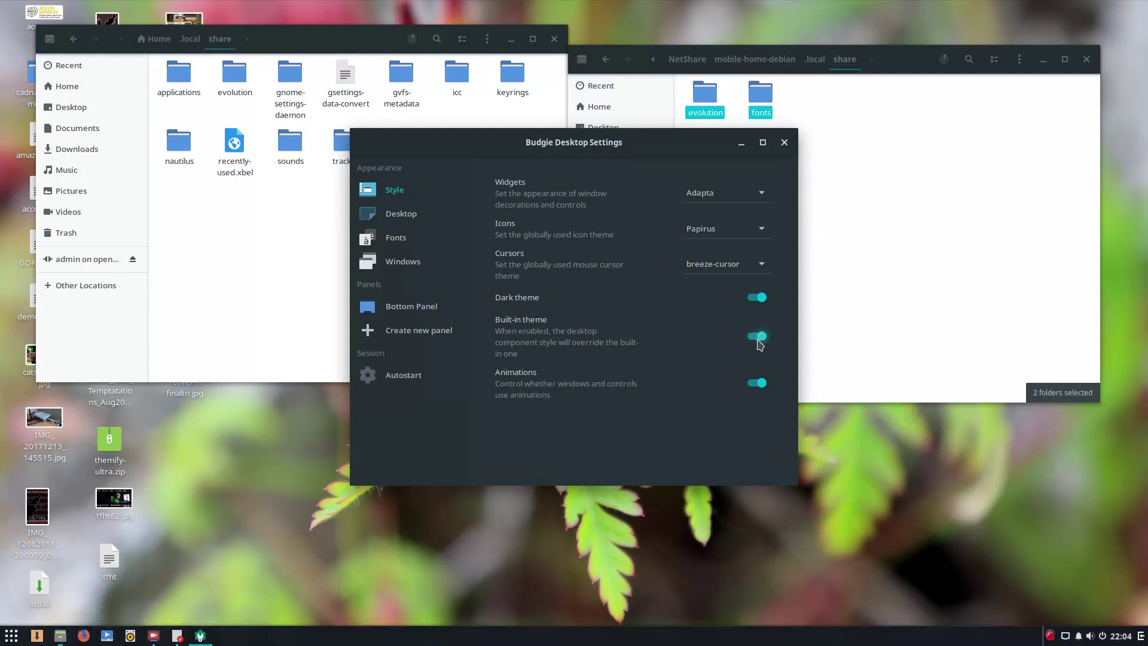
{"action": "left_click", "coordinate": [758, 340]}
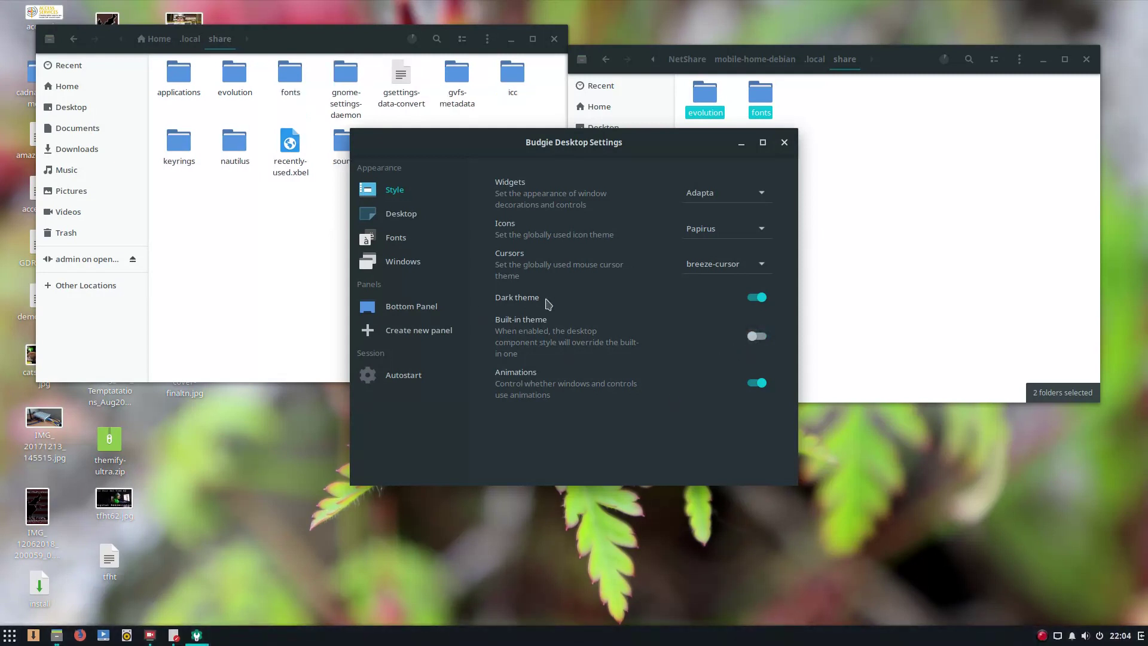
{"action": "left_click", "coordinate": [404, 214]}
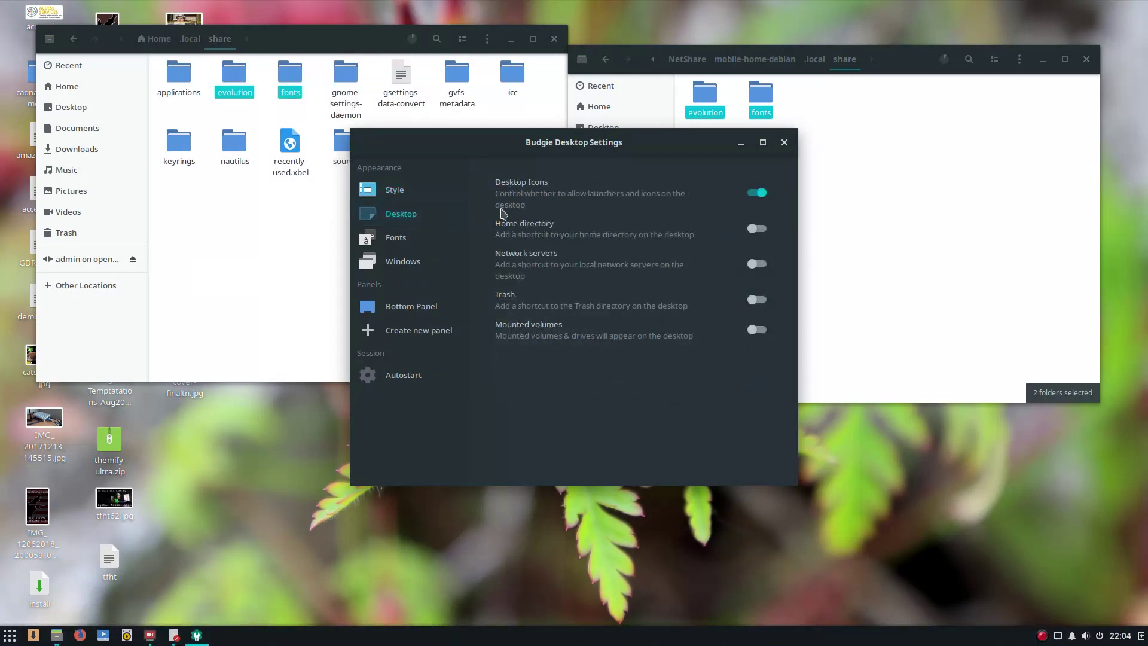
Show Home directory, Network servers and Trash icons on the desktop.
{"action": "left_click", "coordinate": [758, 233]}
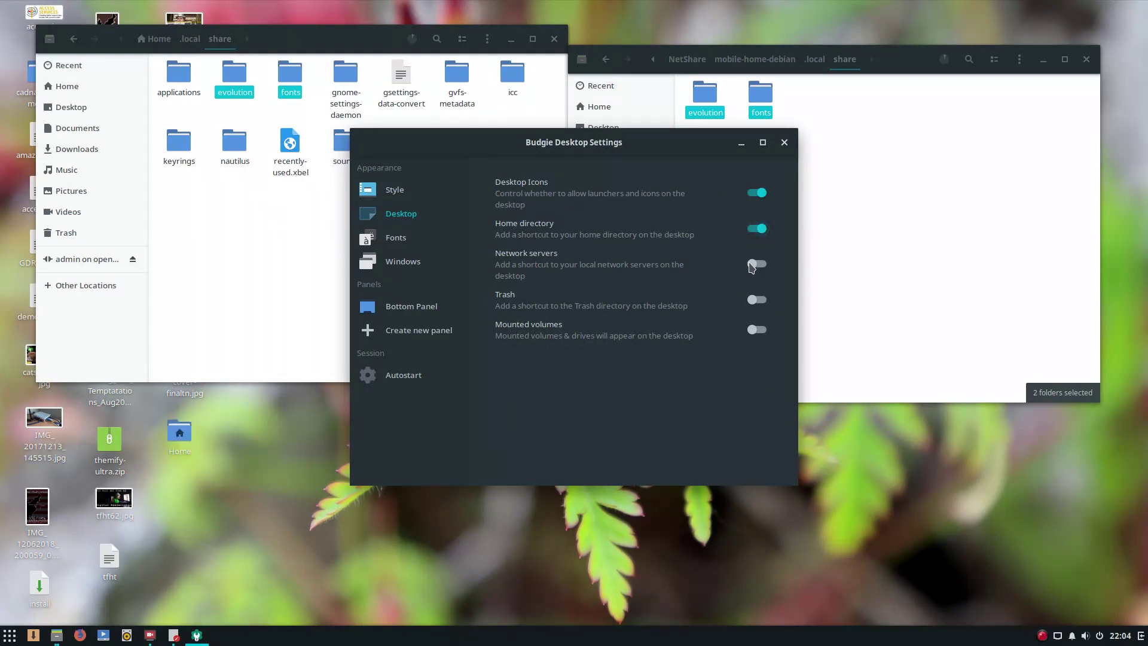
{"action": "left_click", "coordinate": [756, 263]}
{"action": "left_click", "coordinate": [757, 304]}
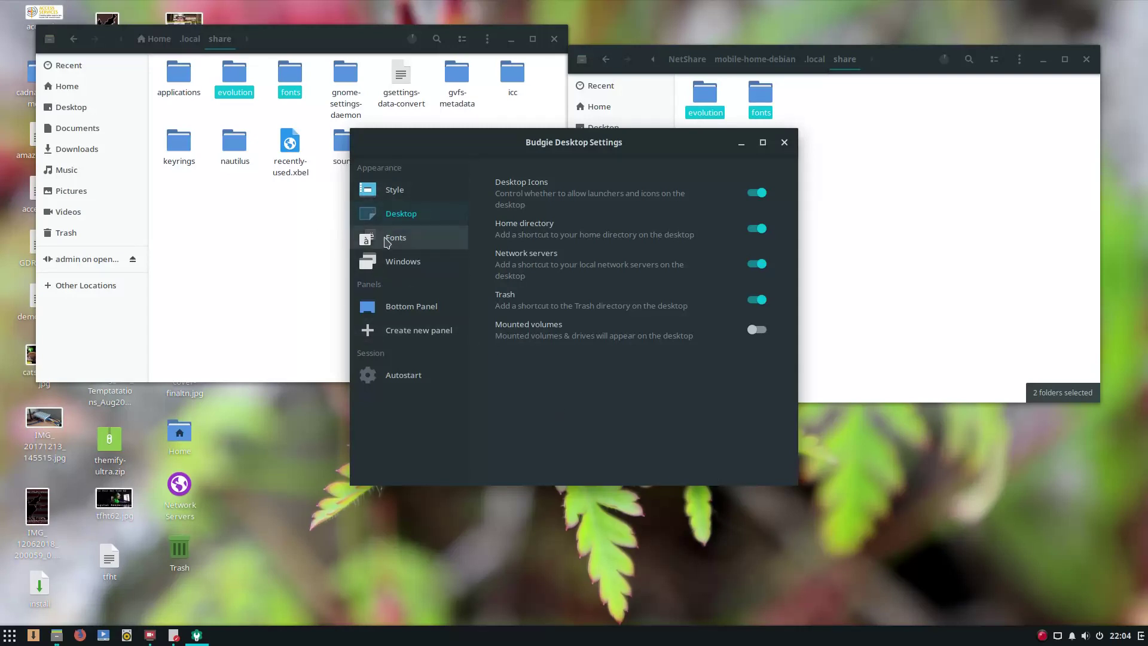
Review the Fonts and Windows settings pages.
{"action": "left_click", "coordinate": [386, 241]}
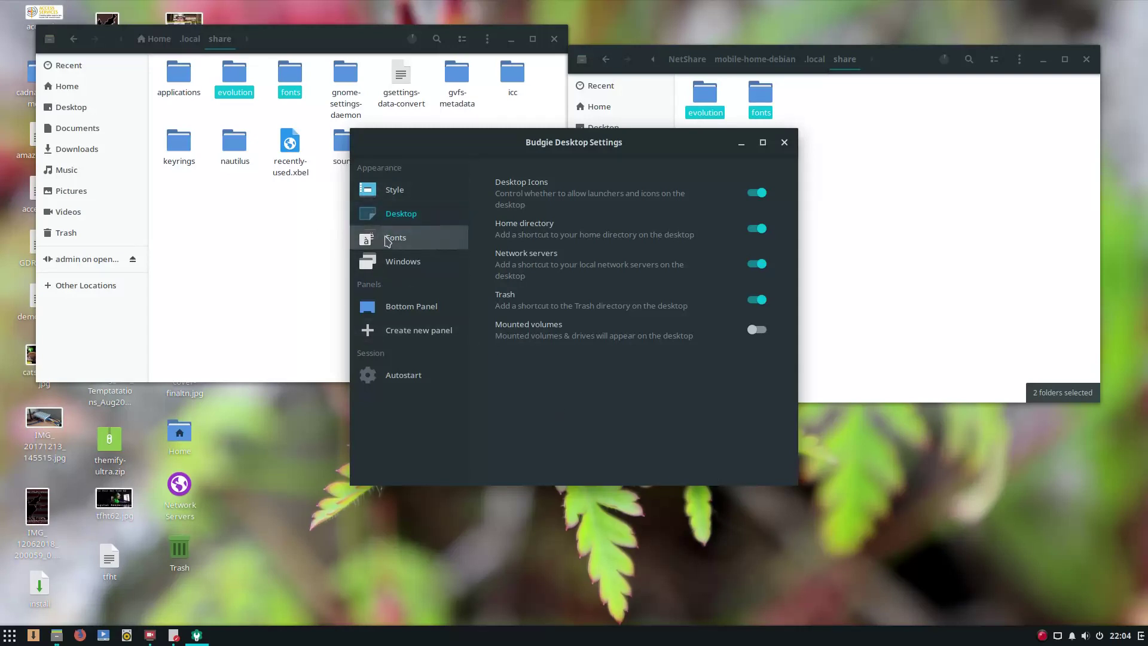
{"action": "left_click", "coordinate": [391, 266]}
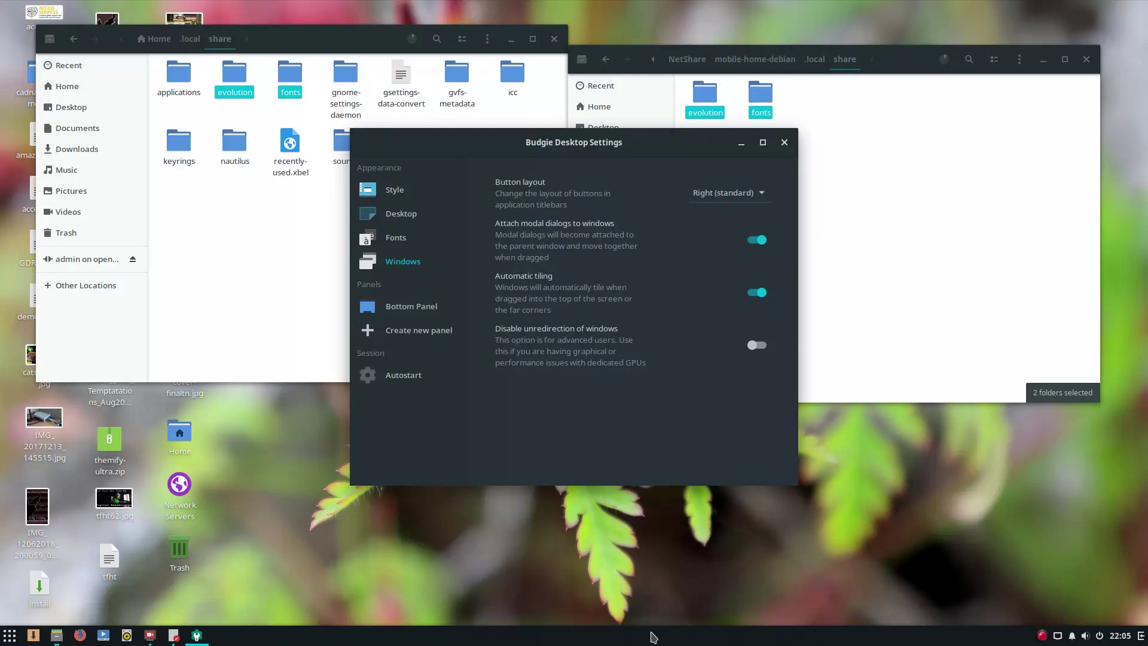
{"action": "left_click", "coordinate": [401, 308]}
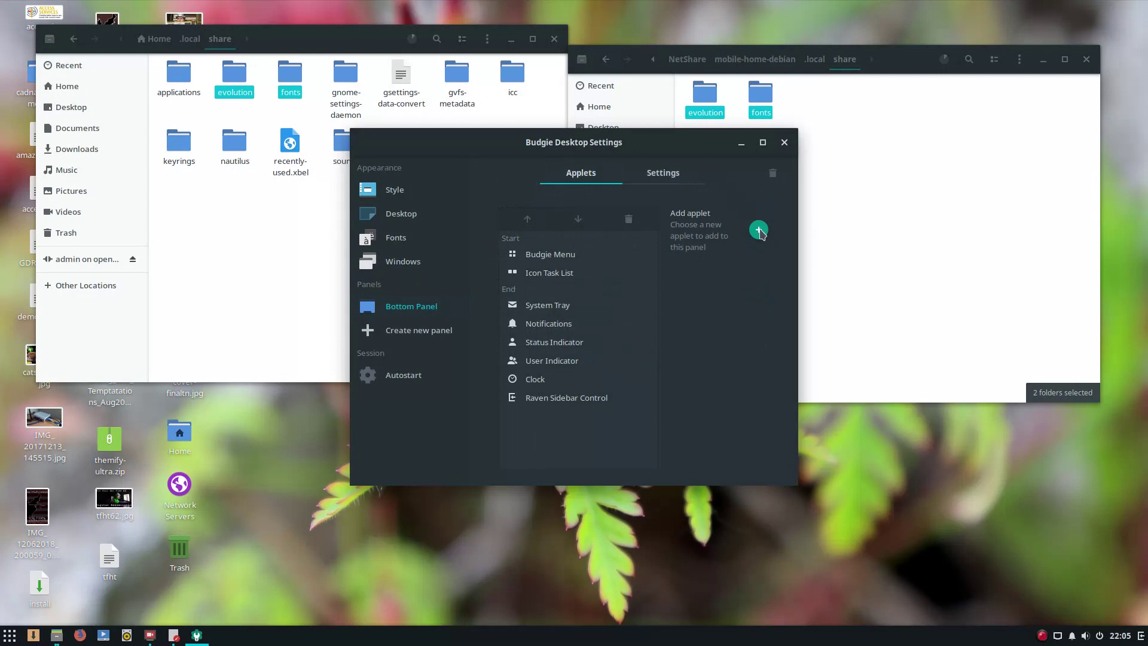
Add the Task List applet to the bottom panel and move it into the Start section.
{"action": "left_click", "coordinate": [758, 231]}
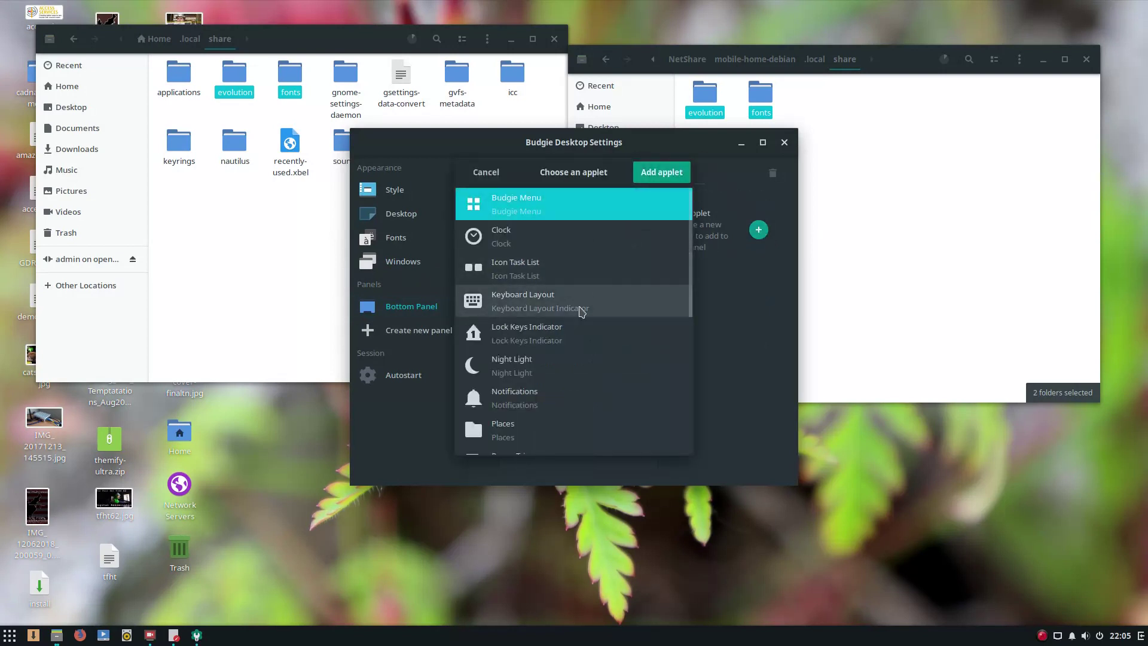
{"action": "scroll", "coordinate": [575, 326], "scroll_direction": "down", "scroll_amount": 1}
{"action": "scroll", "coordinate": [575, 335], "scroll_direction": "down", "scroll_amount": 5}
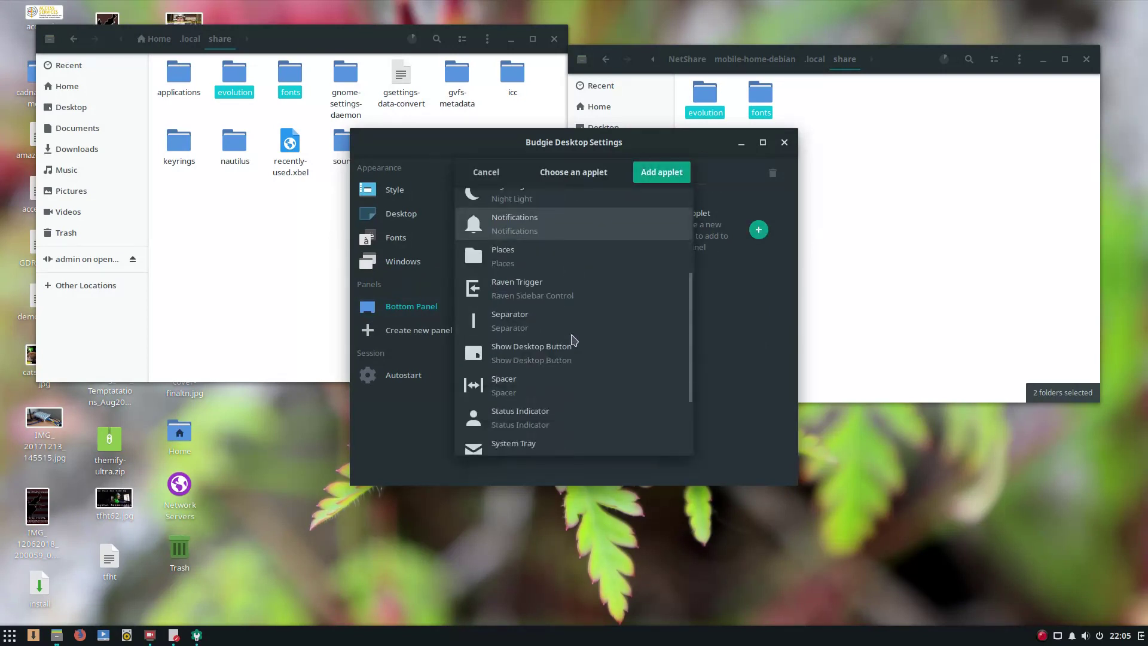
{"action": "scroll", "coordinate": [571, 338], "scroll_direction": "down", "scroll_amount": 2}
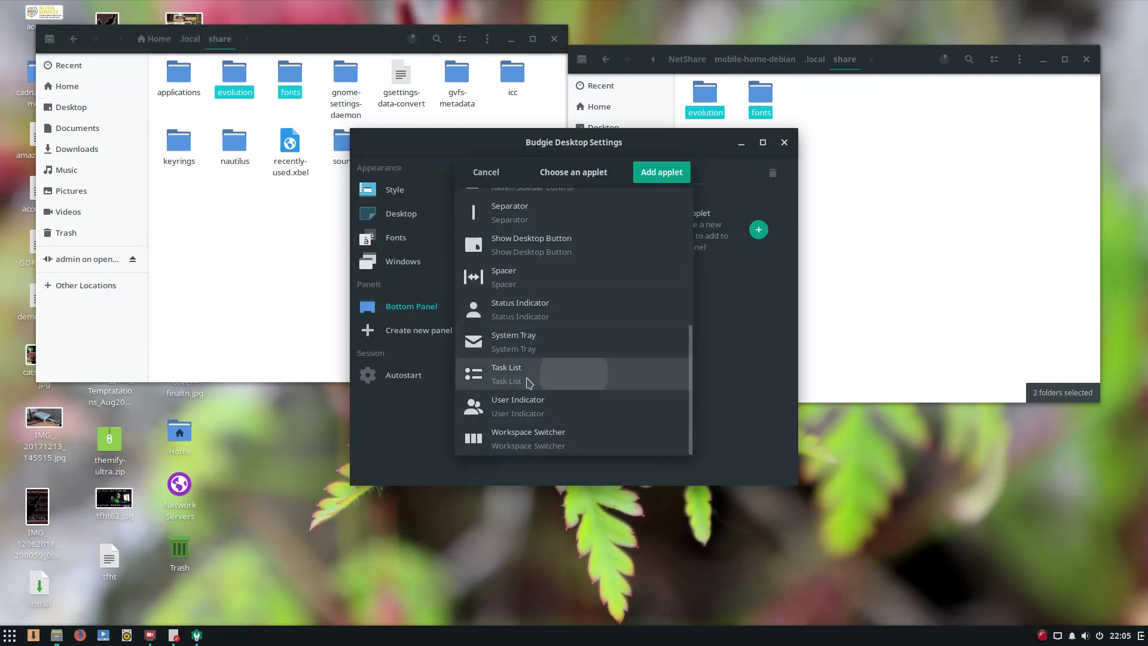
{"action": "left_click", "coordinate": [495, 369]}
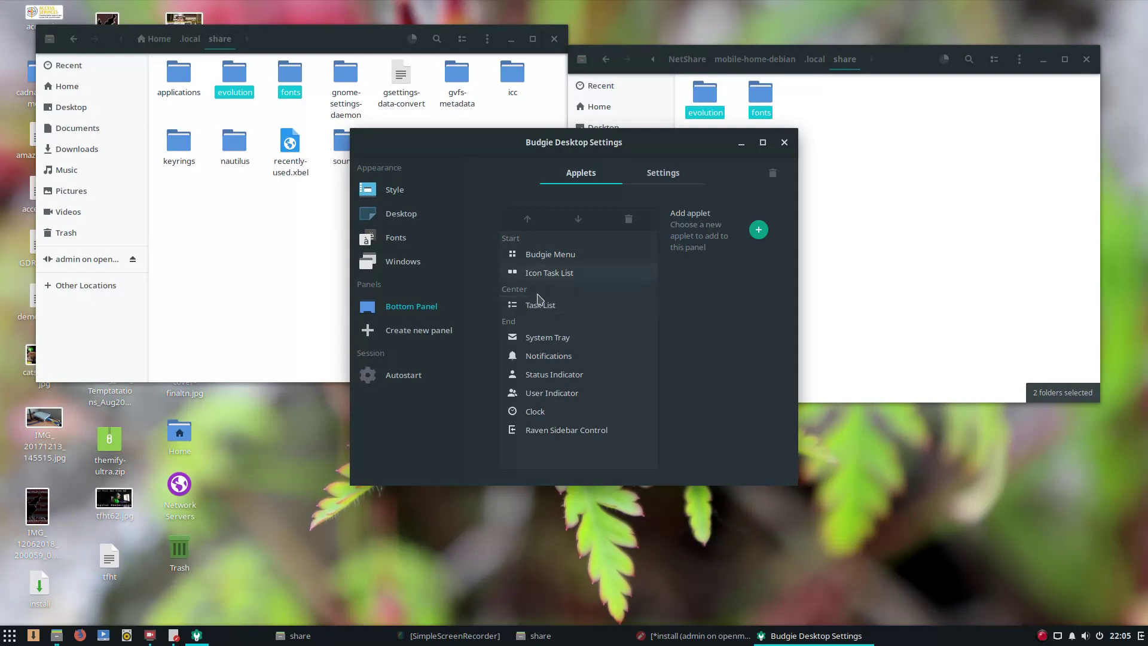
{"action": "left_click", "coordinate": [540, 304]}
{"action": "left_click", "coordinate": [538, 223]}
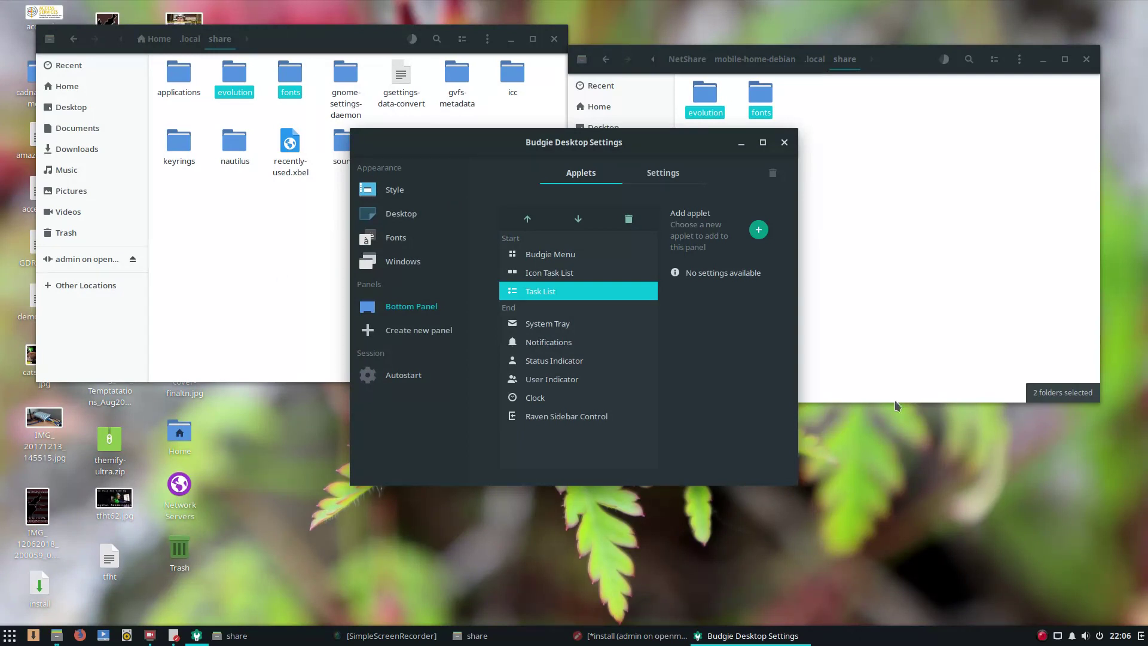
Browse the applet list again without adding anything, then view the Autostart page.
{"action": "left_click", "coordinate": [758, 229]}
{"action": "scroll", "coordinate": [574, 333], "scroll_direction": "down", "scroll_amount": 5}
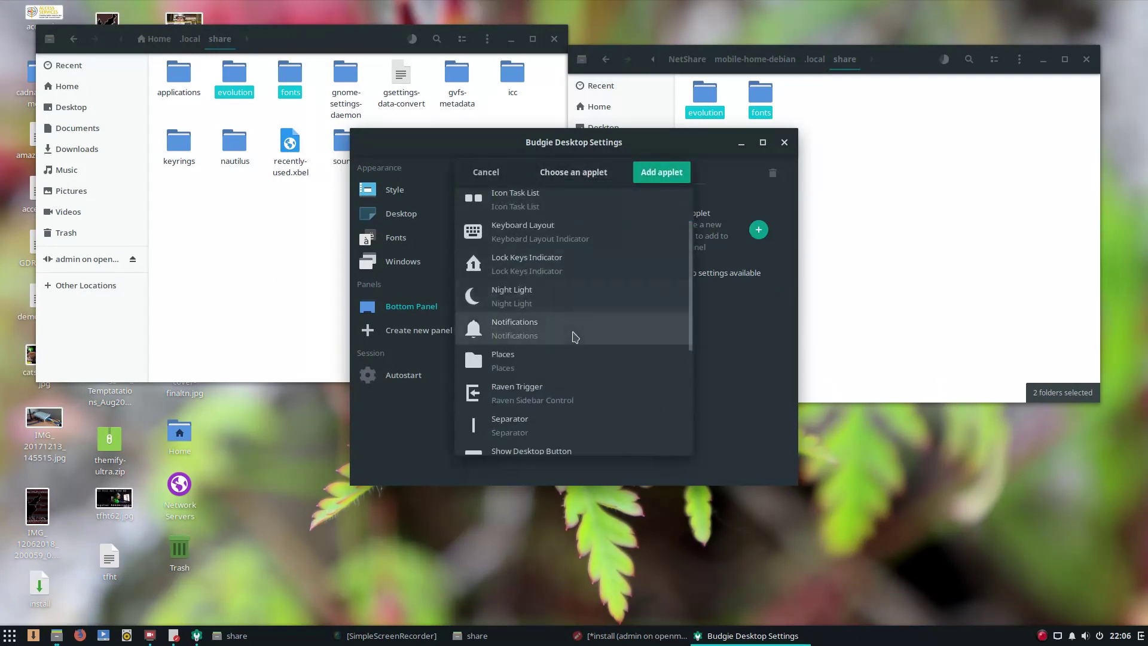
{"action": "scroll", "coordinate": [579, 363], "scroll_direction": "down", "scroll_amount": 3}
{"action": "scroll", "coordinate": [594, 378], "scroll_direction": "up", "scroll_amount": 8}
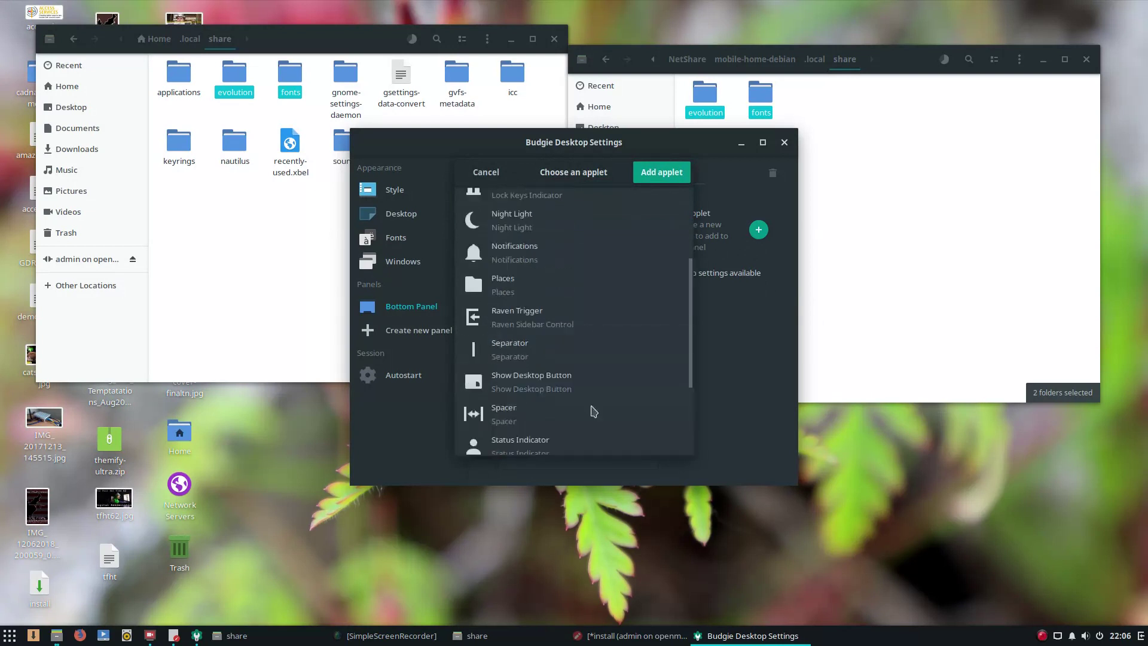
{"action": "left_click", "coordinate": [486, 172]}
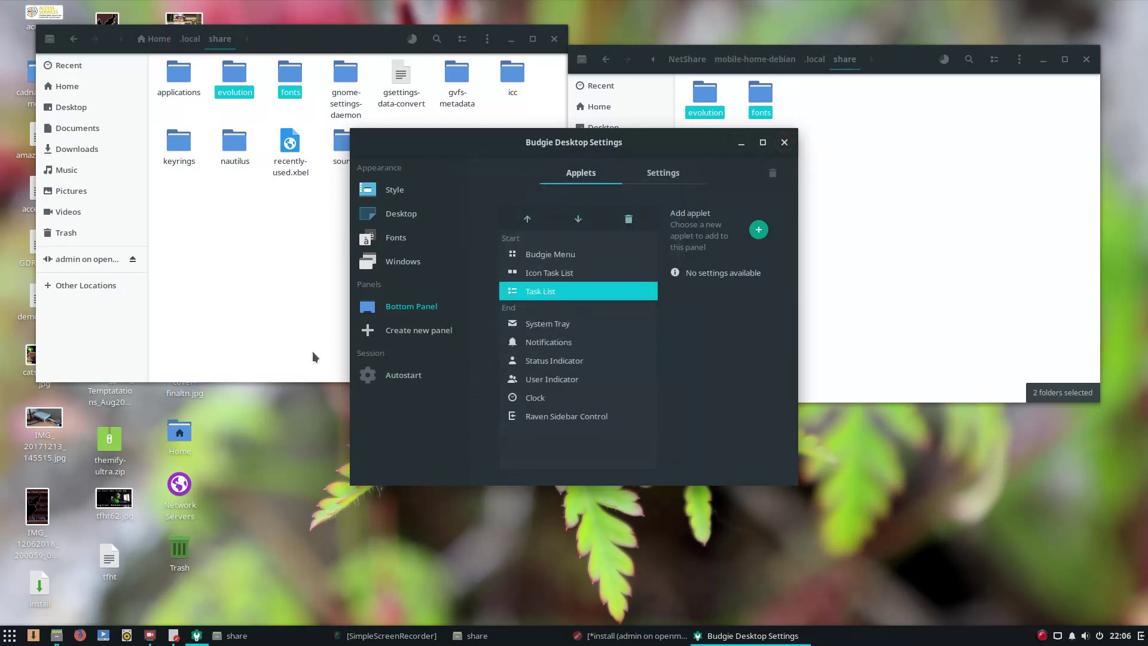
{"action": "left_click", "coordinate": [396, 377]}
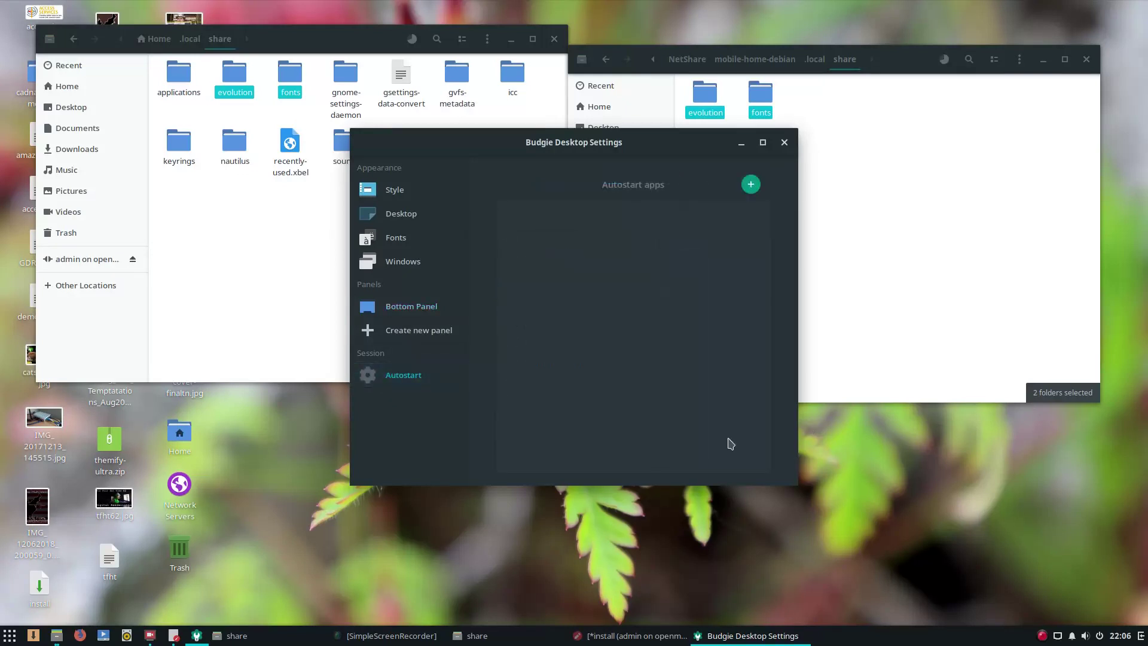
Close Budgie Desktop Settings and launch the system Settings app by searching 'sett'.
{"action": "left_click", "coordinate": [784, 142]}
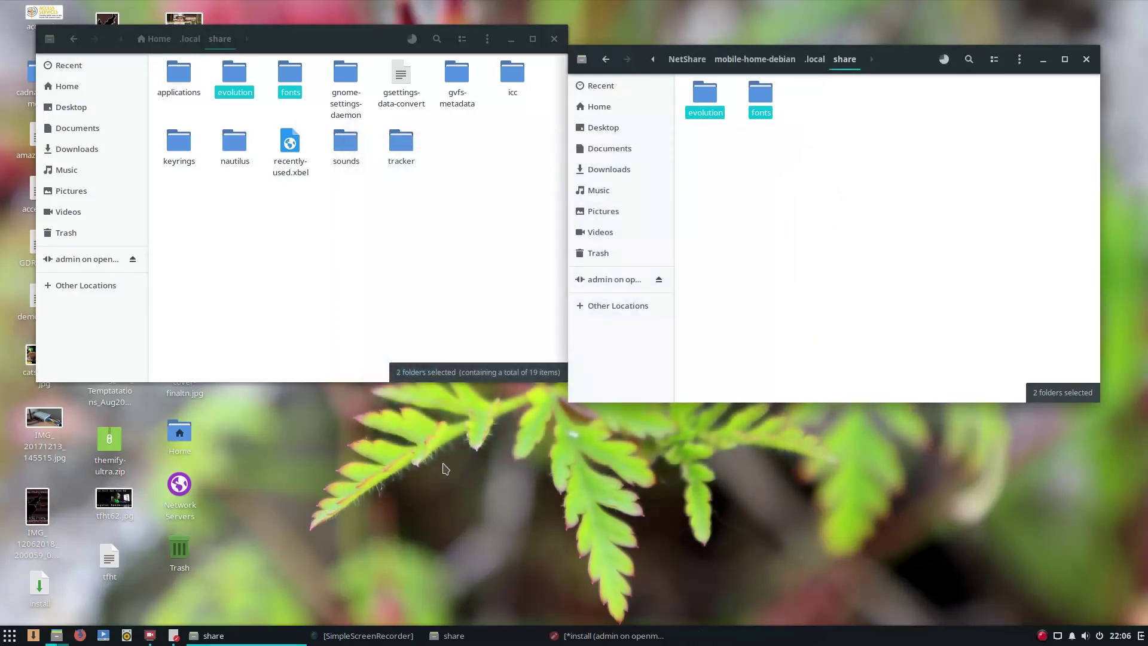
{"action": "left_click", "coordinate": [10, 635]}
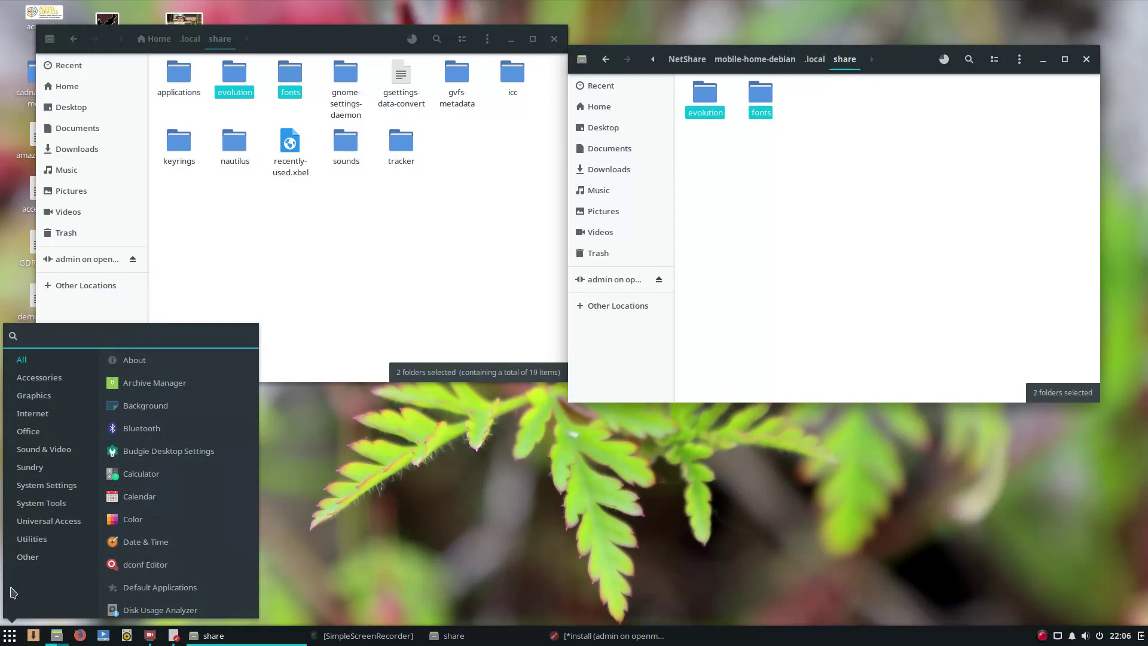
{"action": "type", "text": "sett"}
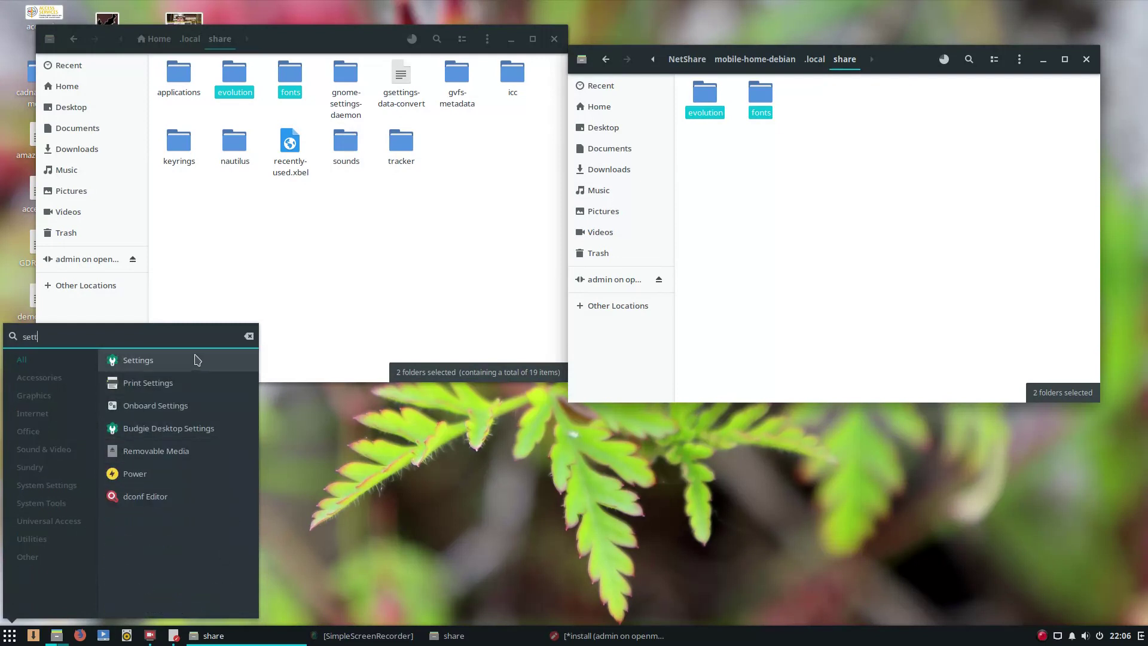
{"action": "left_click", "coordinate": [182, 362]}
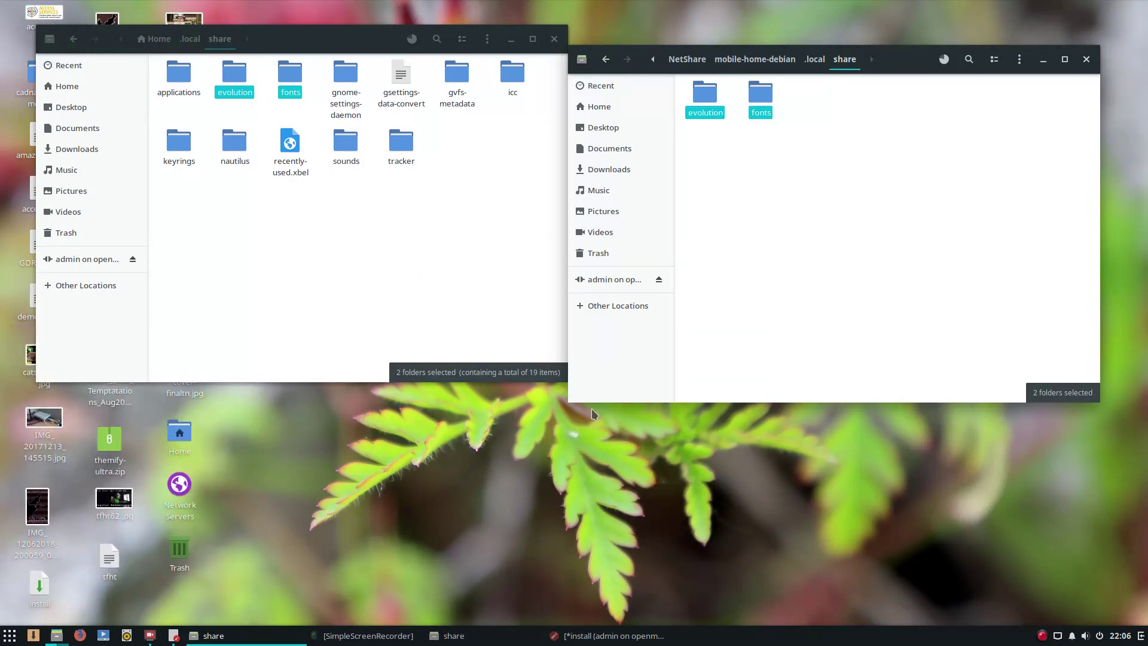
Close the install text document without saving its changes.
{"action": "left_click", "coordinate": [655, 640]}
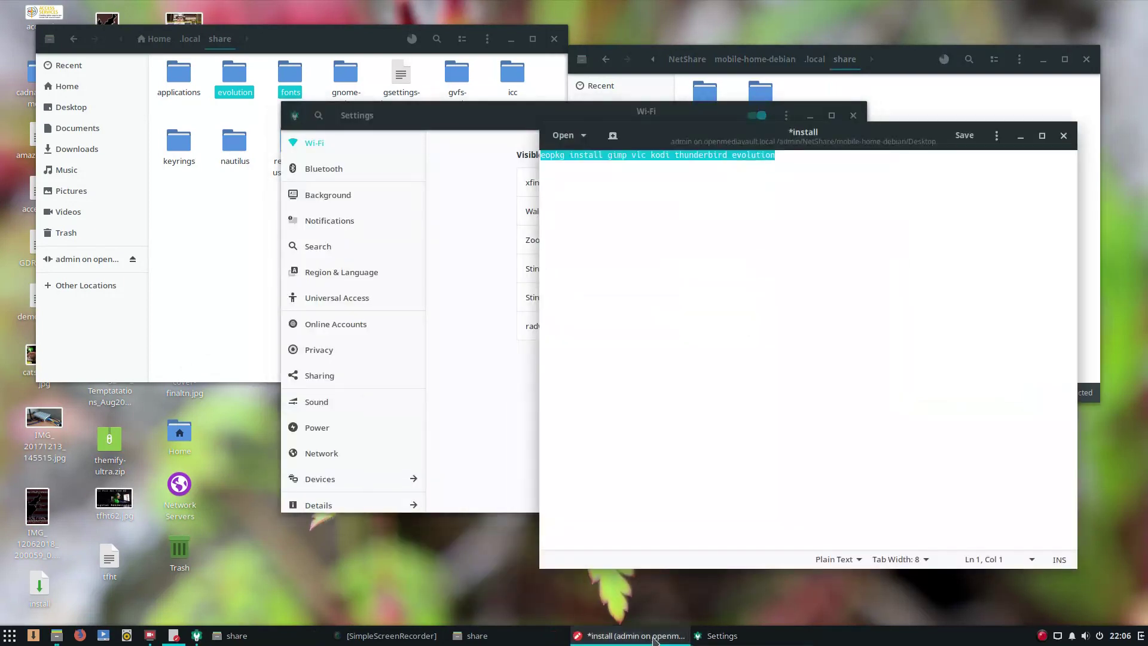
{"action": "left_click", "coordinate": [1063, 136]}
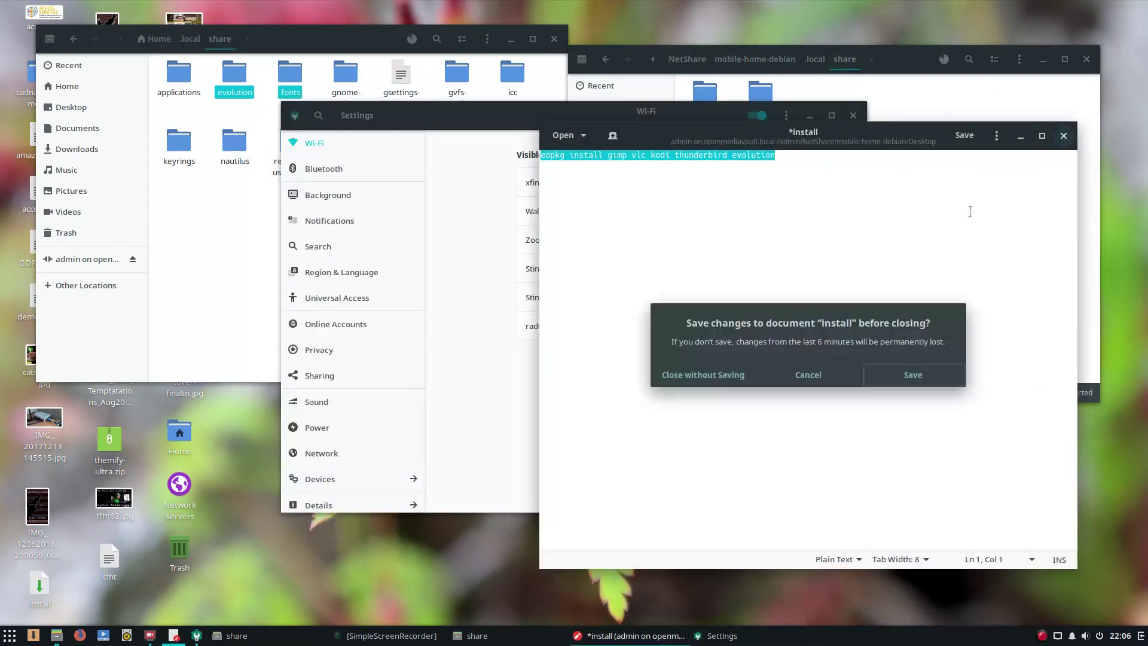
{"action": "left_click", "coordinate": [733, 375]}
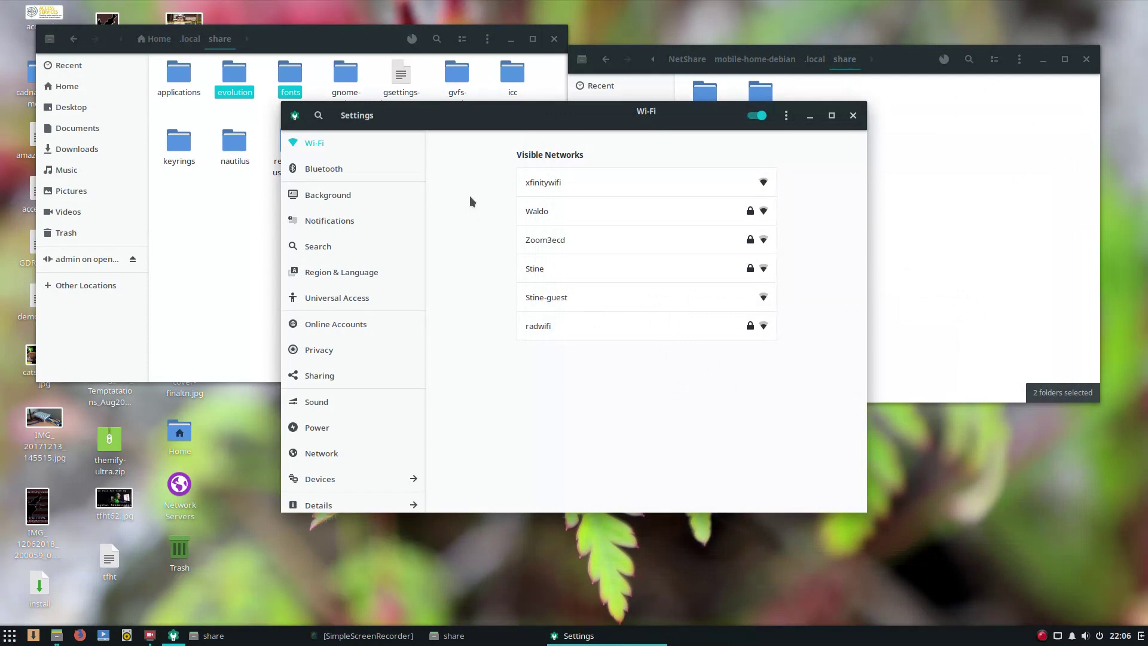
{"action": "left_click", "coordinate": [332, 173]}
Set the desktop background to the grey solus wallpaper.
{"action": "key", "text": "Return"}
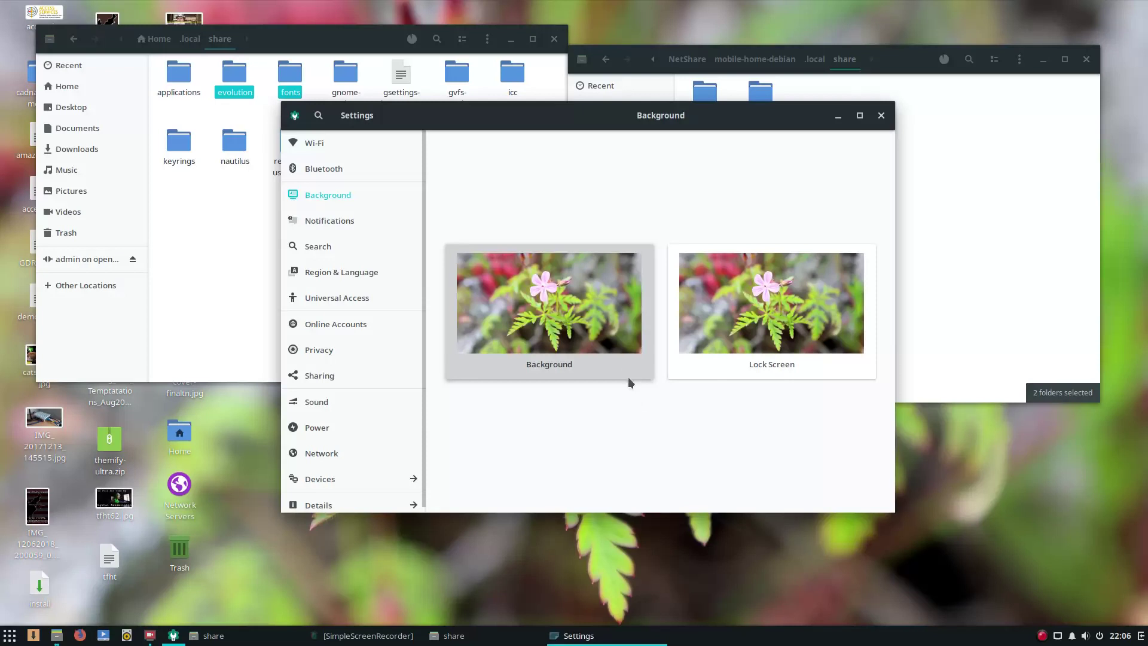
{"action": "left_click", "coordinate": [464, 258]}
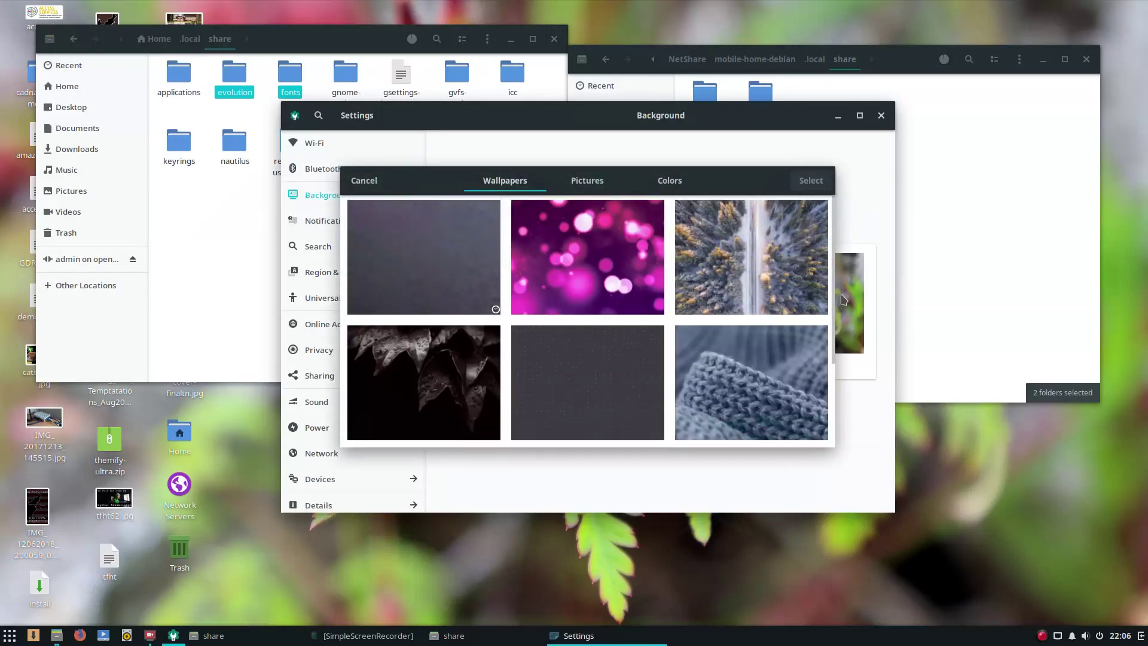
{"action": "scroll", "coordinate": [831, 383], "scroll_direction": "down", "scroll_amount": 6}
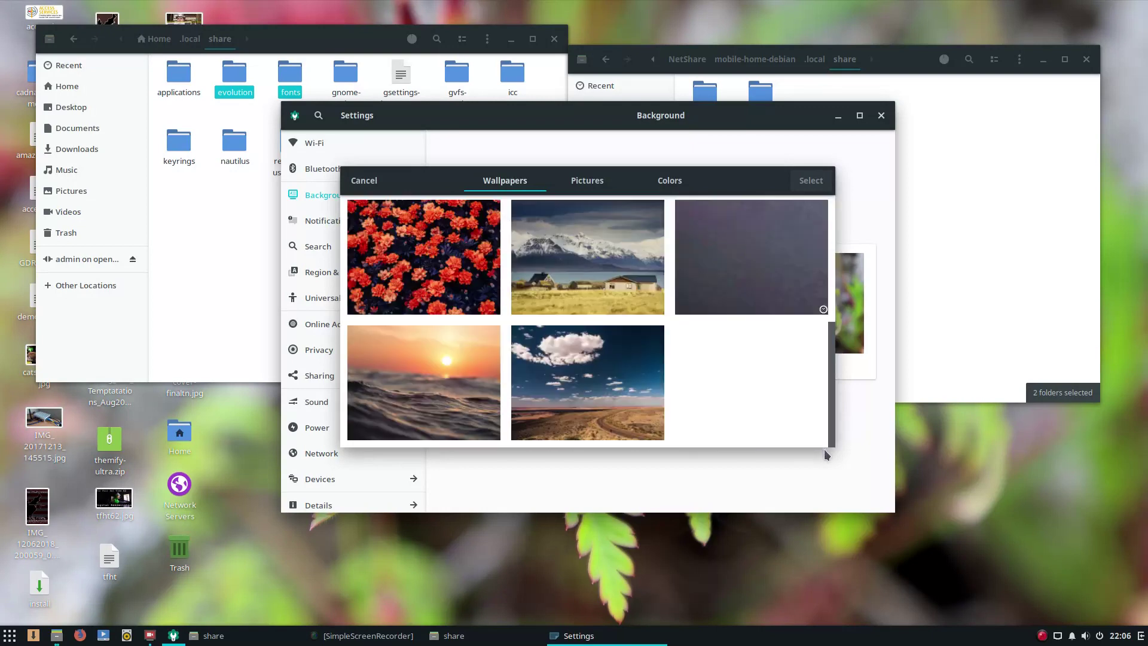
{"action": "left_click_drag", "start_coordinate": [831, 374], "coordinate": [810, 163]}
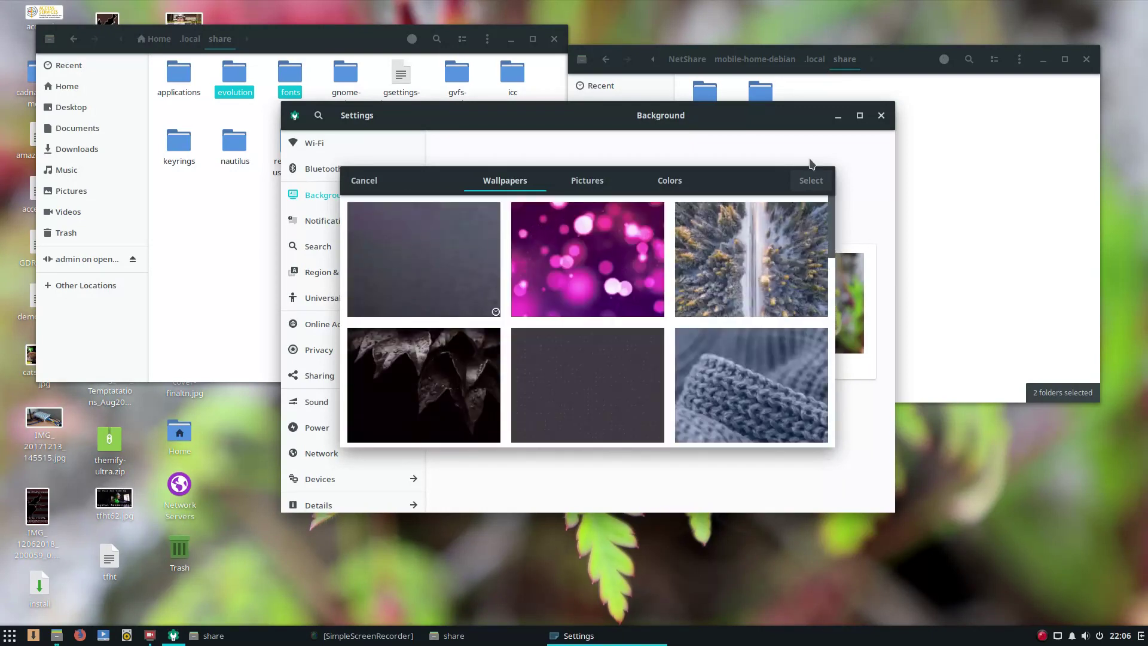
{"action": "left_click_drag", "start_coordinate": [811, 229], "coordinate": [819, 460]}
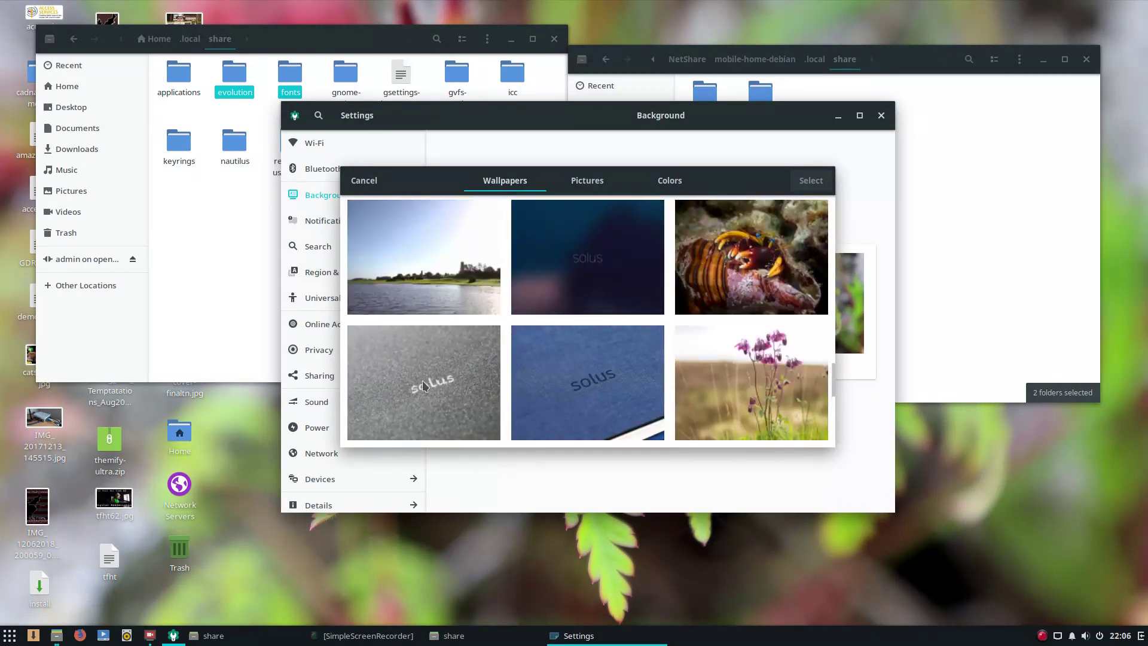
{"action": "left_click", "coordinate": [457, 374]}
{"action": "left_click", "coordinate": [818, 185]}
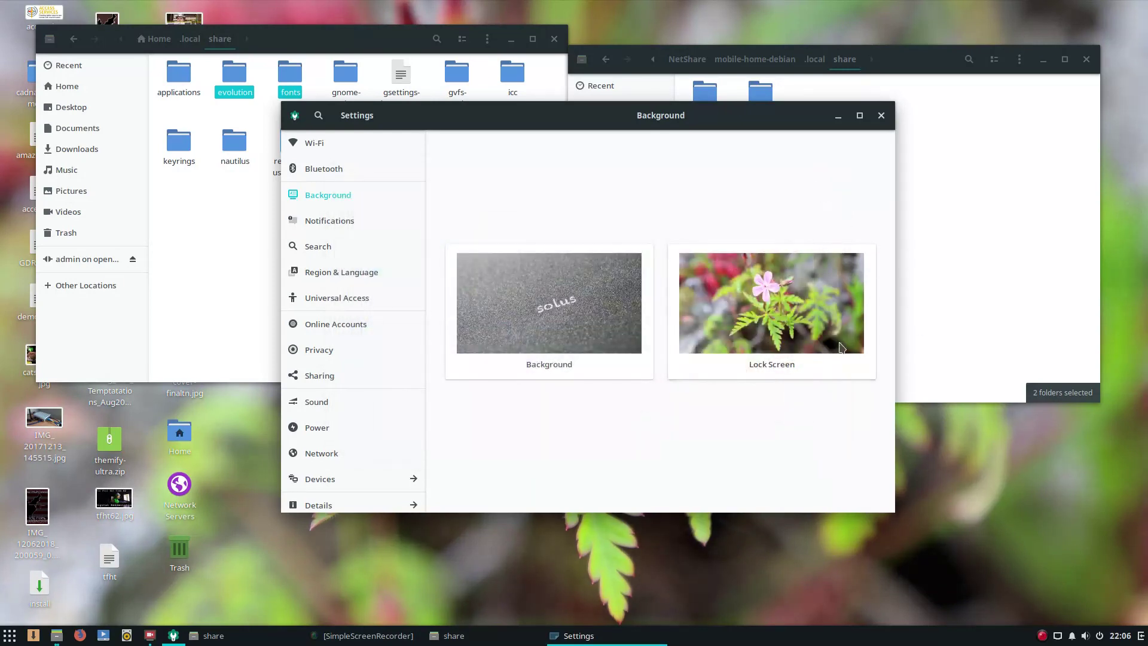
Set the lock screen wallpaper to the blue solus image.
{"action": "left_click", "coordinate": [802, 305]}
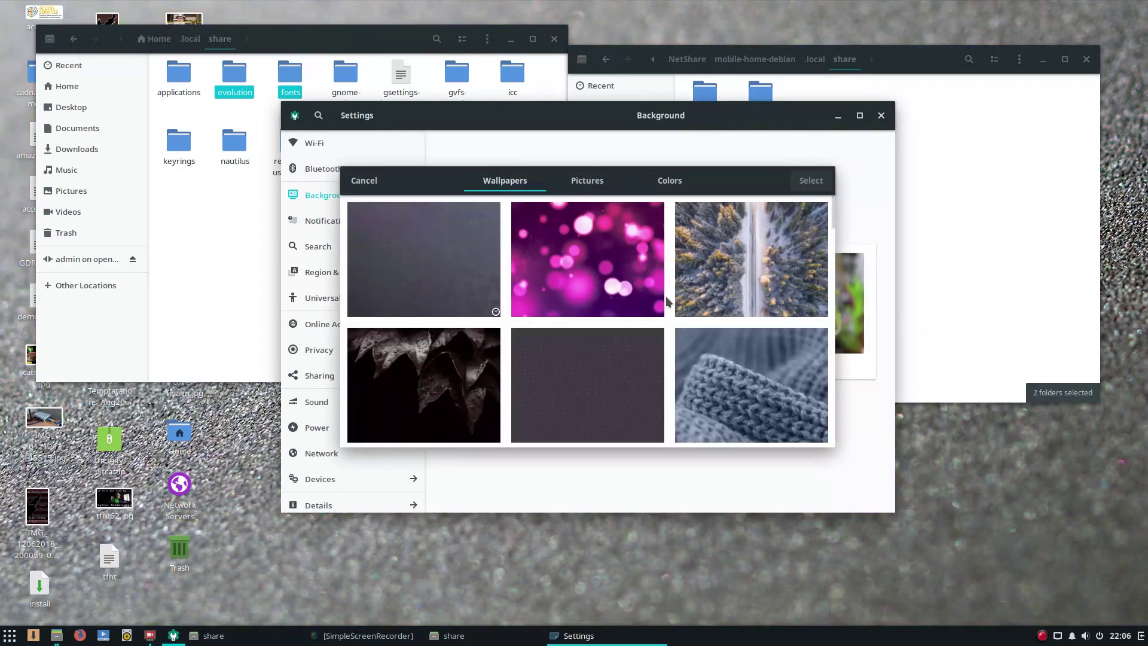
{"action": "scroll", "coordinate": [741, 305], "scroll_direction": "down", "scroll_amount": 10}
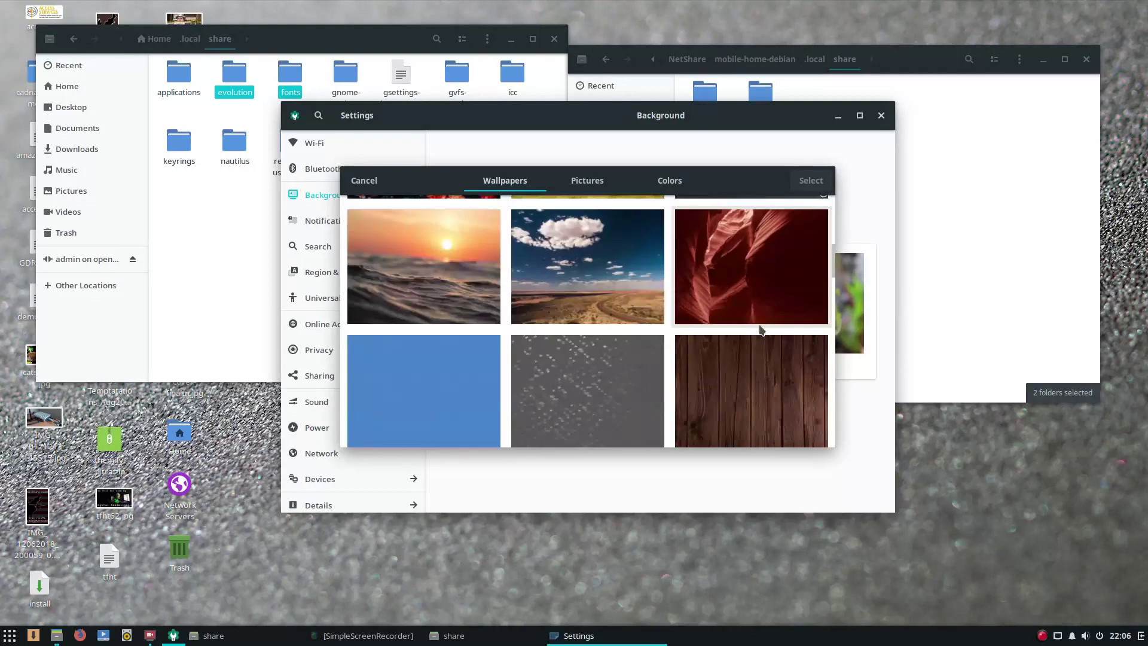
{"action": "scroll", "coordinate": [752, 351], "scroll_direction": "down", "scroll_amount": 10}
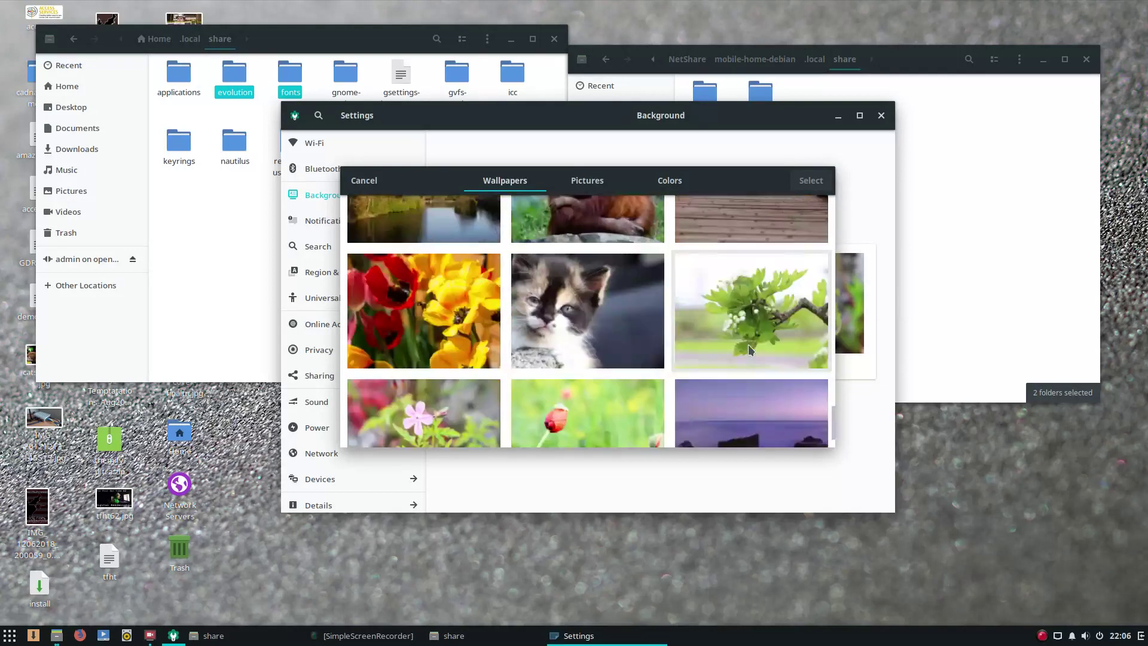
{"action": "scroll", "coordinate": [742, 347], "scroll_direction": "up", "scroll_amount": 3}
{"action": "scroll", "coordinate": [741, 347], "scroll_direction": "up", "scroll_amount": 5}
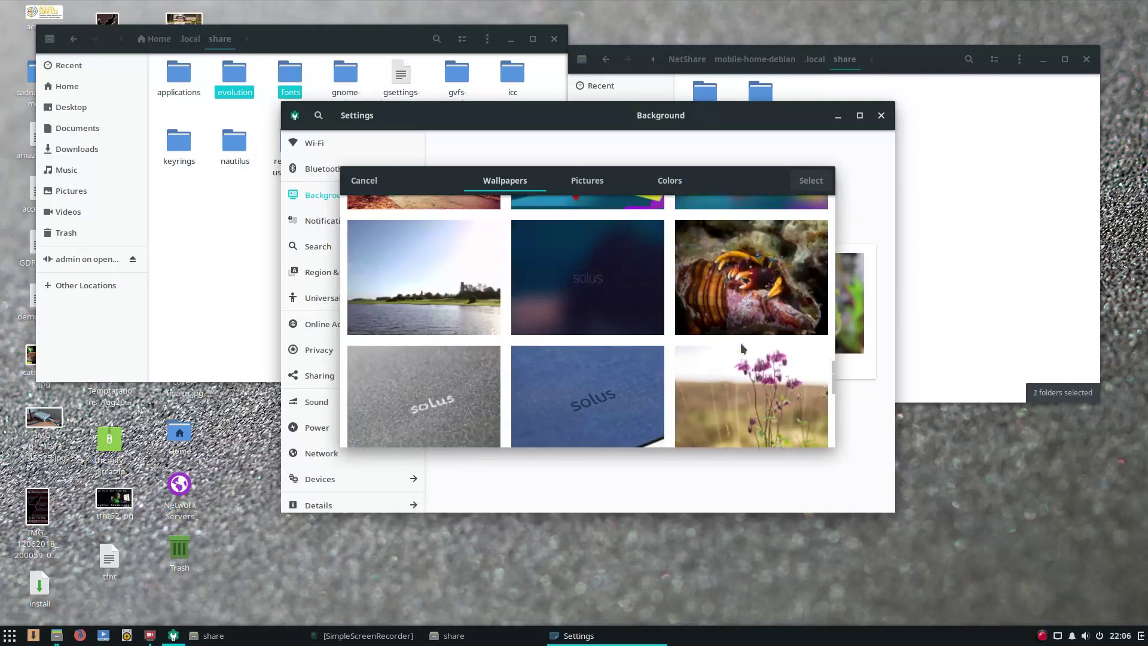
{"action": "left_click", "coordinate": [576, 426]}
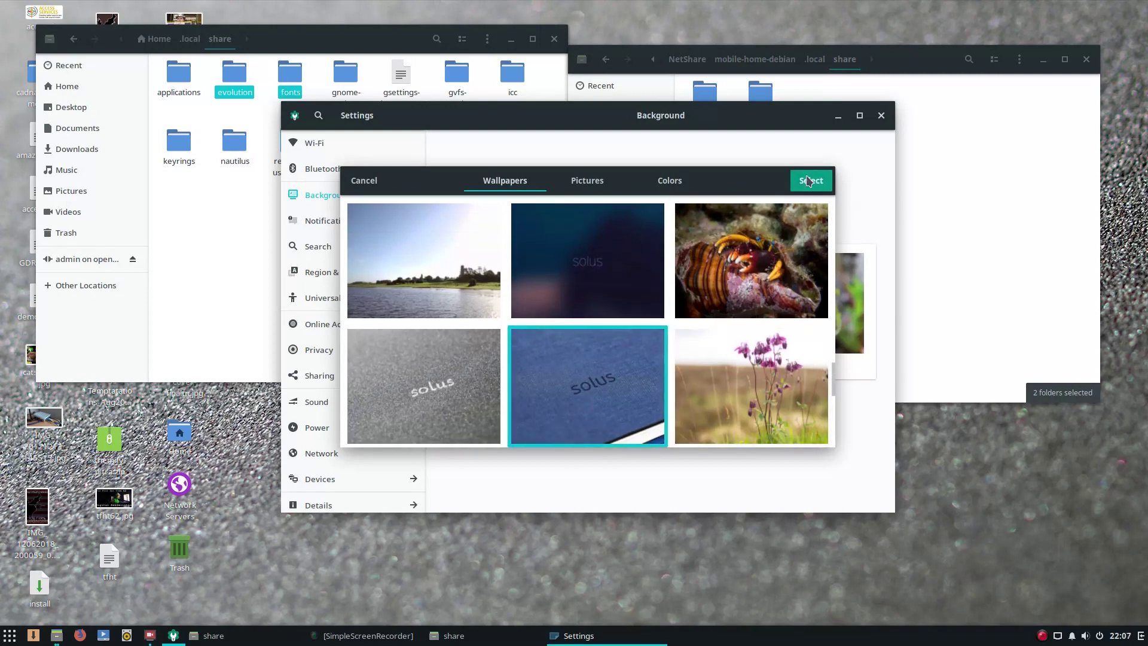
{"action": "left_click", "coordinate": [808, 179]}
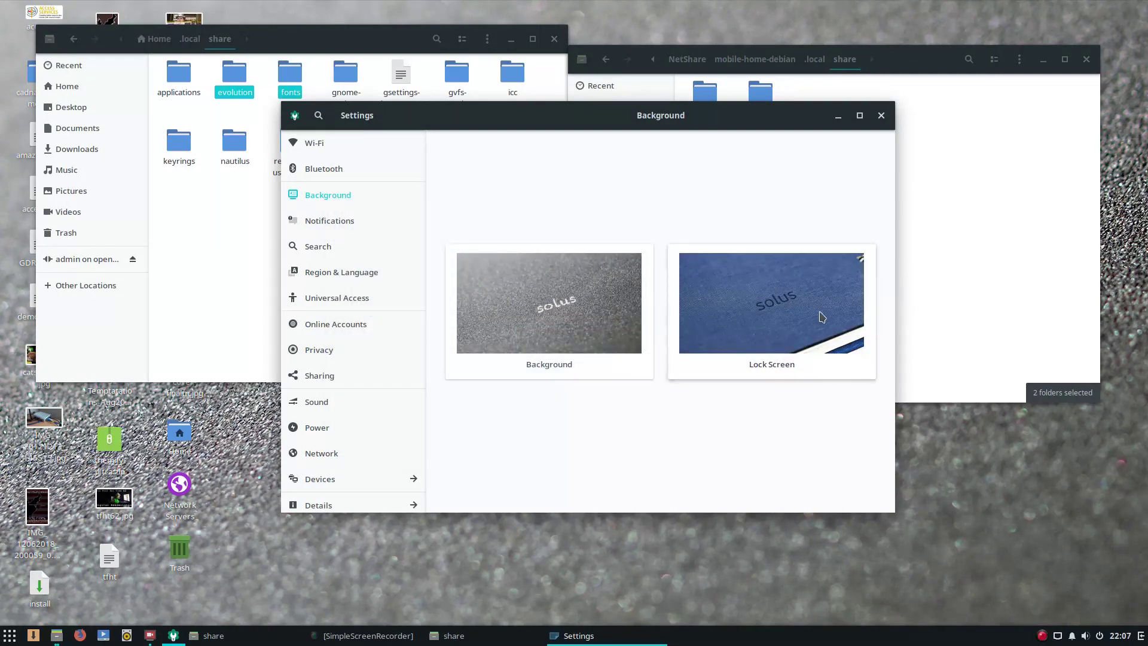
Change the desktop background to the blue solus wallpaper.
{"action": "left_click", "coordinate": [625, 319]}
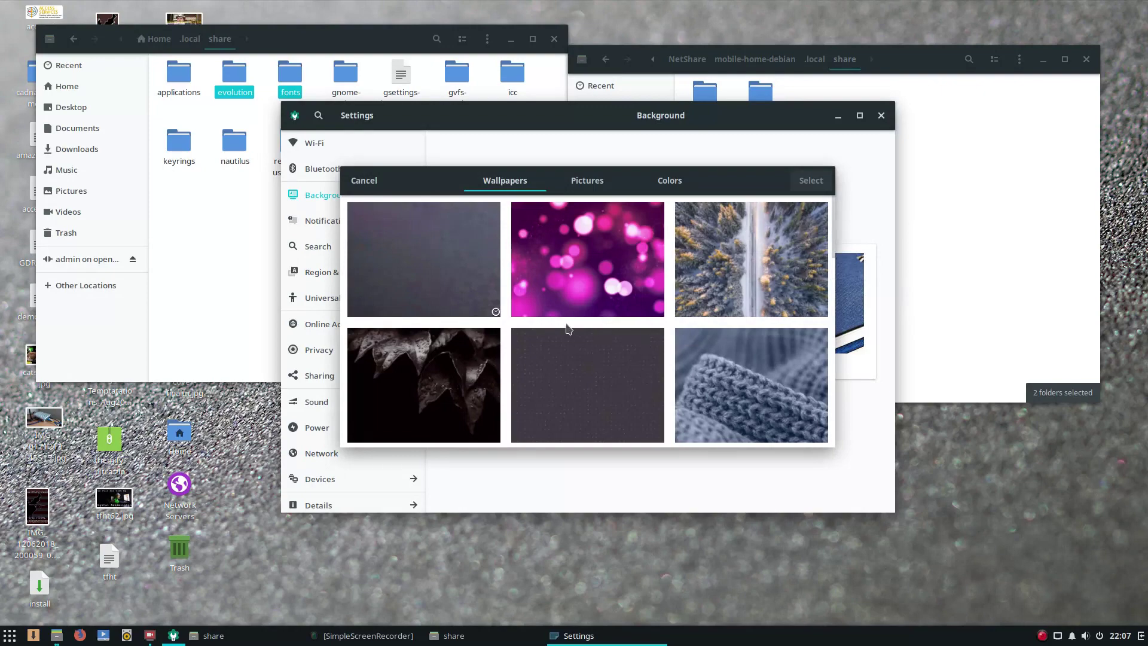
{"action": "scroll", "coordinate": [538, 346], "scroll_direction": "down", "scroll_amount": 5}
{"action": "scroll", "coordinate": [511, 359], "scroll_direction": "down", "scroll_amount": 10}
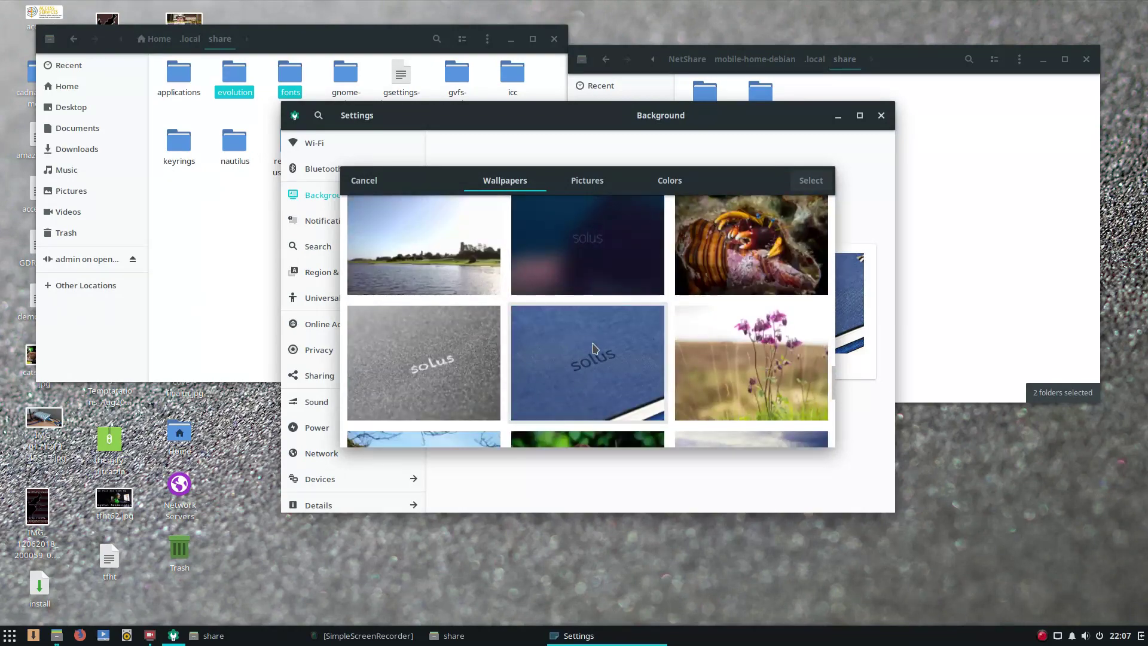
{"action": "left_click", "coordinate": [588, 361]}
{"action": "left_click", "coordinate": [808, 180]}
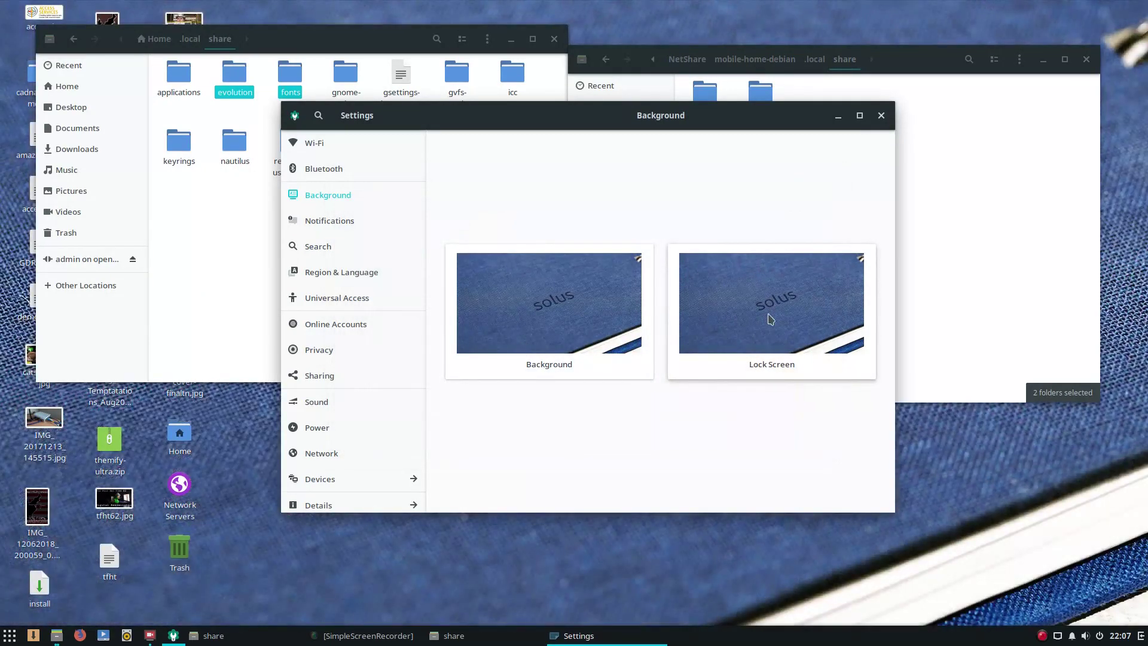
Change the lock screen wallpaper to the grey solus image.
{"action": "left_click", "coordinate": [770, 319]}
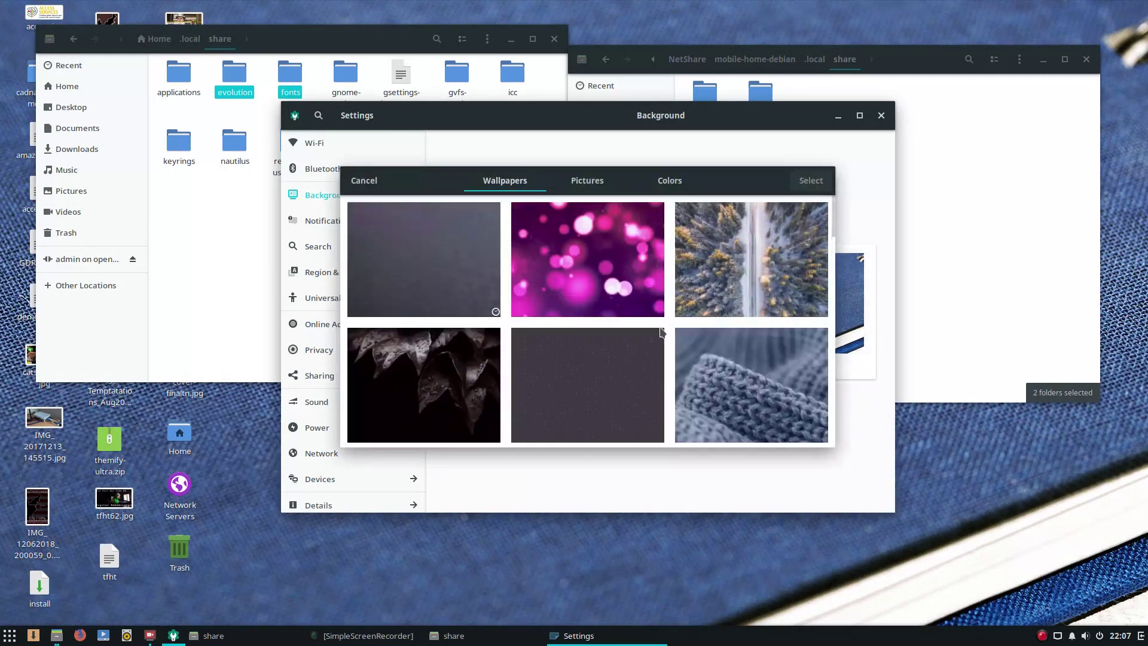
{"action": "scroll", "coordinate": [661, 332], "scroll_direction": "down", "scroll_amount": 10}
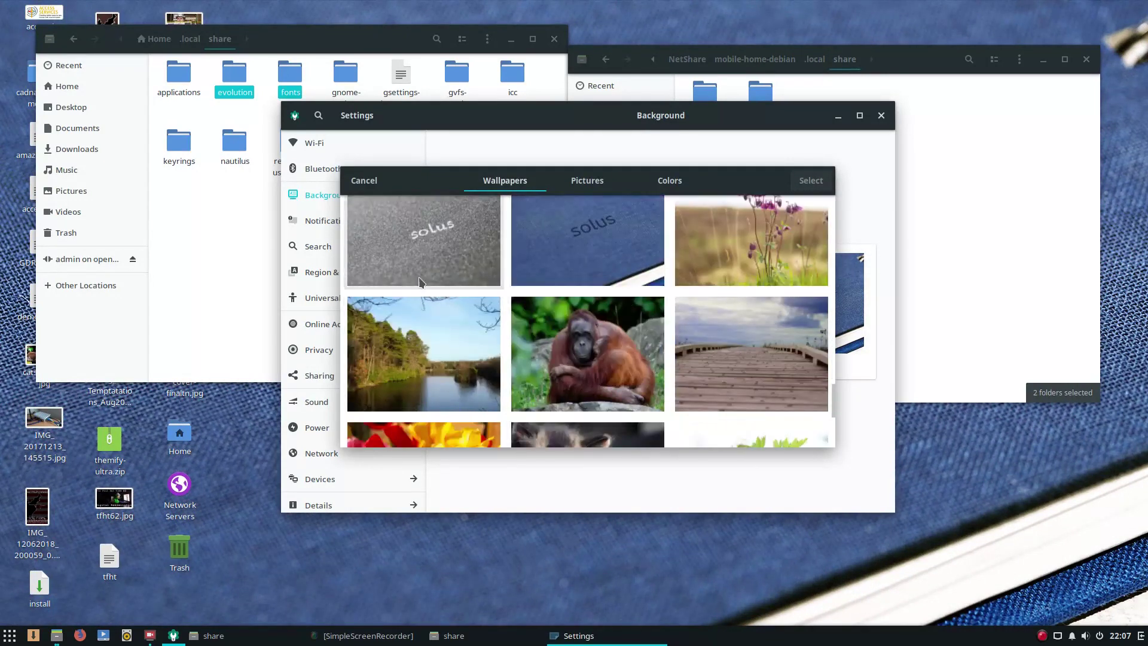
{"action": "scroll", "coordinate": [420, 282], "scroll_direction": "up", "scroll_amount": 1}
{"action": "left_click", "coordinate": [430, 257]}
{"action": "left_click", "coordinate": [807, 181]}
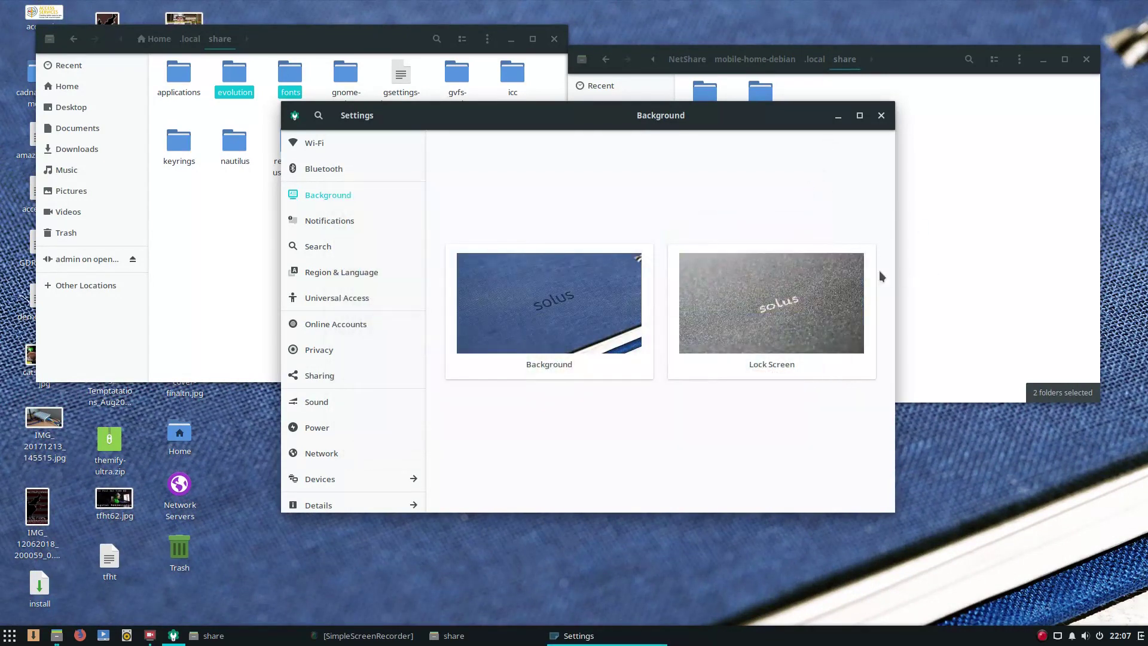
Browse the Notifications, Search, Region, Online Accounts, Privacy and Sharing panels.
{"action": "left_click", "coordinate": [332, 220]}
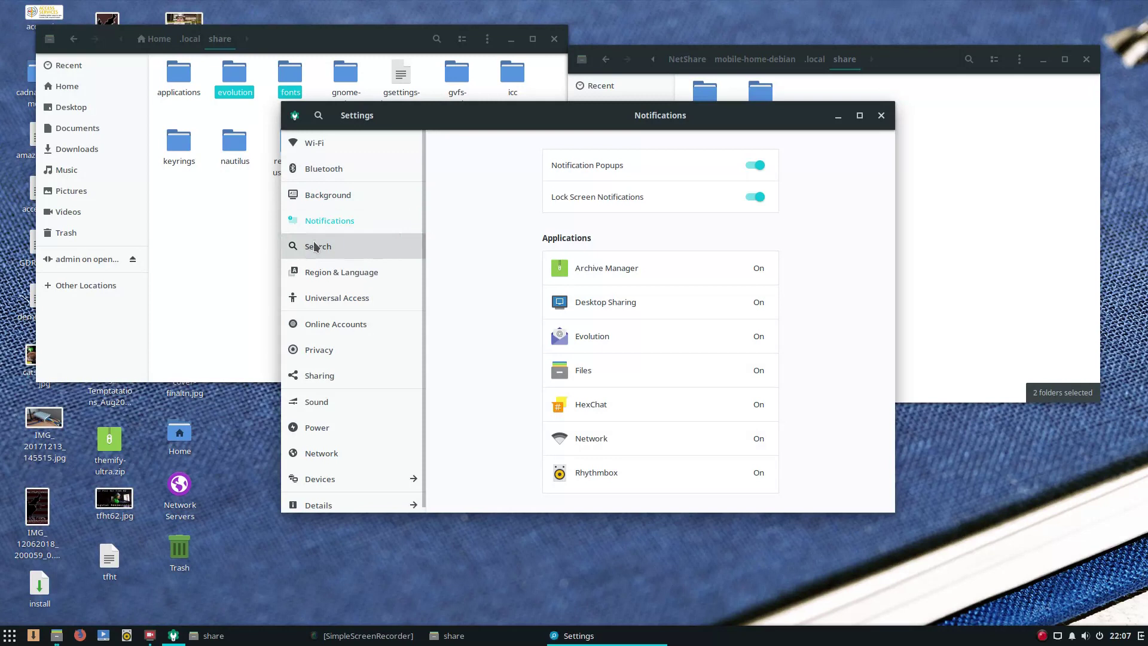
{"action": "left_click", "coordinate": [334, 245]}
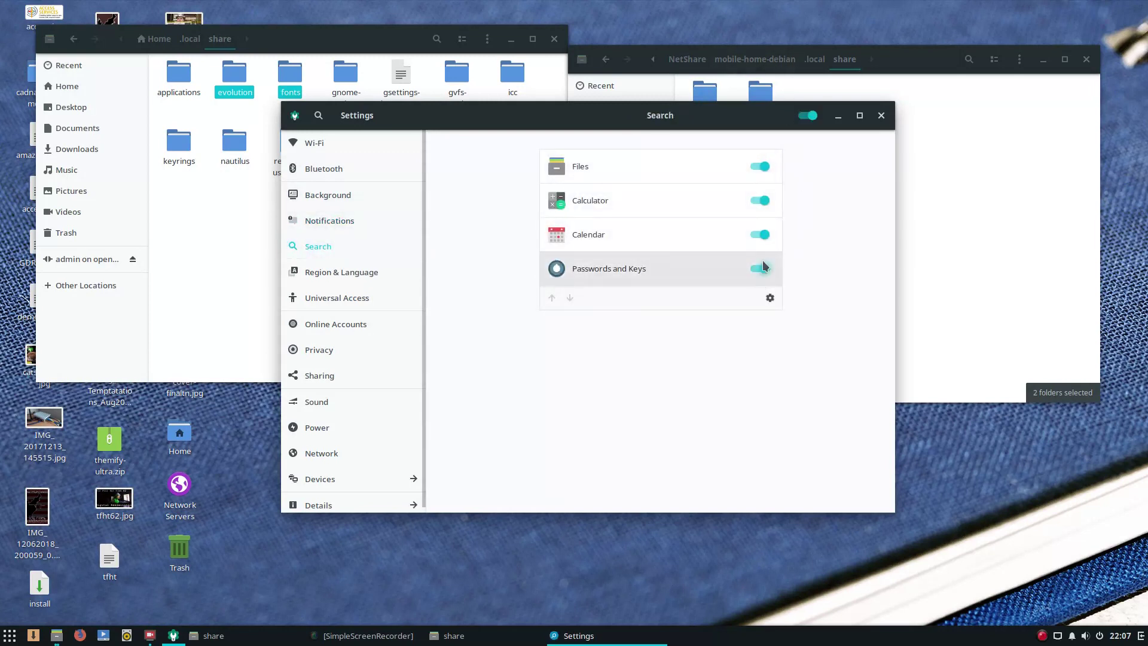
{"action": "left_click", "coordinate": [339, 272]}
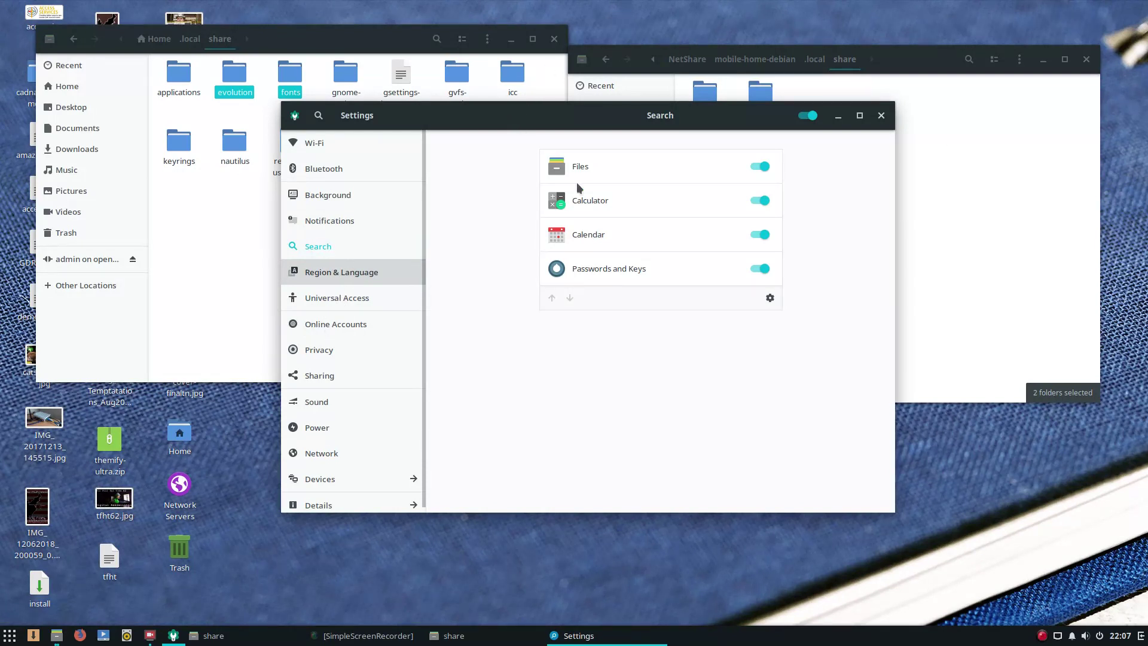
{"action": "left_click", "coordinate": [335, 324]}
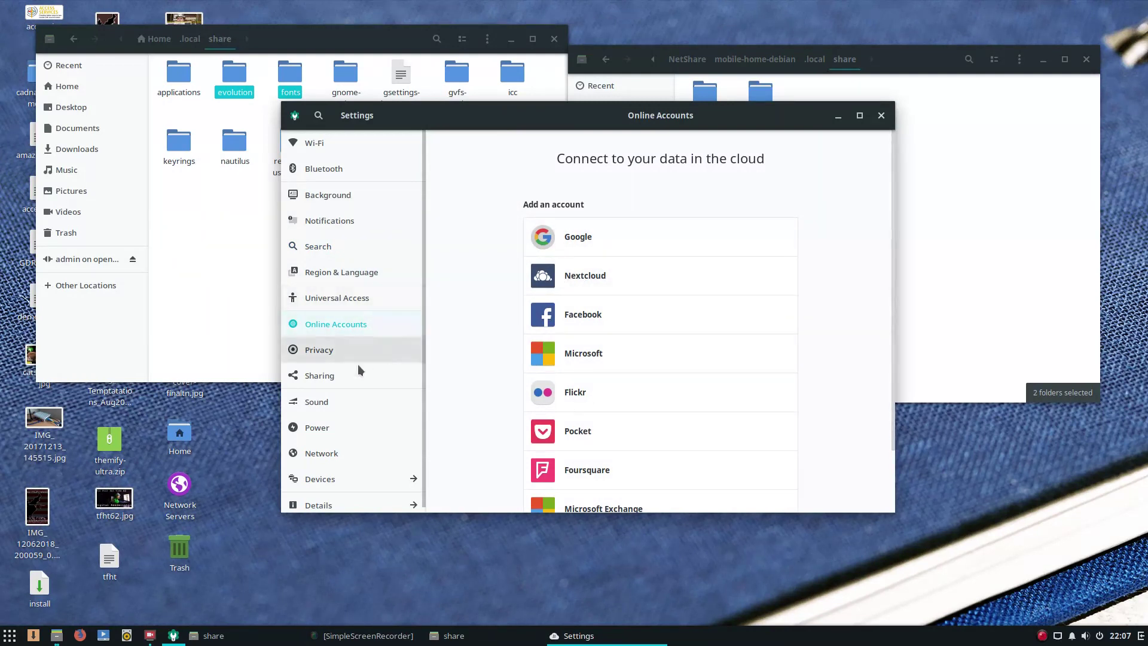
{"action": "left_click", "coordinate": [317, 349]}
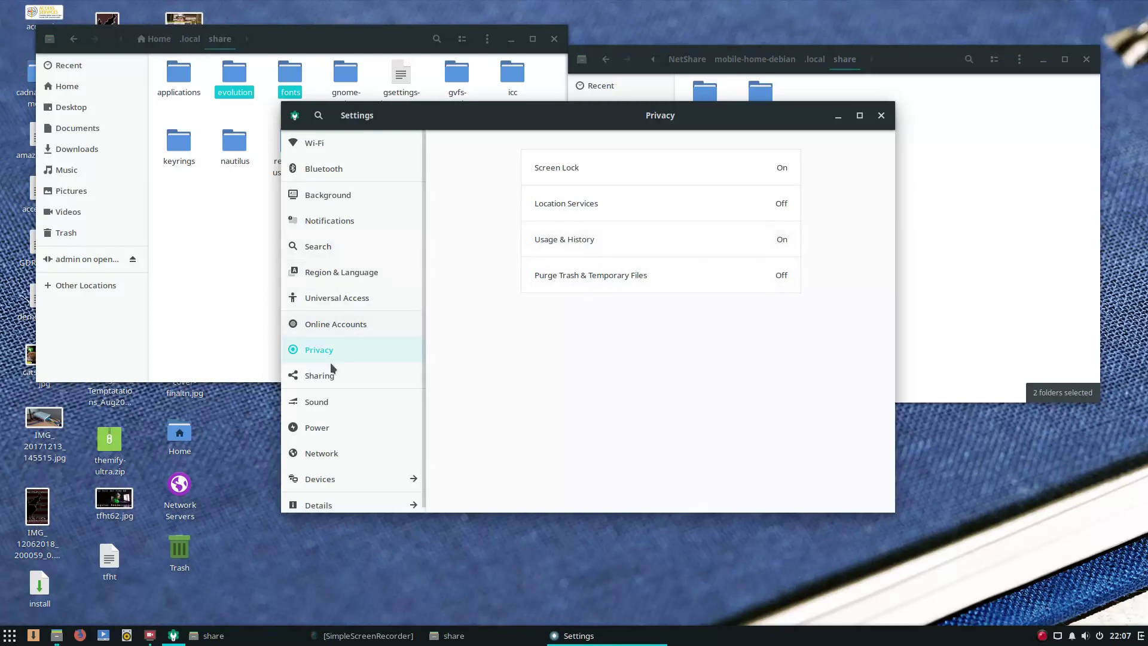
{"action": "left_click", "coordinate": [318, 375]}
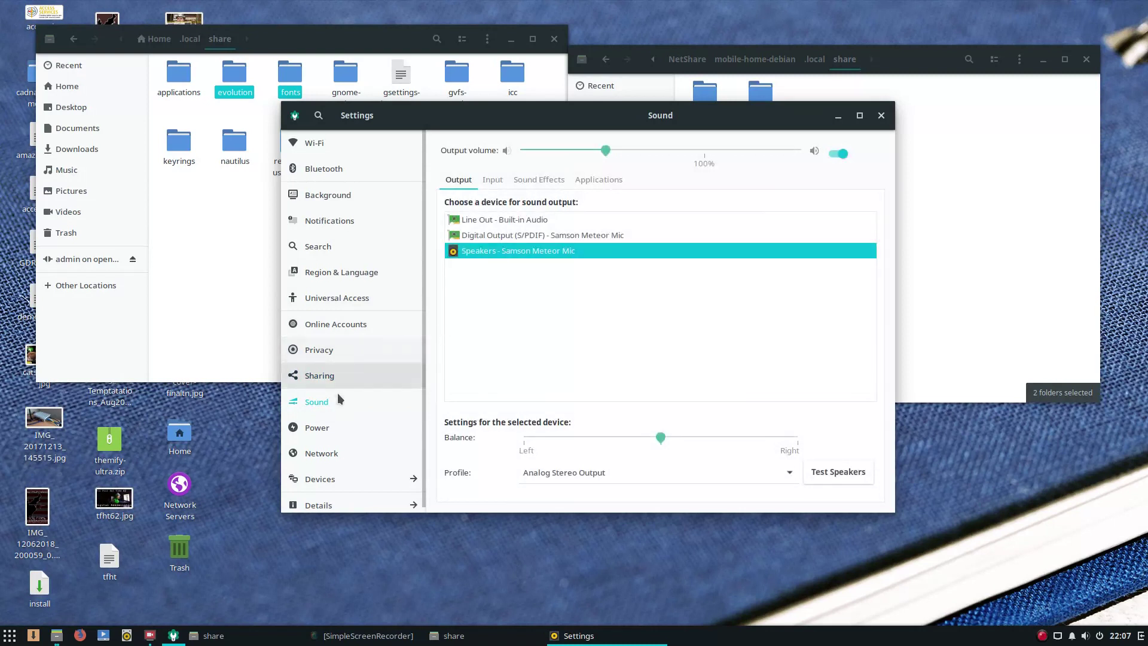
Check the Power, Network, Devices and Details panels, including the Solus 3.9999 About page.
{"action": "left_click", "coordinate": [341, 426]}
{"action": "left_click", "coordinate": [333, 454]}
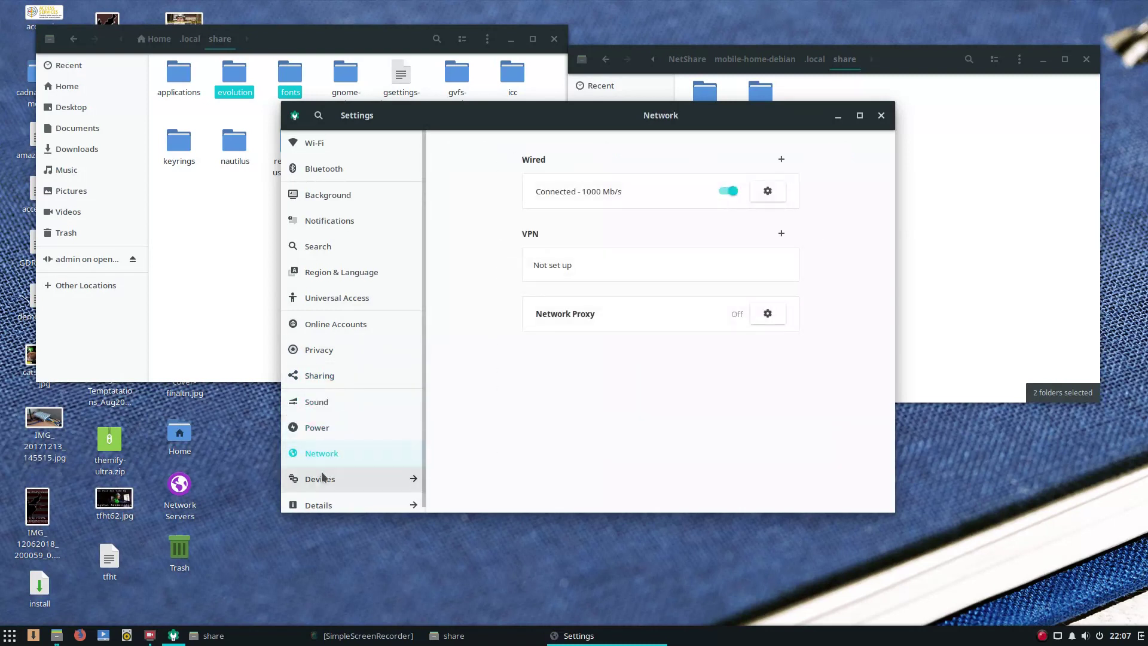
{"action": "left_click", "coordinate": [325, 479]}
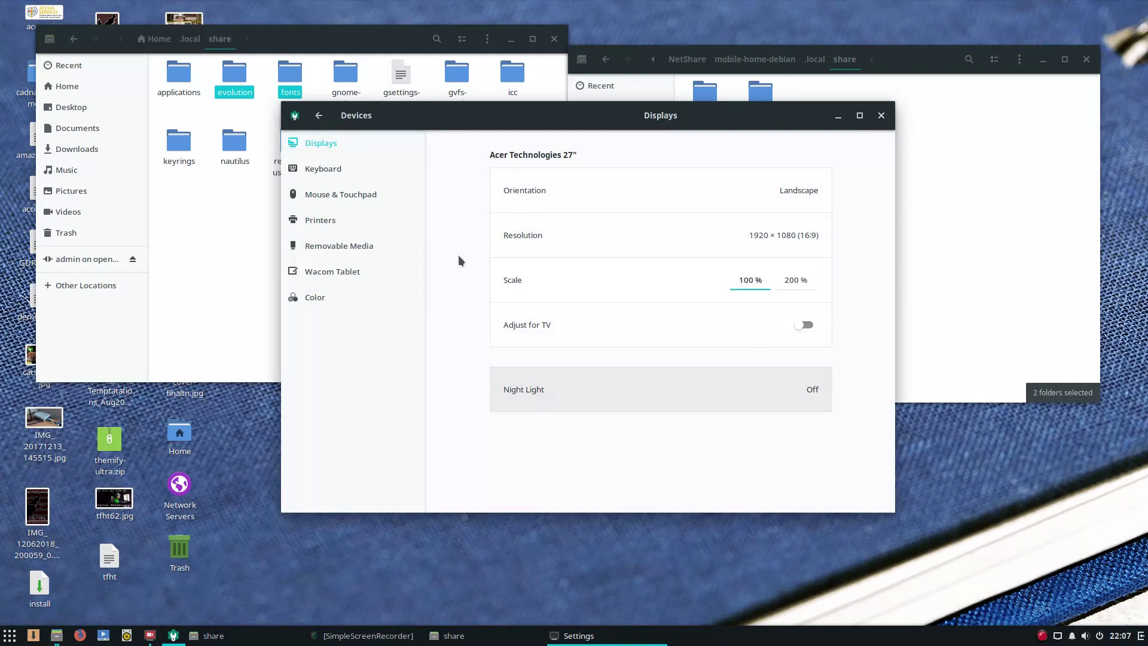
{"action": "left_click", "coordinate": [319, 118]}
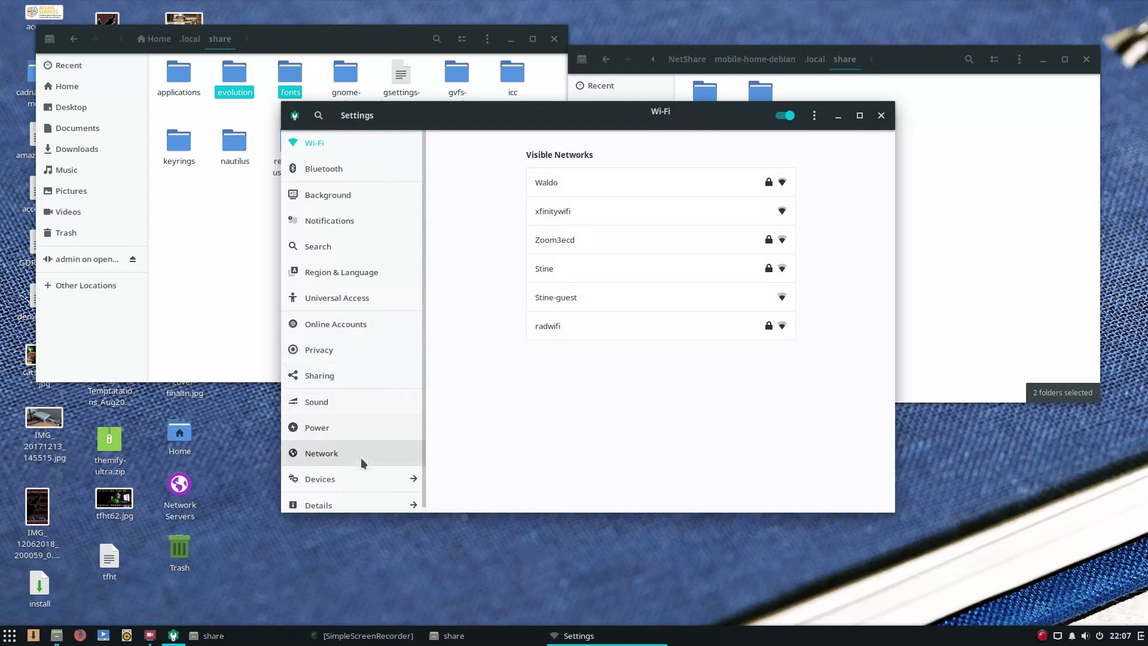
{"action": "left_click", "coordinate": [350, 500]}
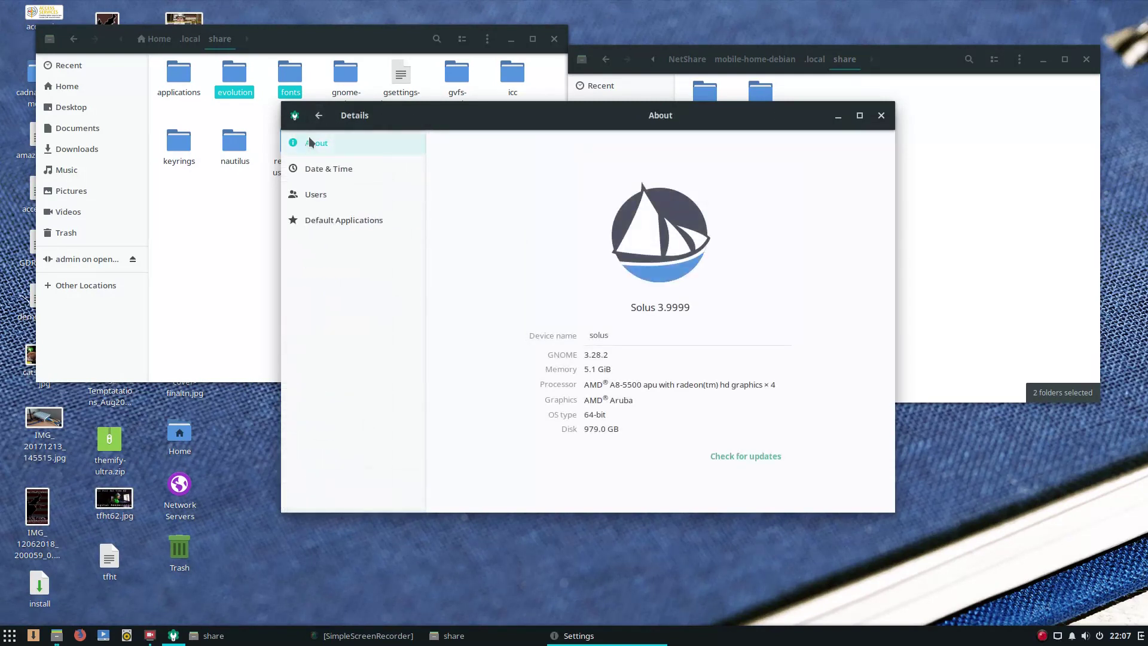
{"action": "left_click", "coordinate": [318, 117]}
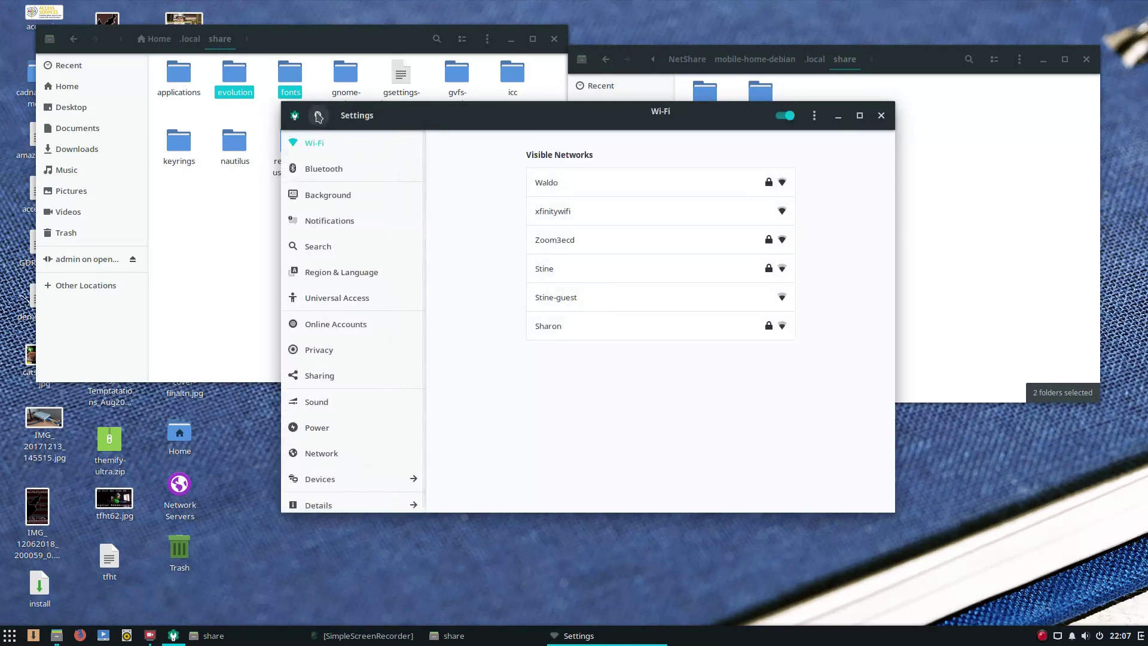
Close Settings and search Software Center for 'chrom'.
{"action": "left_click", "coordinate": [881, 116]}
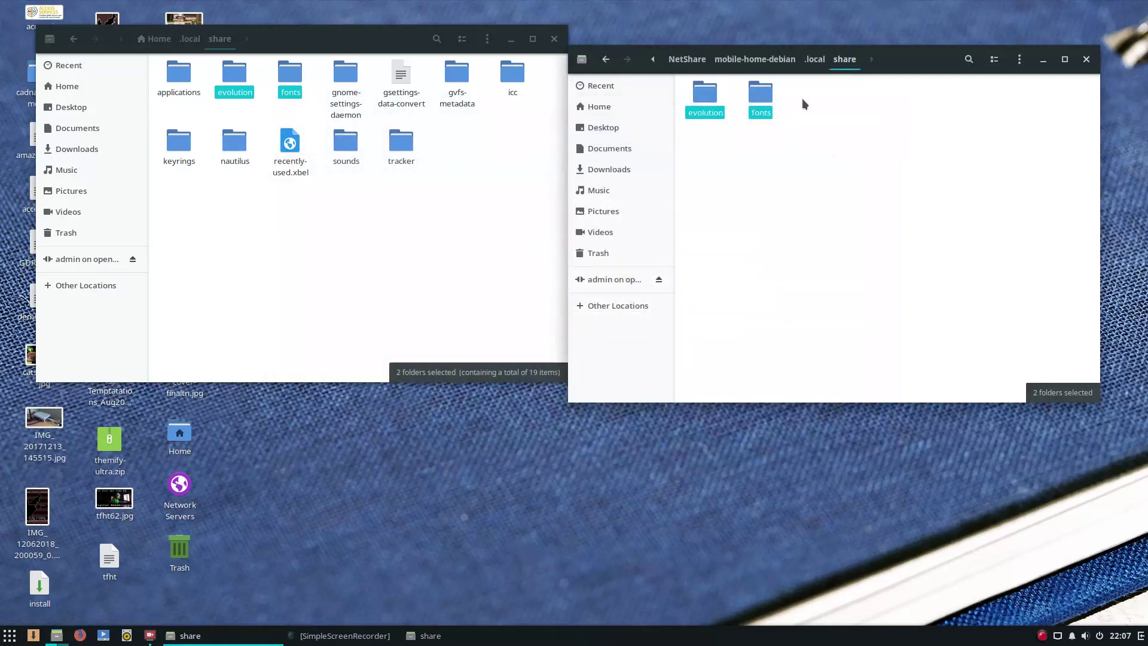
{"action": "left_click_drag", "start_coordinate": [912, 64], "coordinate": [941, 112]}
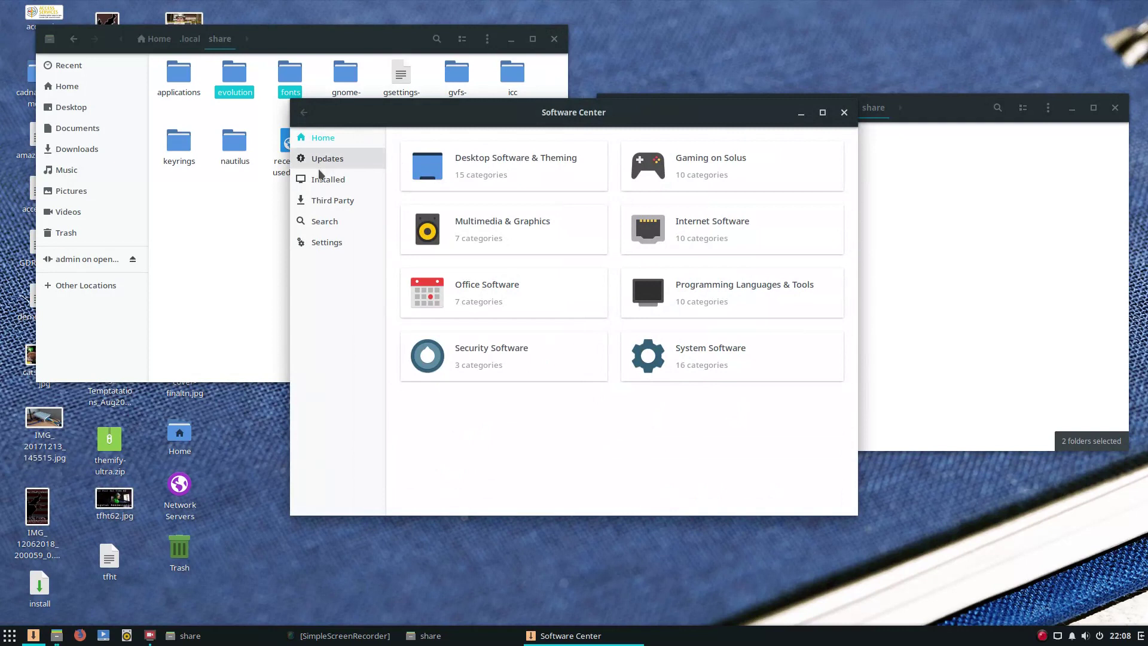
{"action": "left_click", "coordinate": [324, 222]}
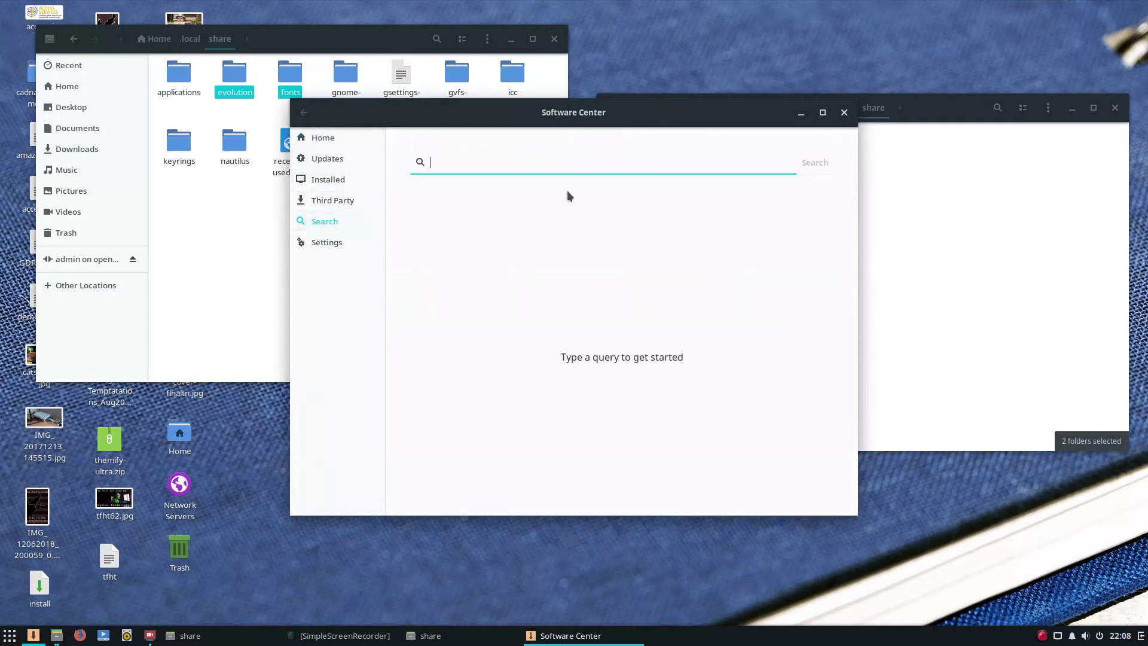
{"action": "type", "text": "chrom"}
{"action": "key", "text": "Return"}
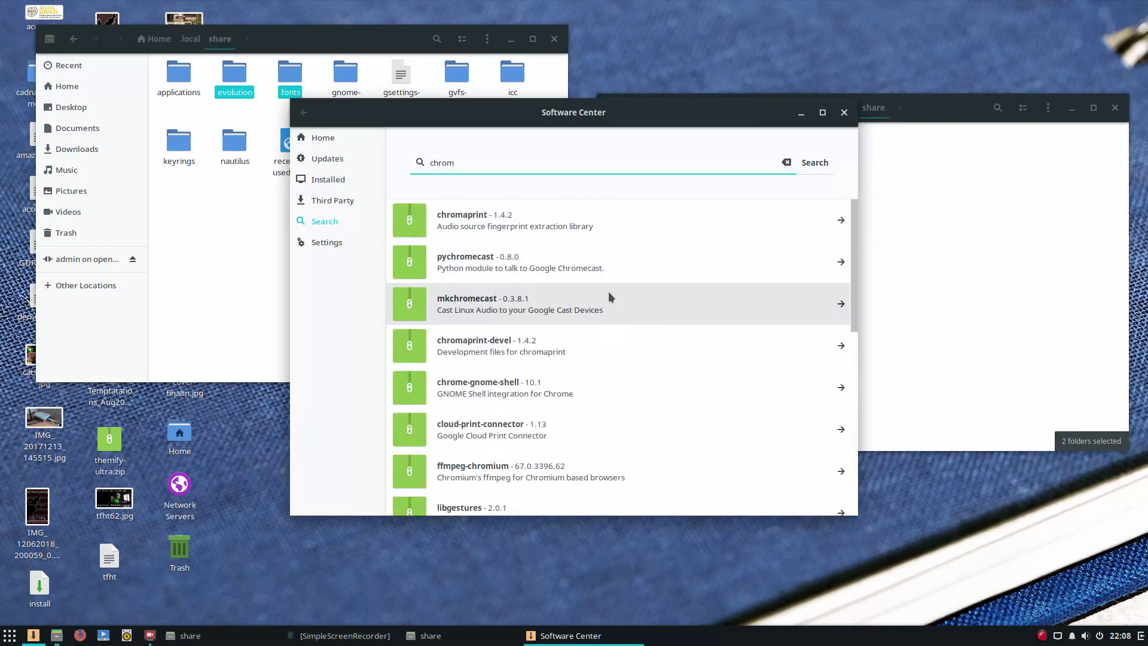
Refine the search to chromium-browser, find no match, and clear the search text.
{"action": "scroll", "coordinate": [611, 301], "scroll_direction": "down", "scroll_amount": 5}
{"action": "scroll", "coordinate": [611, 303], "scroll_direction": "down", "scroll_amount": 2}
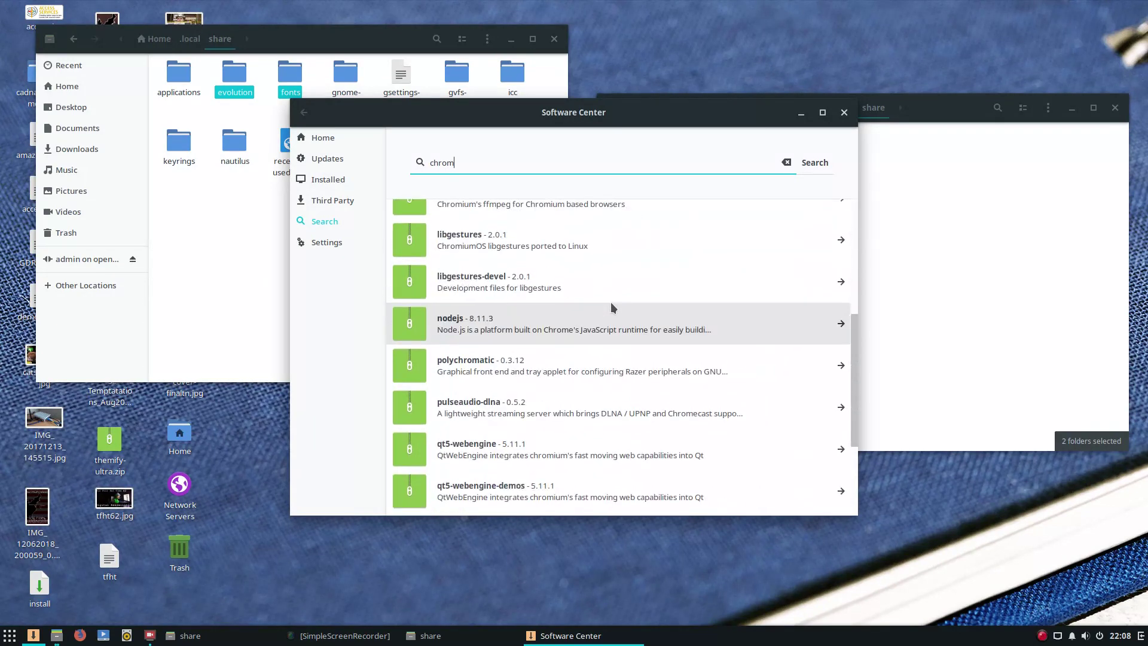
{"action": "scroll", "coordinate": [611, 303], "scroll_direction": "up", "scroll_amount": 2}
{"action": "type", "text": "iu"}
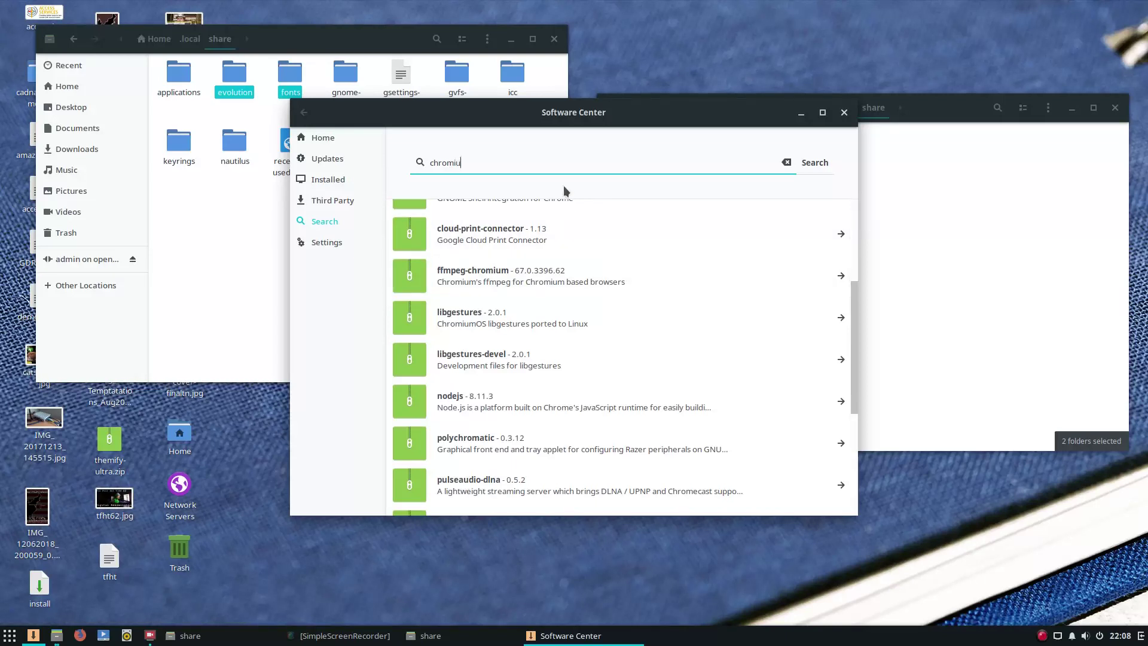
{"action": "type", "text": "m-browser"}
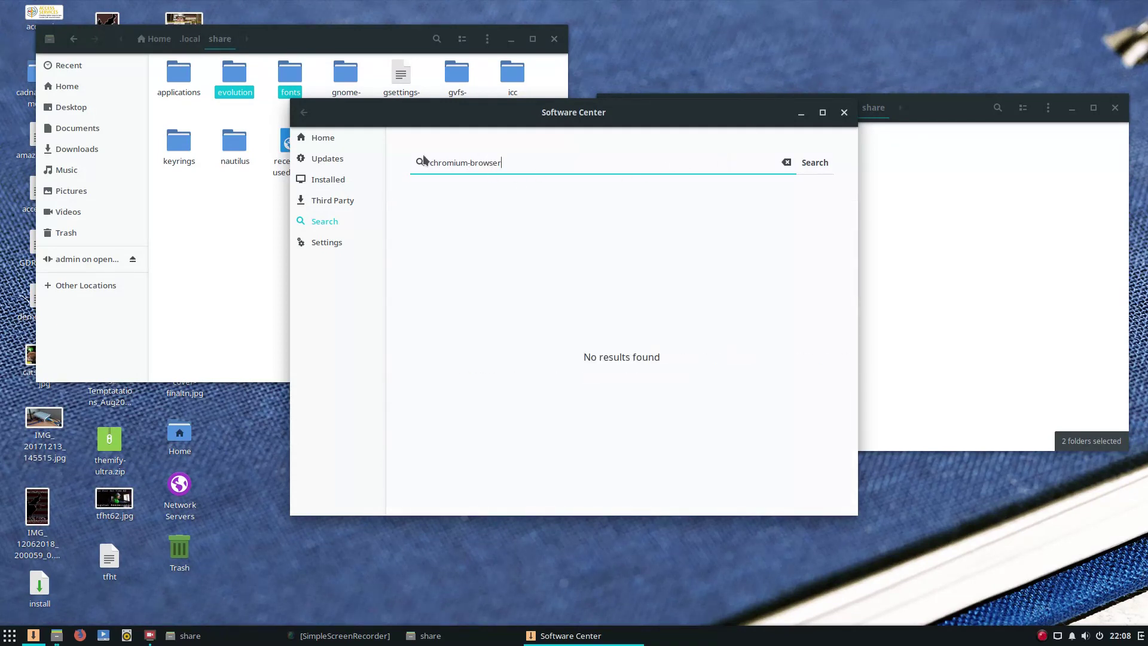
{"action": "left_click_drag", "start_coordinate": [506, 161], "coordinate": [407, 146]}
{"action": "key", "text": "BackSpace"}
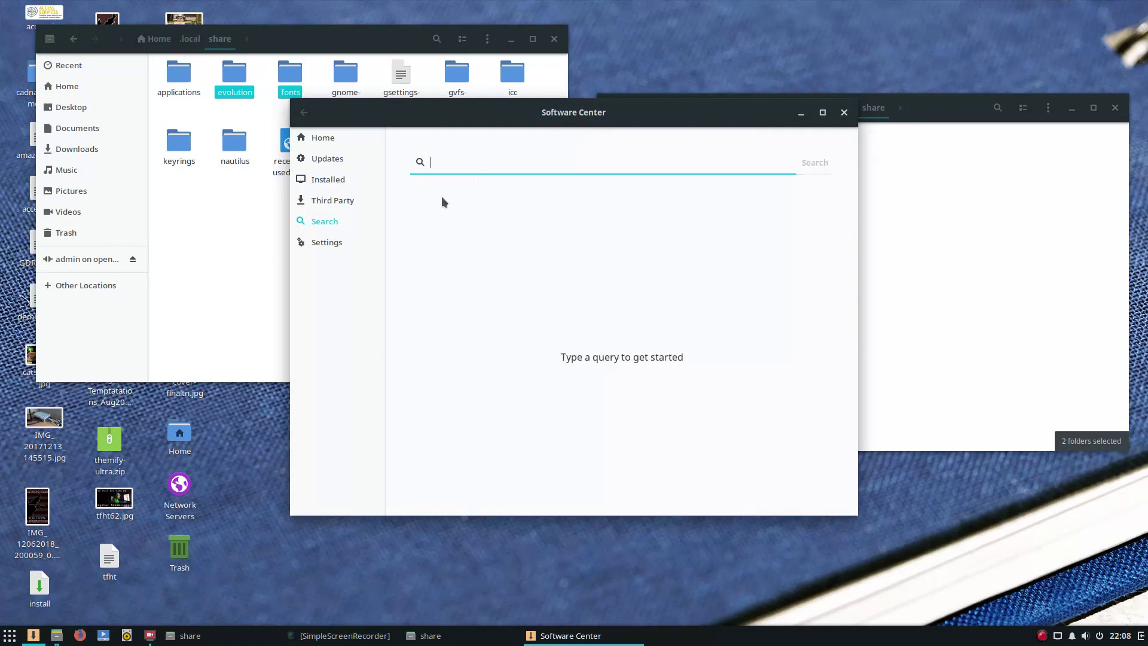
{"action": "left_click", "coordinate": [341, 202]}
Install Skype from the Third Party list, authenticating with the account password.
{"action": "scroll", "coordinate": [555, 180], "scroll_direction": "down", "scroll_amount": 2}
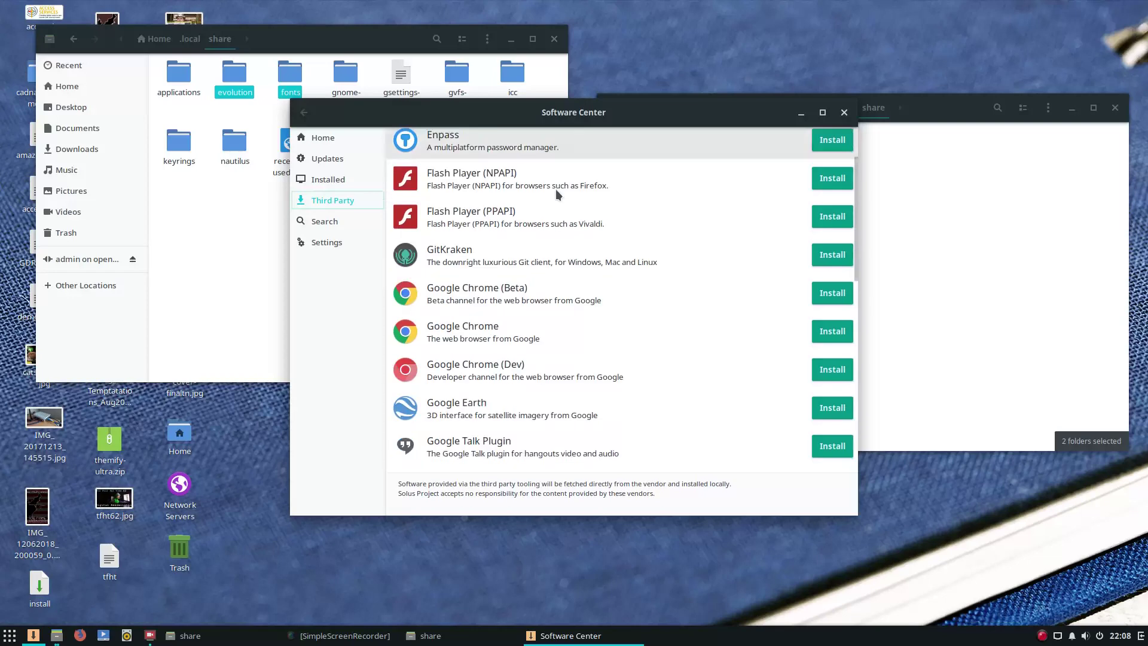
{"action": "scroll", "coordinate": [555, 192], "scroll_direction": "down", "scroll_amount": 2}
{"action": "scroll", "coordinate": [541, 257], "scroll_direction": "down", "scroll_amount": 3}
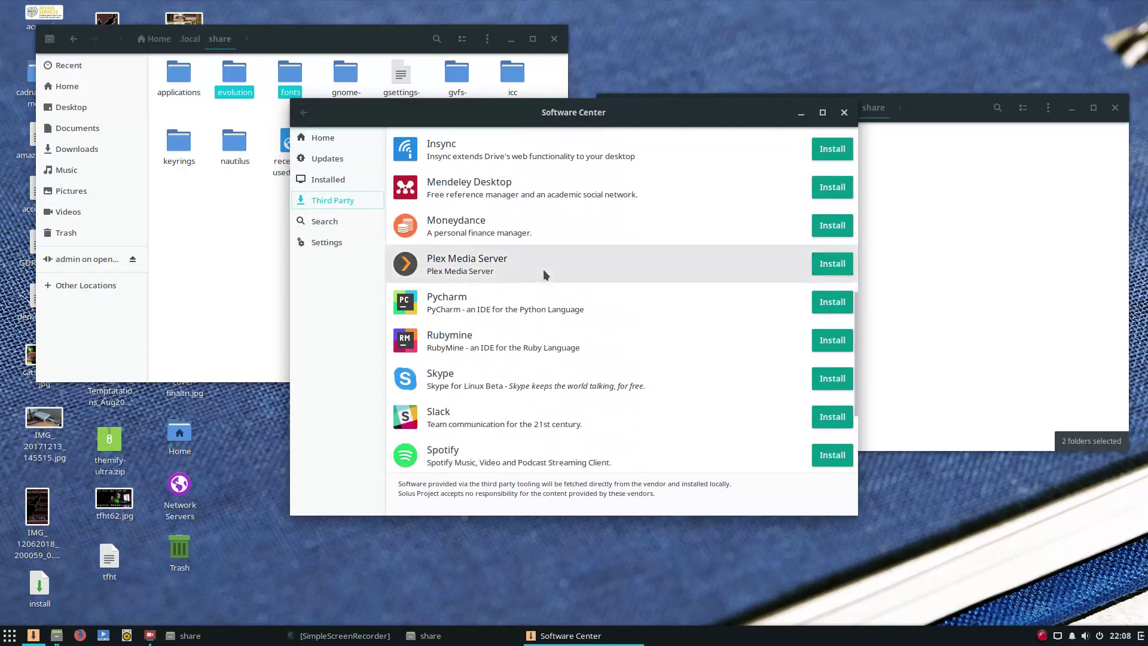
{"action": "scroll", "coordinate": [545, 271], "scroll_direction": "down", "scroll_amount": 3}
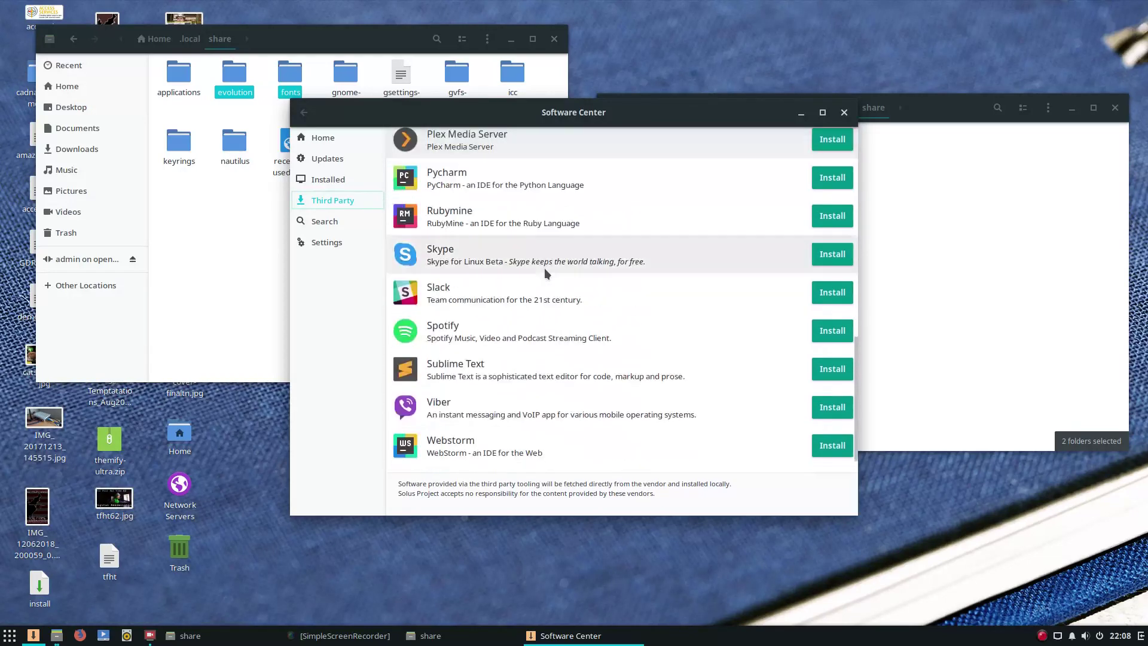
{"action": "left_click", "coordinate": [827, 258]}
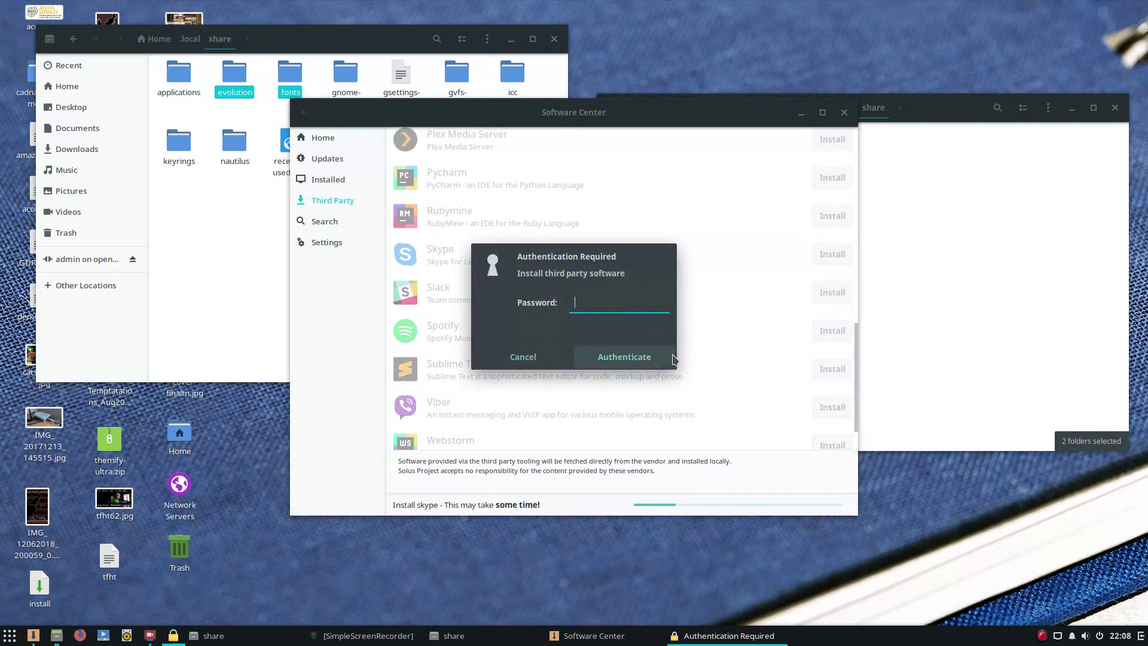
{"action": "type", "text": "••••"}
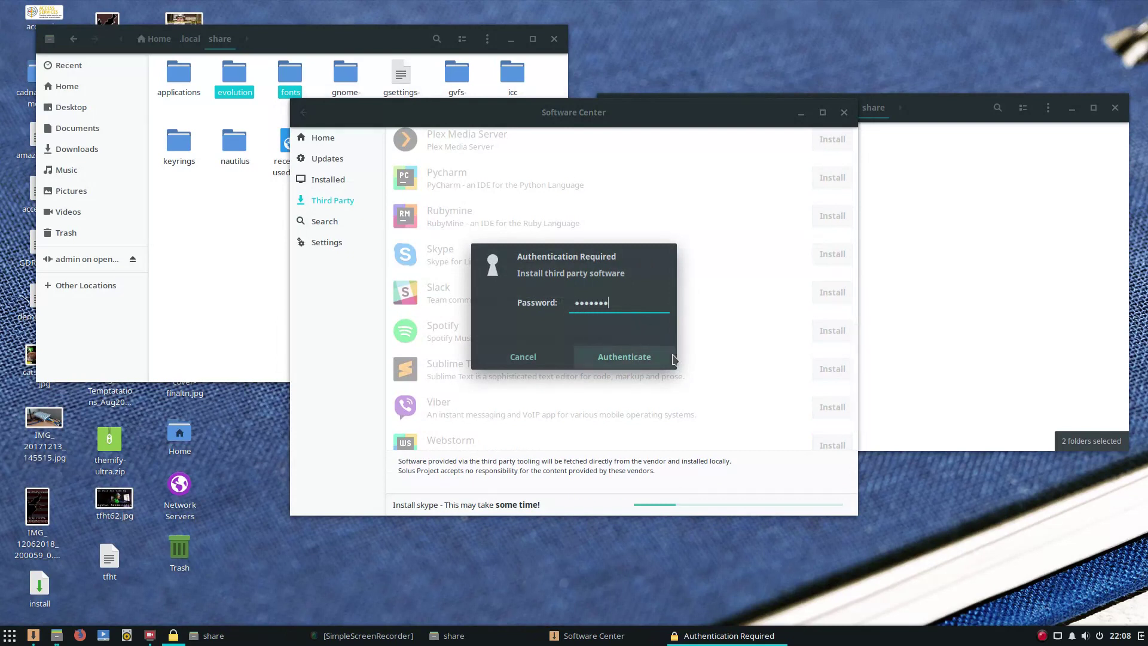
{"action": "type", "text": "•••••"}
{"action": "left_click", "coordinate": [672, 357]}
{"action": "scroll", "coordinate": [589, 246], "scroll_direction": "down", "scroll_amount": 1}
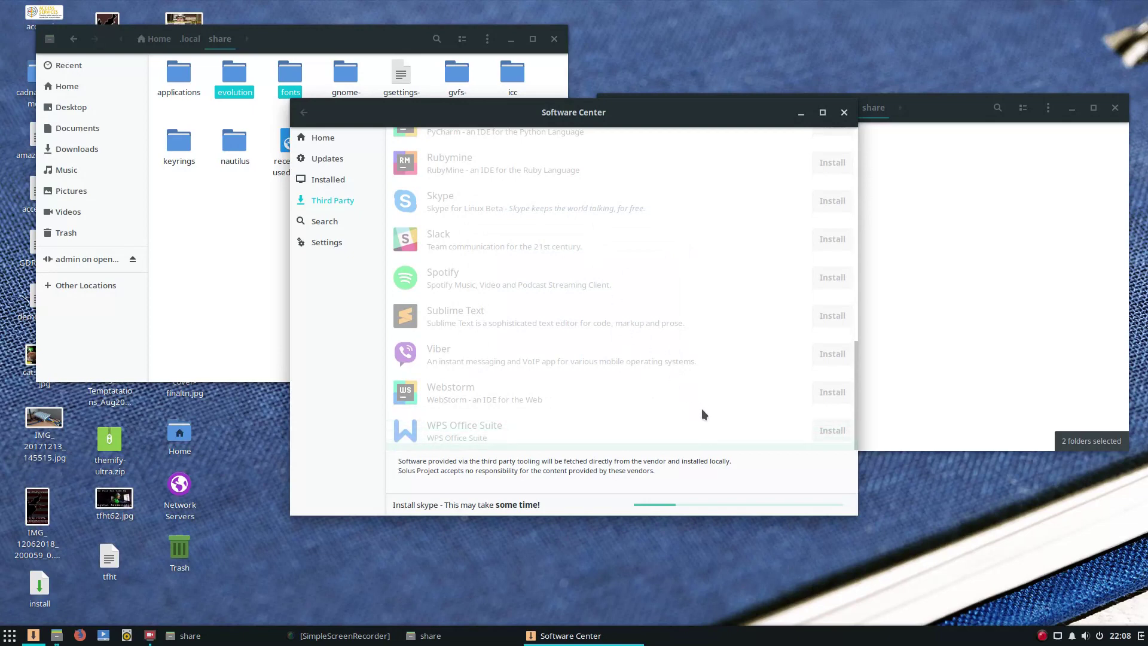
{"action": "scroll", "coordinate": [672, 420], "scroll_direction": "up", "scroll_amount": 3}
{"action": "scroll", "coordinate": [672, 418], "scroll_direction": "up", "scroll_amount": 8}
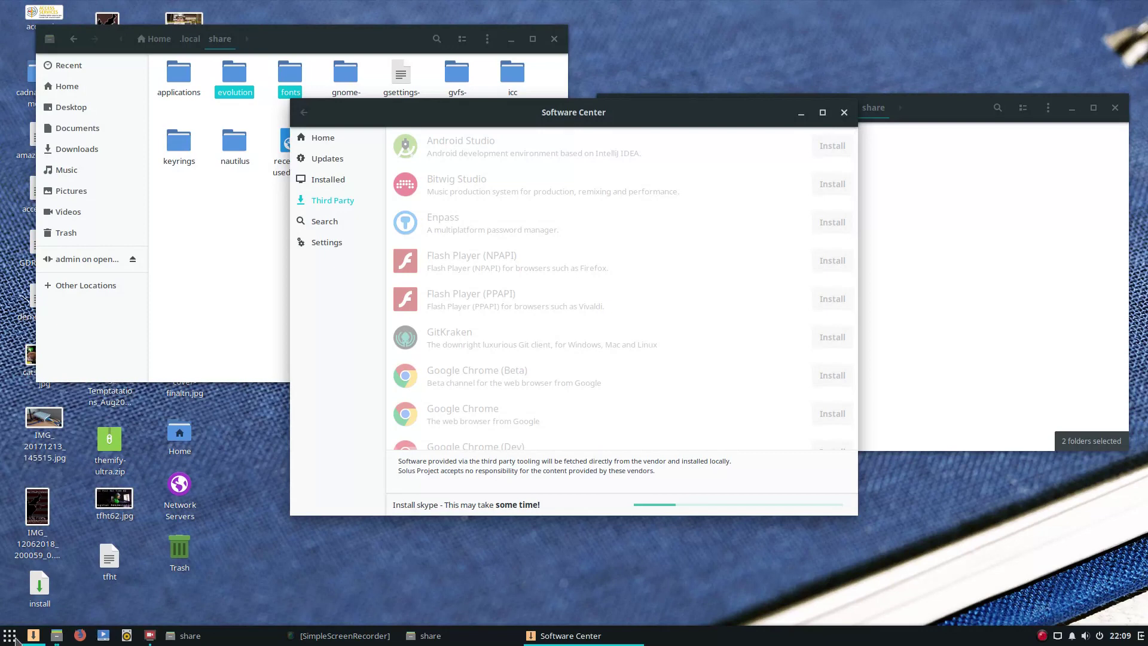
Launch Terminal via 'term' and type sudo snap install chromium-browser without running it.
{"action": "left_click", "coordinate": [9, 634]}
{"action": "type", "text": "term"}
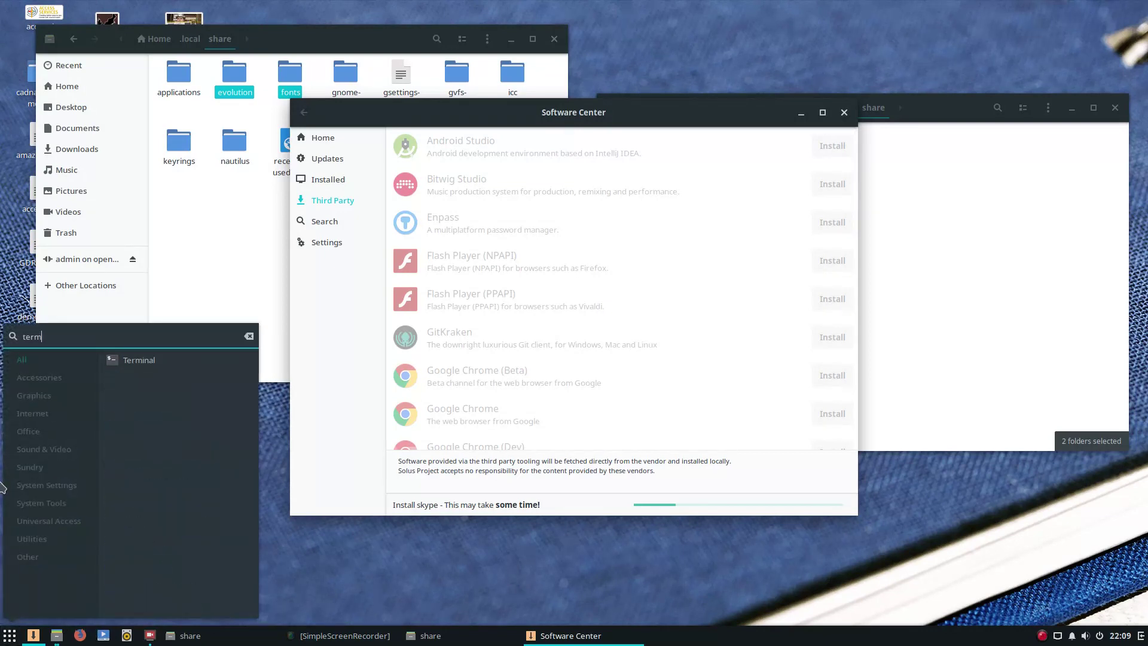
{"action": "left_click", "coordinate": [119, 351]}
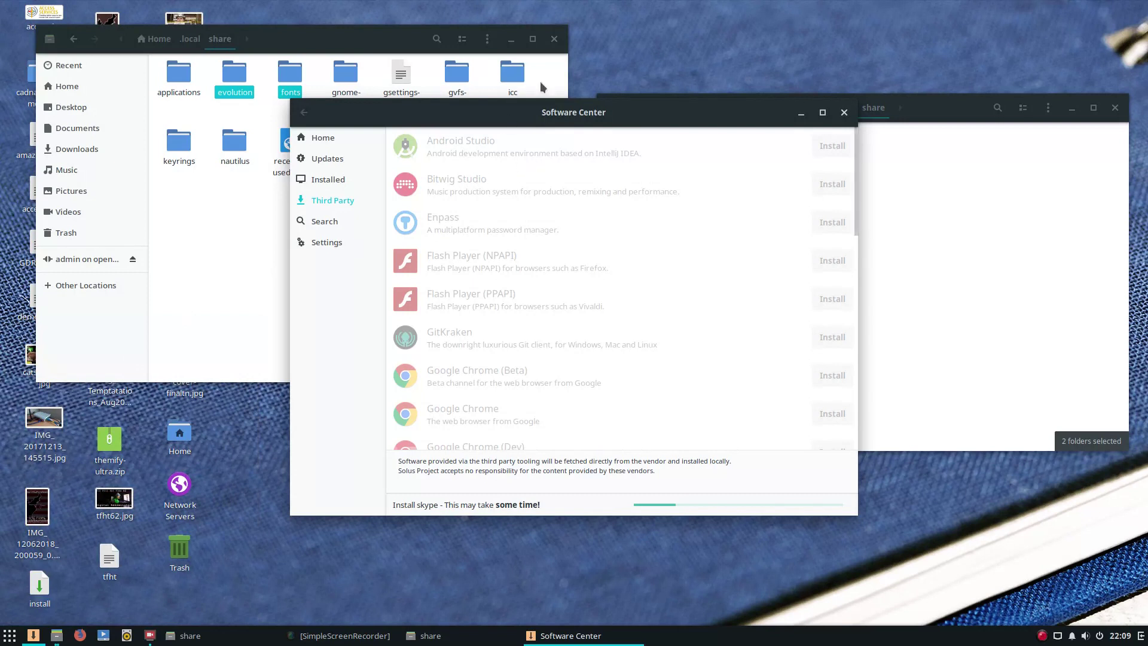
{"action": "left_click_drag", "start_coordinate": [614, 111], "coordinate": [834, 76]}
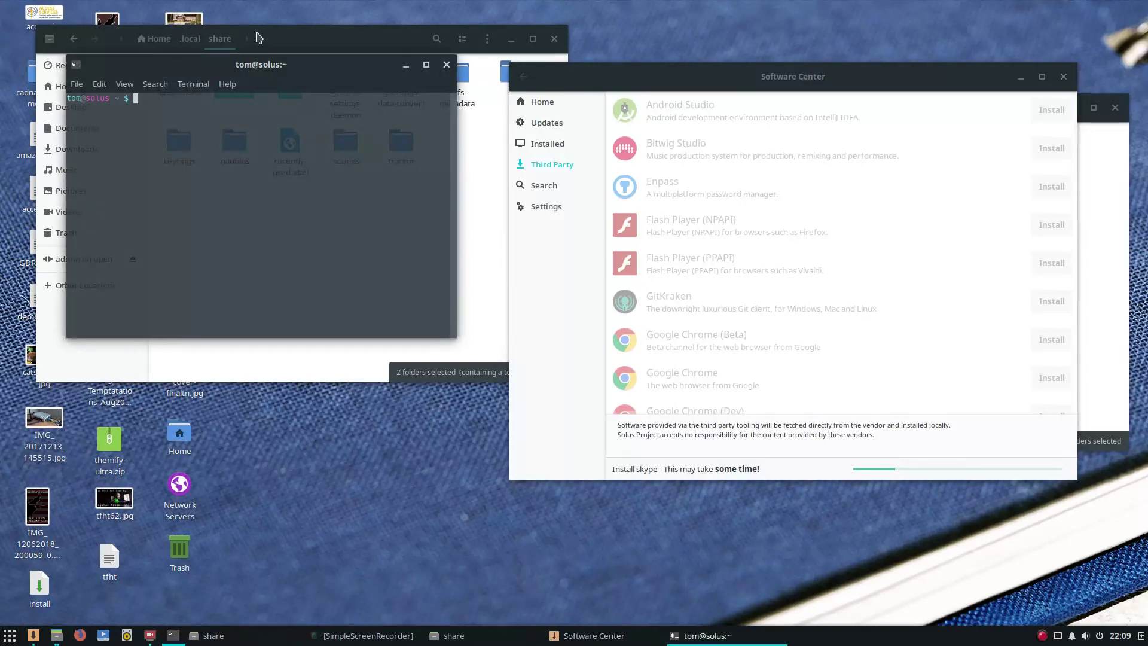
{"action": "left_click_drag", "start_coordinate": [254, 63], "coordinate": [303, 166]}
{"action": "type", "text": "su"}
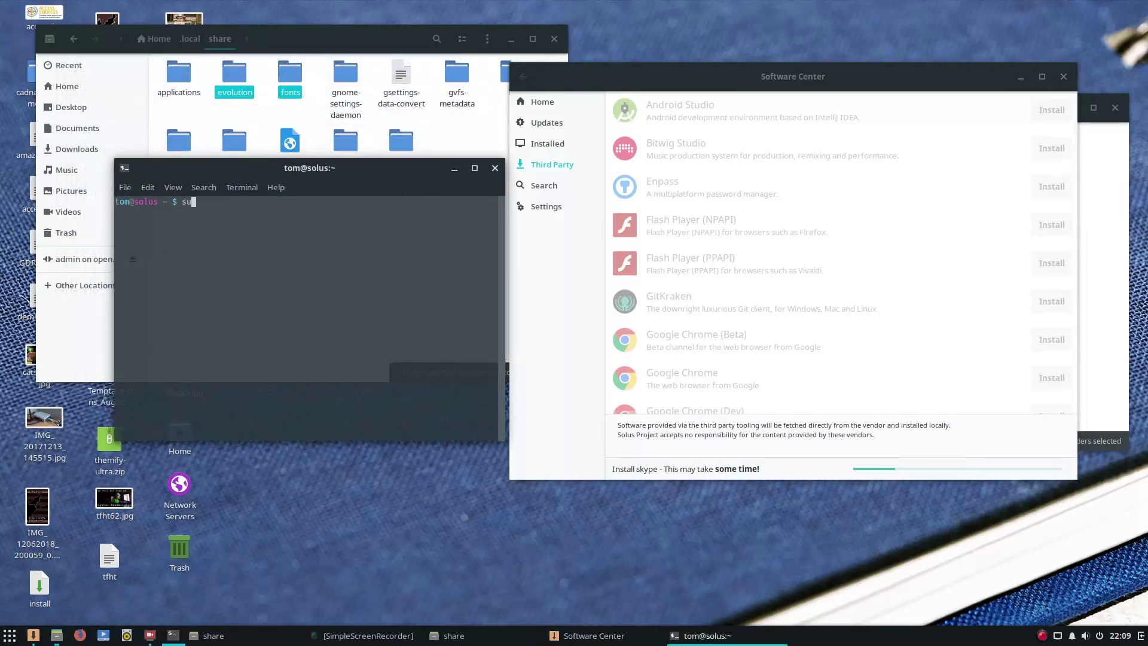
{"action": "type", "text": "do snap install chromium-browser"}
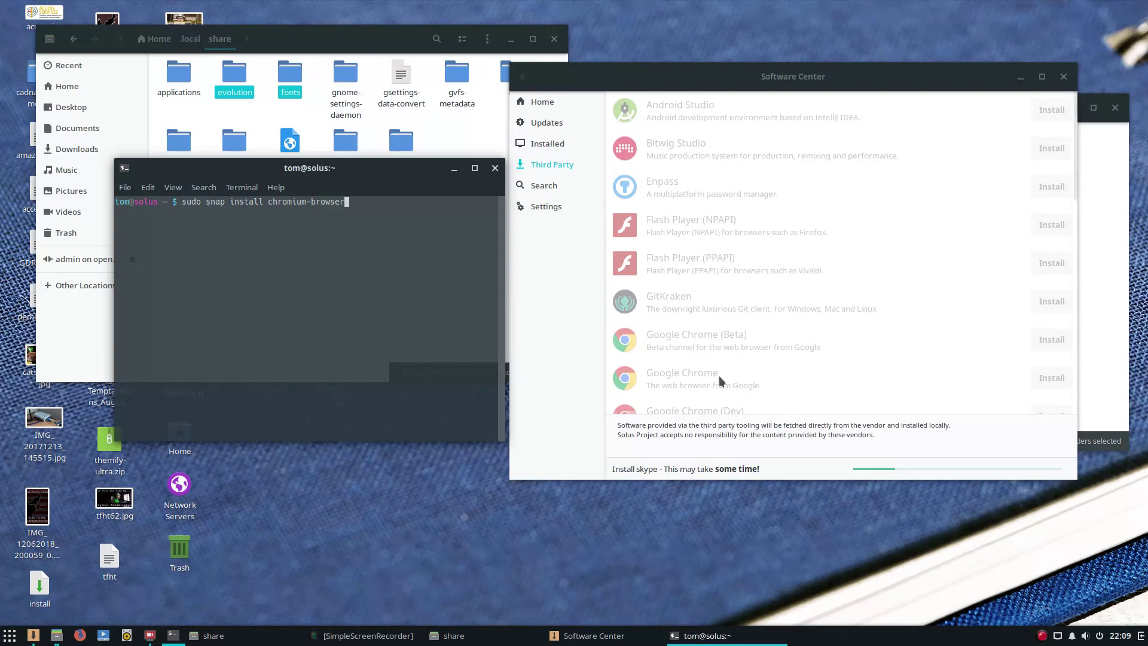
{"action": "left_click", "coordinate": [828, 77]}
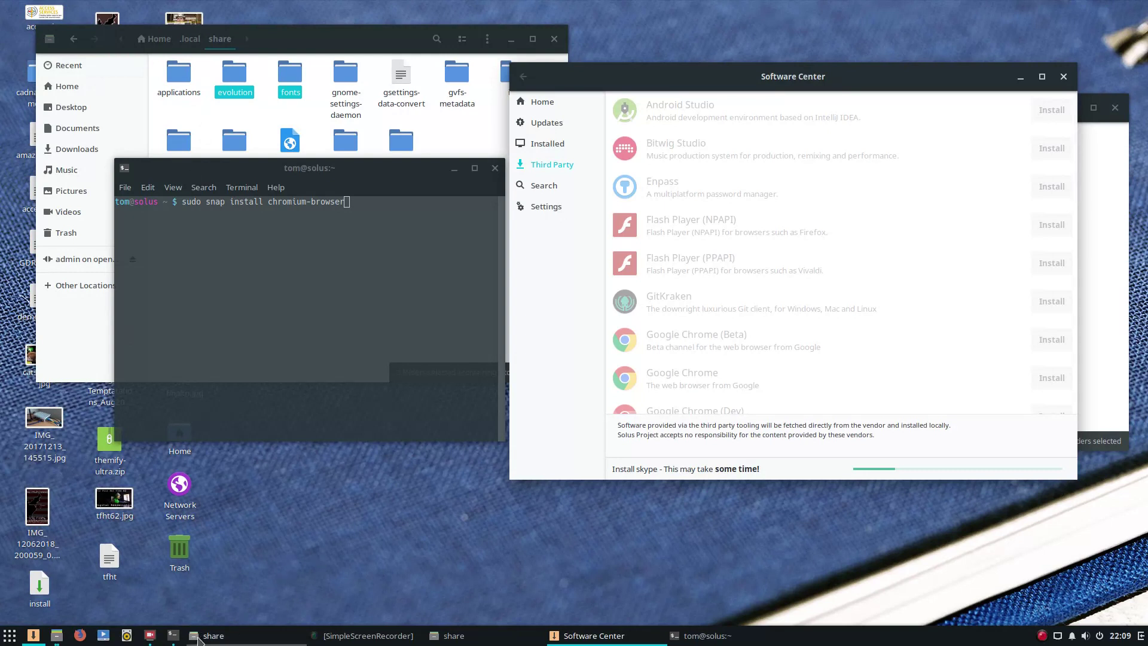
Unpin two unwanted launchers from the panel.
{"action": "right_click", "coordinate": [125, 637]}
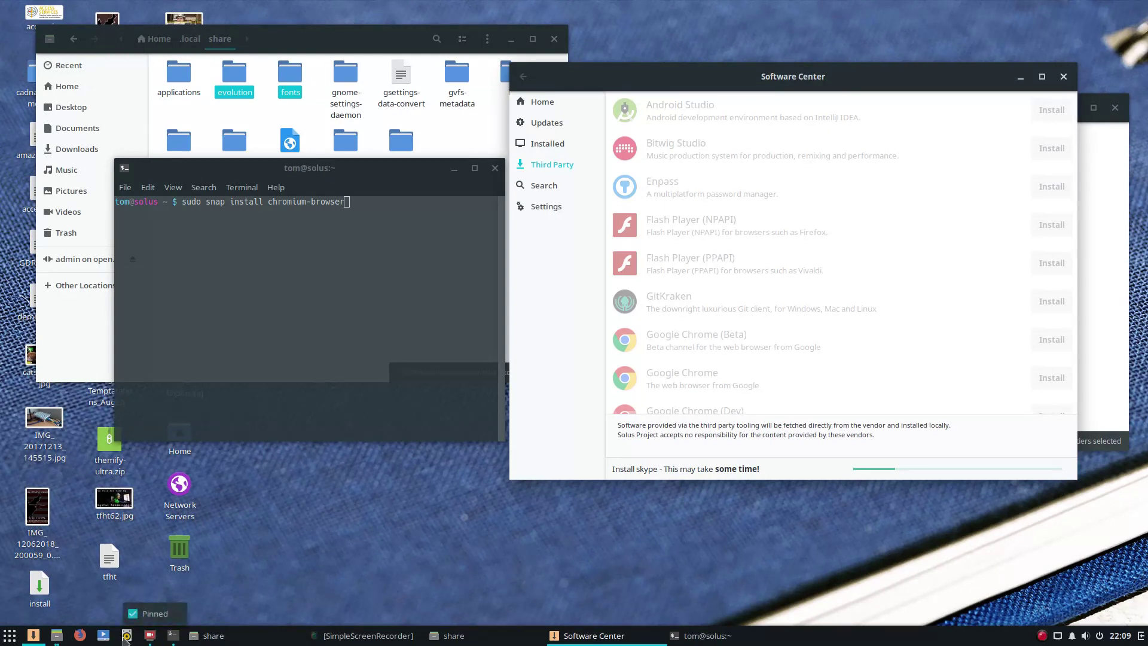
{"action": "left_click", "coordinate": [143, 613]}
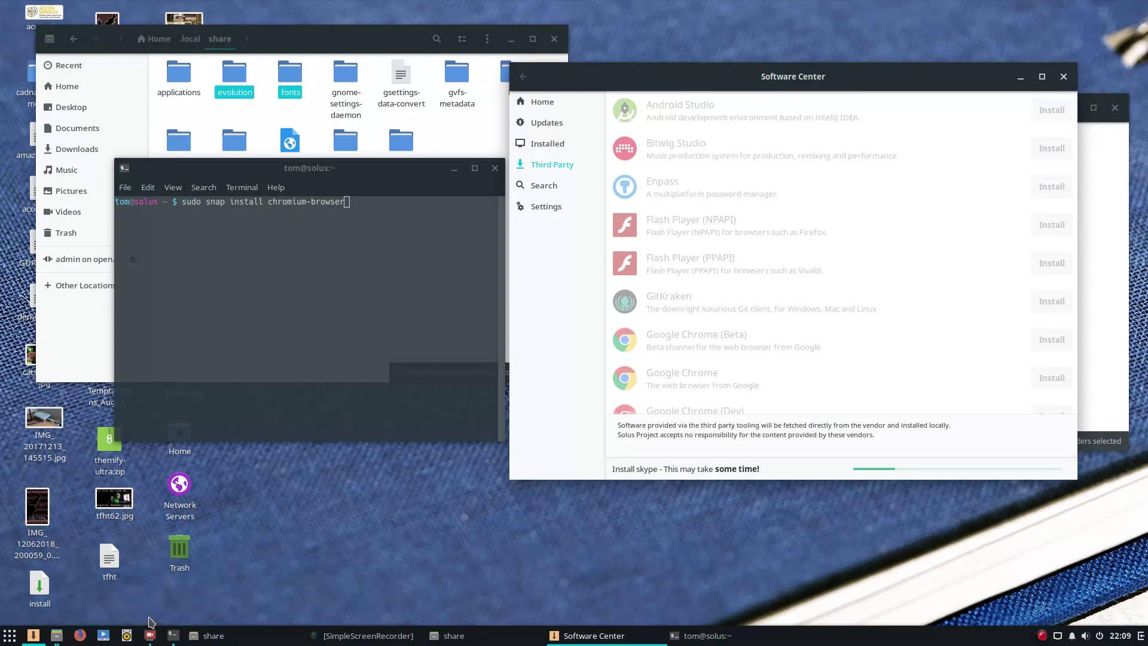
{"action": "right_click", "coordinate": [105, 637]}
{"action": "left_click", "coordinate": [120, 615]}
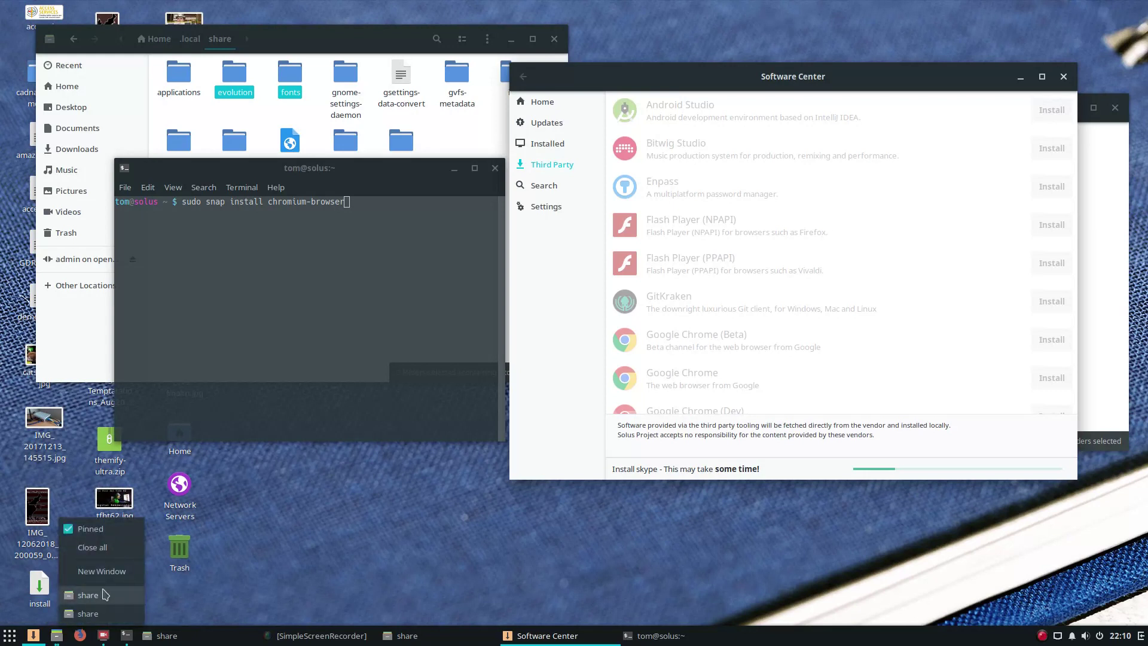
Pin Evolution Mail and Calendar and Thunderbird to the panel.
{"action": "left_click", "coordinate": [10, 635]}
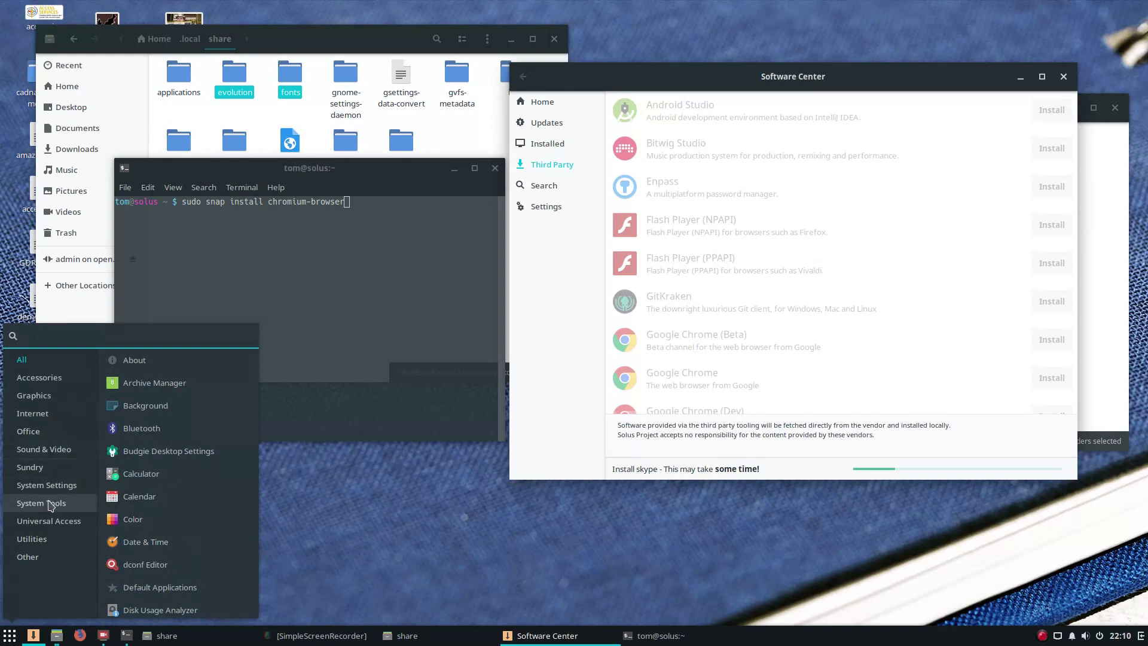
{"action": "left_click", "coordinate": [33, 431]}
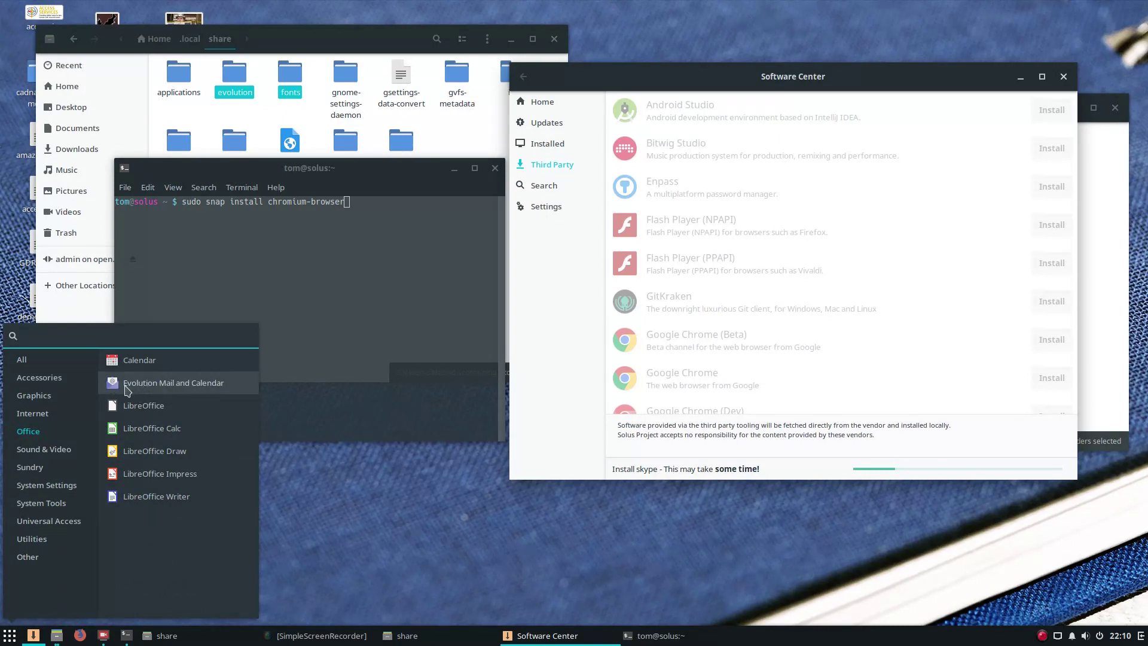
{"action": "left_click_drag", "start_coordinate": [146, 392], "coordinate": [98, 640]}
{"action": "left_click", "coordinate": [10, 634]}
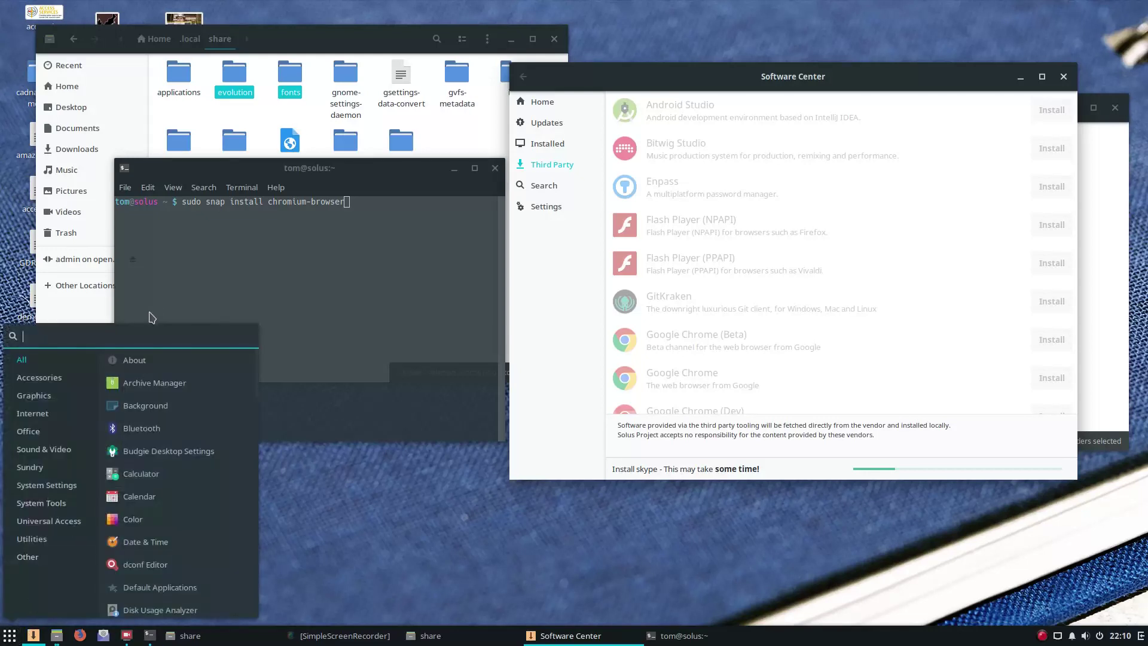
{"action": "left_click", "coordinate": [36, 430]}
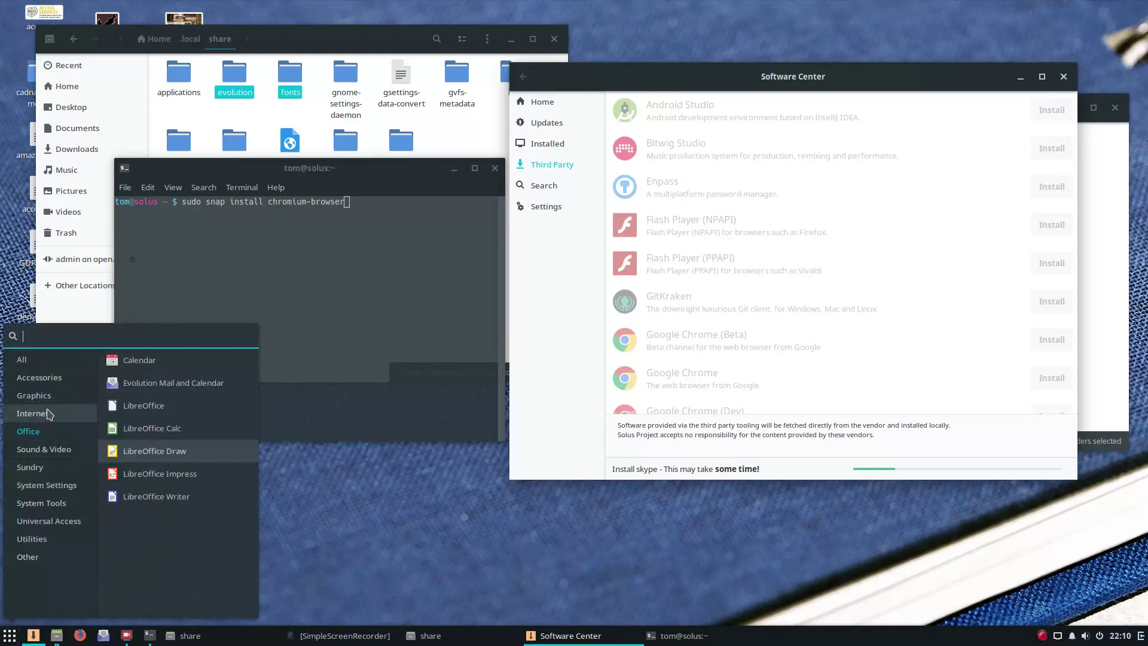
{"action": "left_click", "coordinate": [49, 413]}
{"action": "left_click_drag", "start_coordinate": [113, 406], "coordinate": [101, 636]}
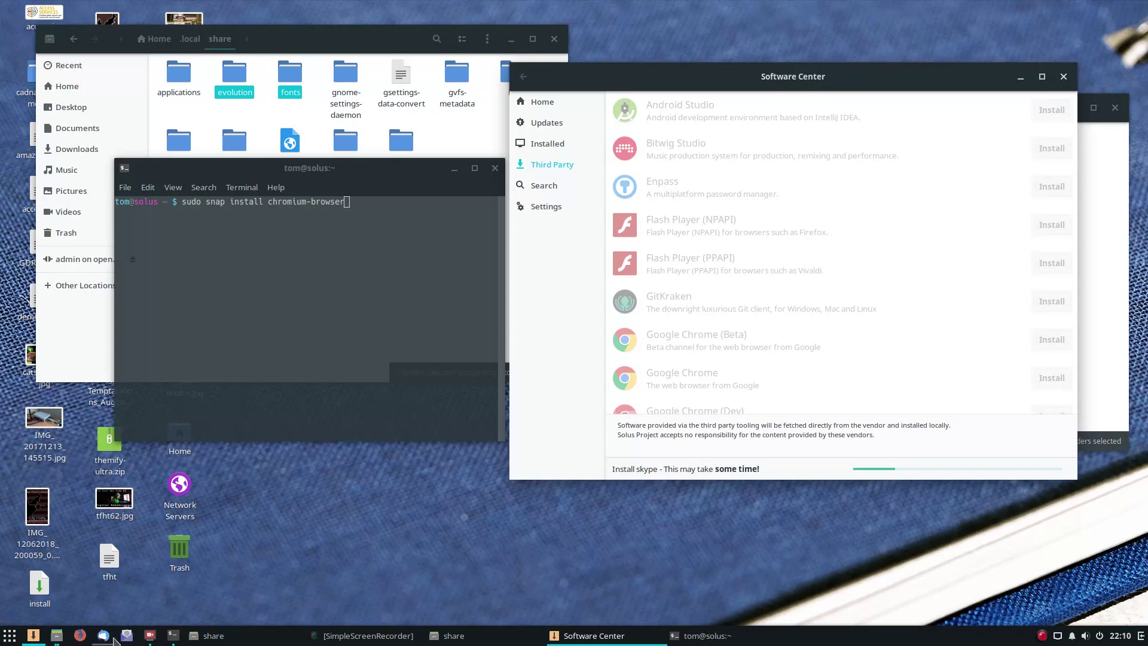
Pin GIMP and Kodi to the panel and close the Software Center.
{"action": "left_click", "coordinate": [9, 635]}
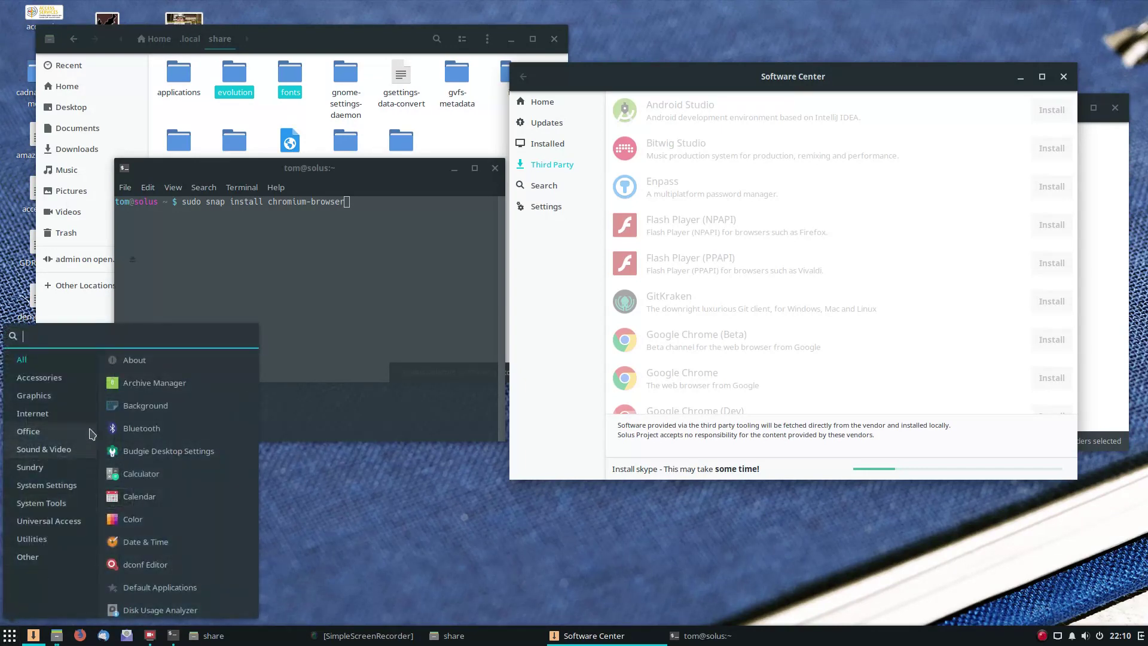
{"action": "left_click", "coordinate": [35, 396]}
{"action": "left_click", "coordinate": [112, 365]}
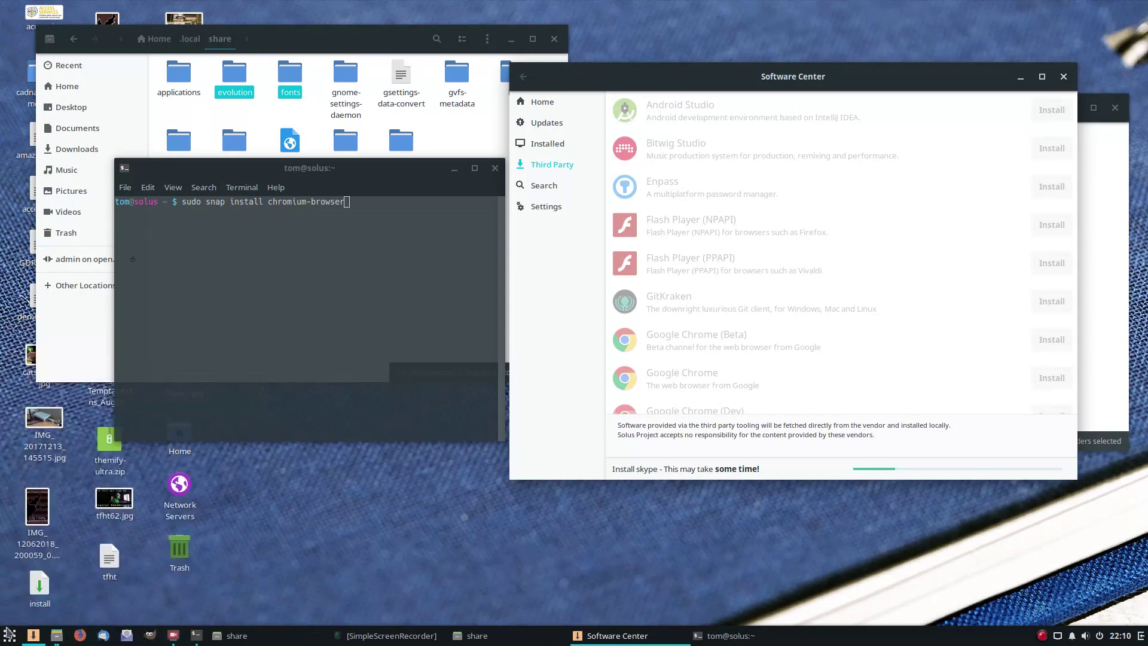
{"action": "left_click", "coordinate": [9, 634]}
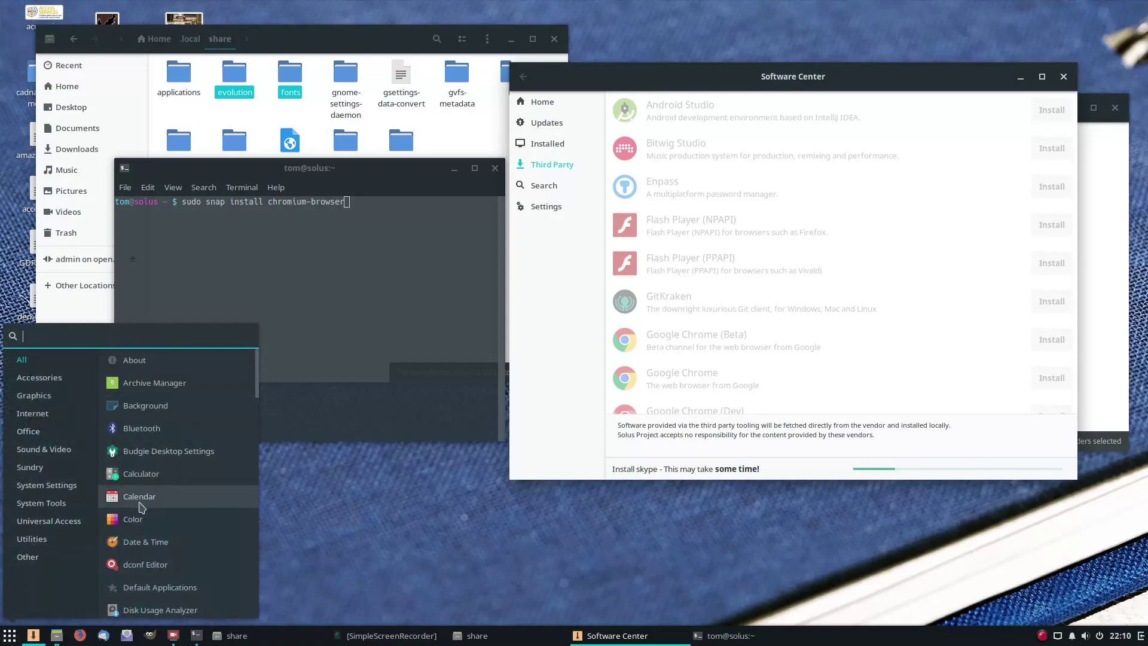
{"action": "scroll", "coordinate": [163, 550], "scroll_direction": "down", "scroll_amount": 5}
{"action": "scroll", "coordinate": [162, 559], "scroll_direction": "down", "scroll_amount": 5}
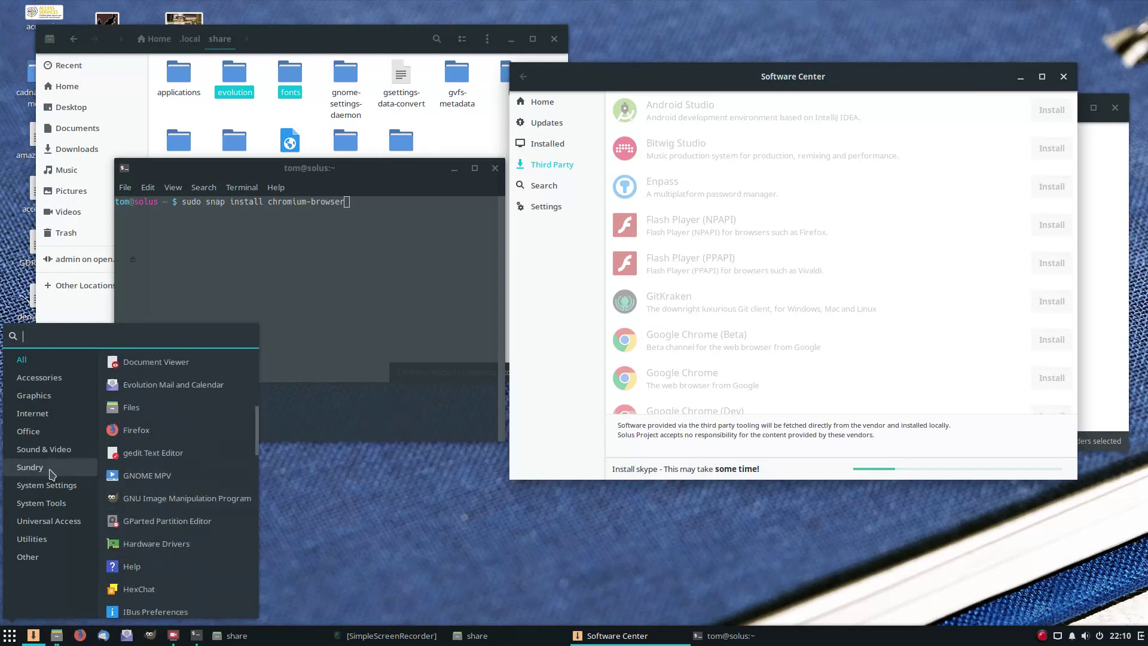
{"action": "left_click", "coordinate": [56, 452]}
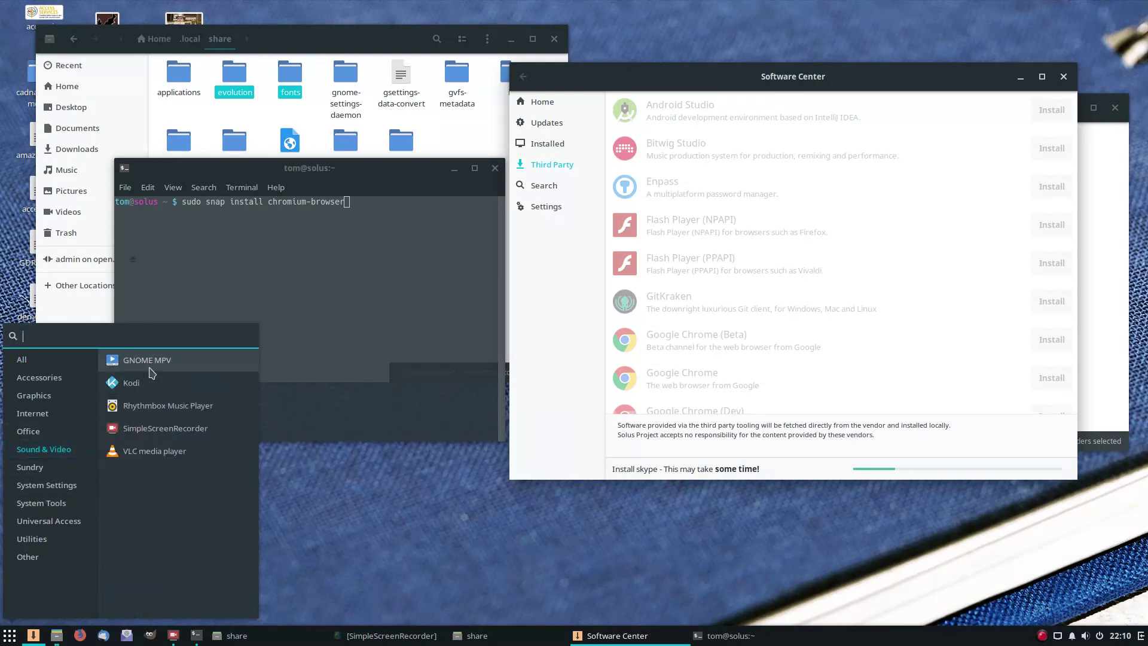
{"action": "left_click_drag", "start_coordinate": [136, 642], "coordinate": [172, 635]}
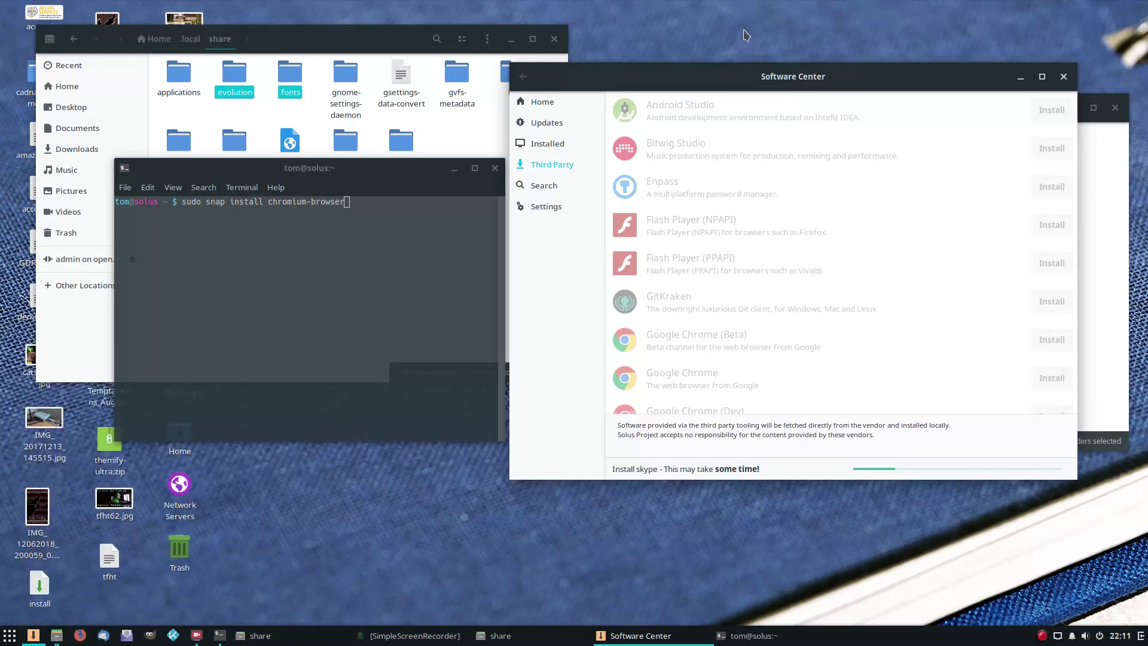
{"action": "left_click_drag", "start_coordinate": [759, 81], "coordinate": [664, 143]}
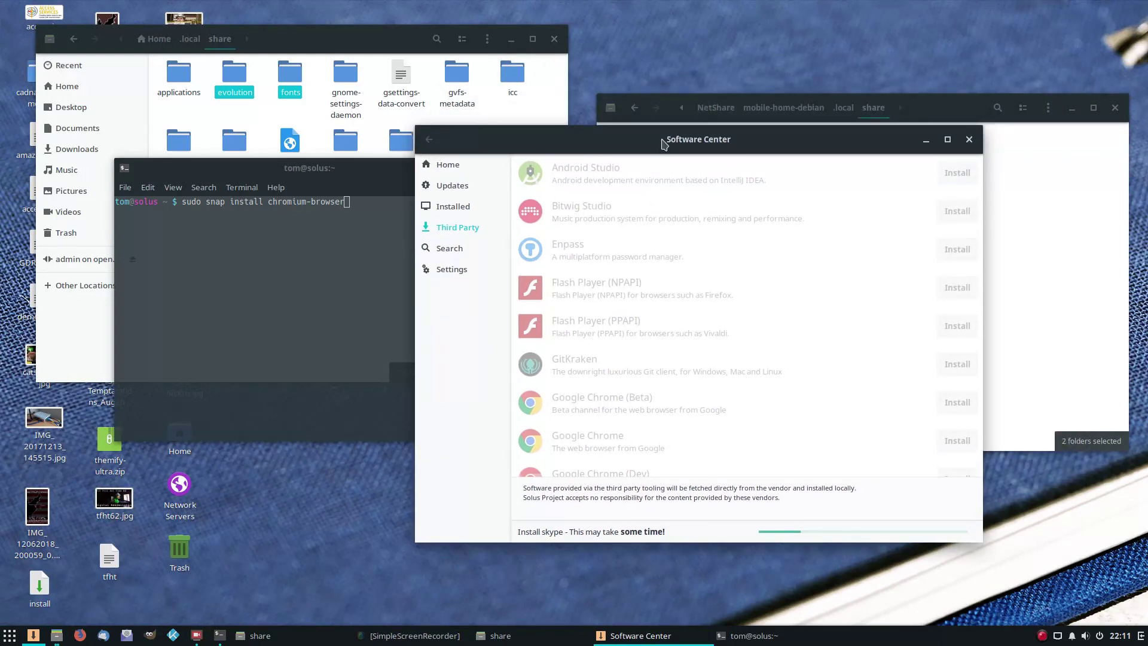
{"action": "left_click", "coordinate": [969, 140]}
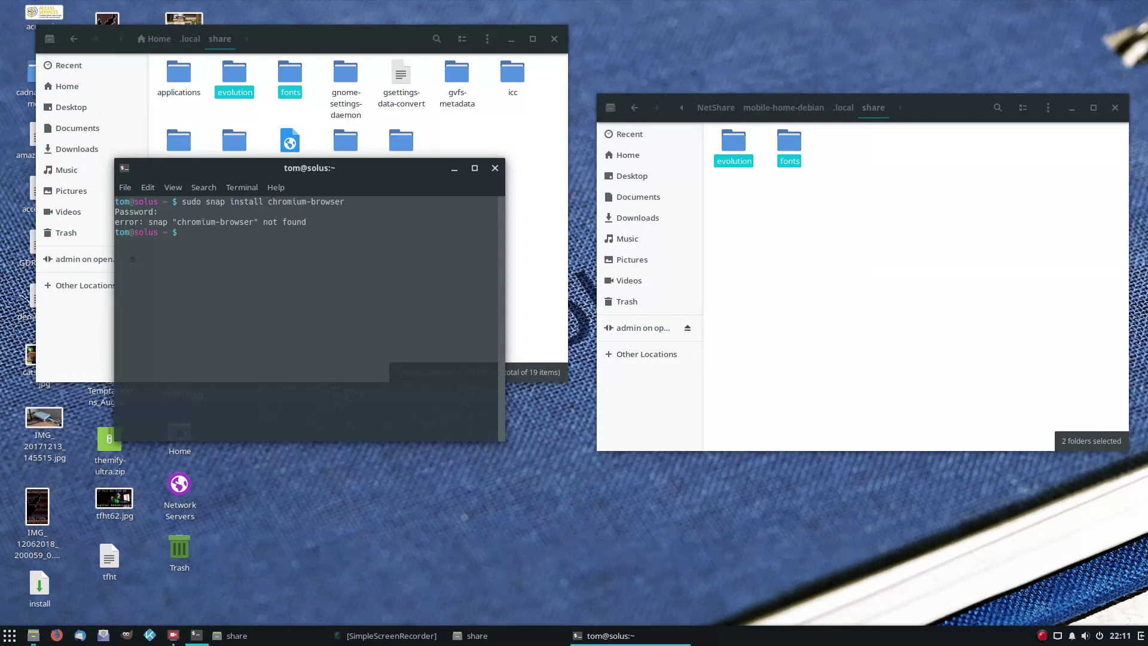
Rerun the failed snap install as 'sudo snap install chromium' so the Chromium download starts.
{"action": "key", "text": "Up"}
{"action": "type", "text": "=="}
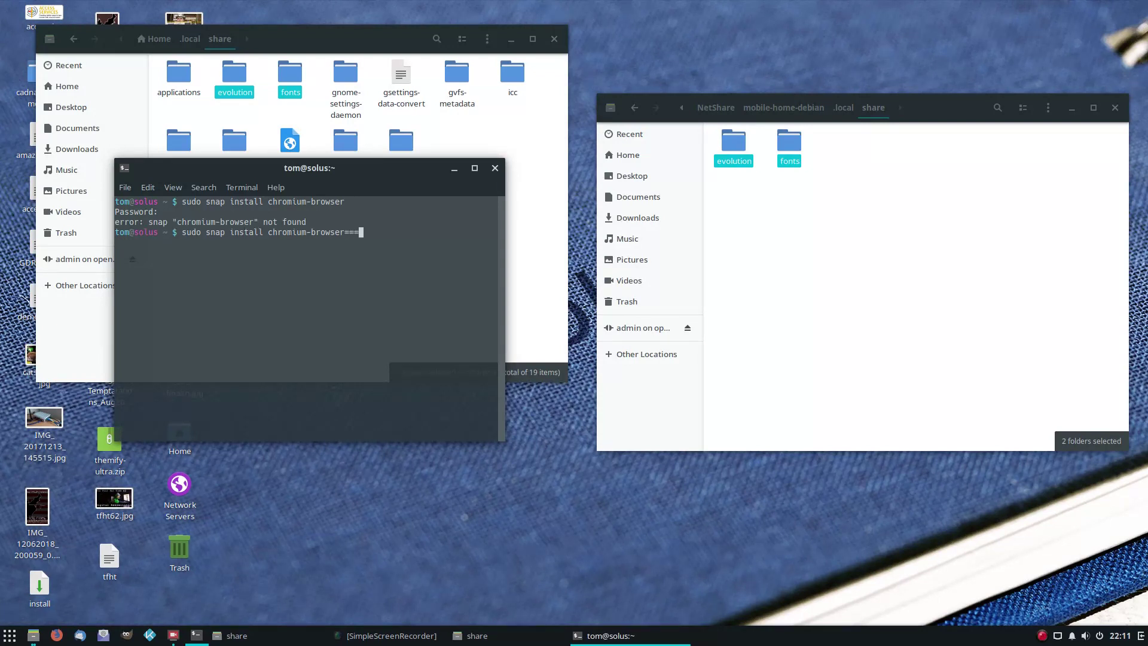
{"action": "type", "text": "="}
{"action": "key", "text": "BackSpace"}
{"action": "key", "text": "BackSpace"}
{"action": "key", "text": "BackSpace"}
{"action": "key", "text": "BackSpace"}
{"action": "key", "text": "BackSpace"}
{"action": "key", "text": "BackSpace"}
{"action": "key", "text": "BackSpace"}
{"action": "key", "text": "BackSpace"}
{"action": "key", "text": "BackSpace"}
{"action": "key", "text": "BackSpace"}
{"action": "key", "text": "BackSpace"}
{"action": "key", "text": "Return"}
{"action": "left_click_drag", "start_coordinate": [115, 242], "coordinate": [497, 242]}
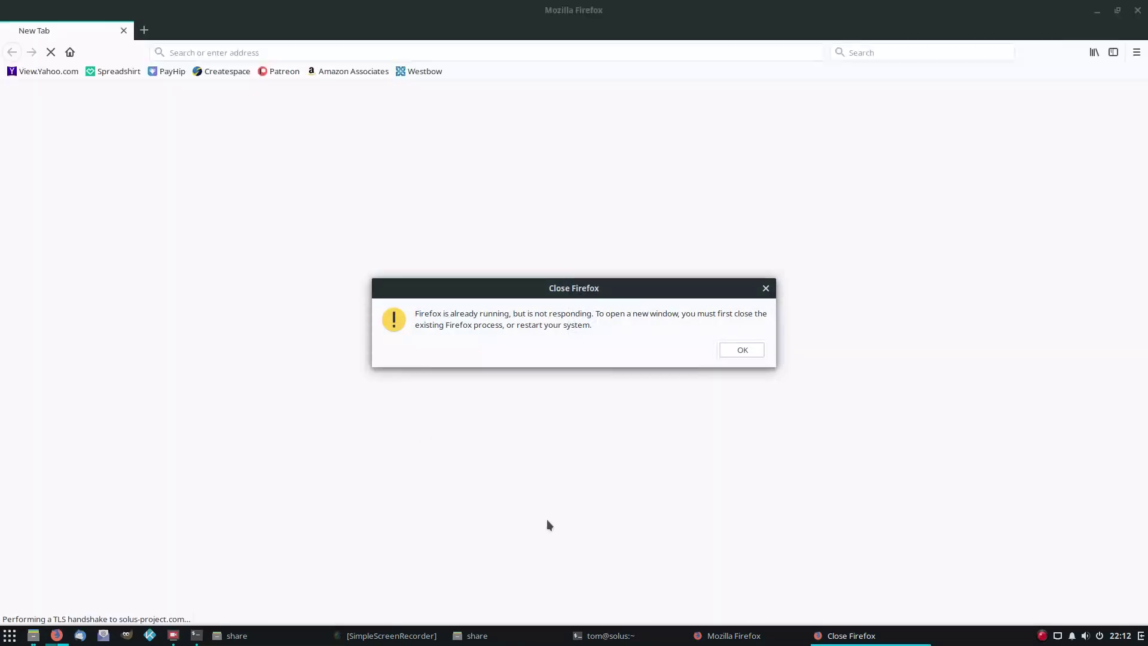
Dismiss the not-responding warning and remove eBay from Firefox's one-click search engines.
{"action": "left_click", "coordinate": [744, 349]}
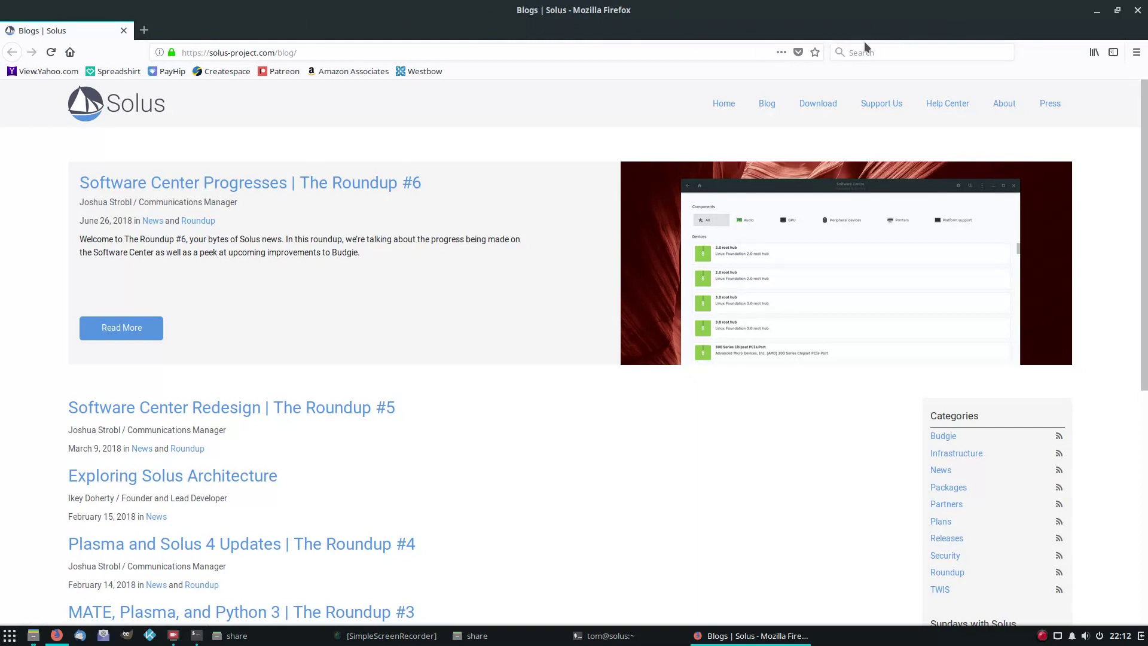
{"action": "left_click", "coordinate": [839, 55]}
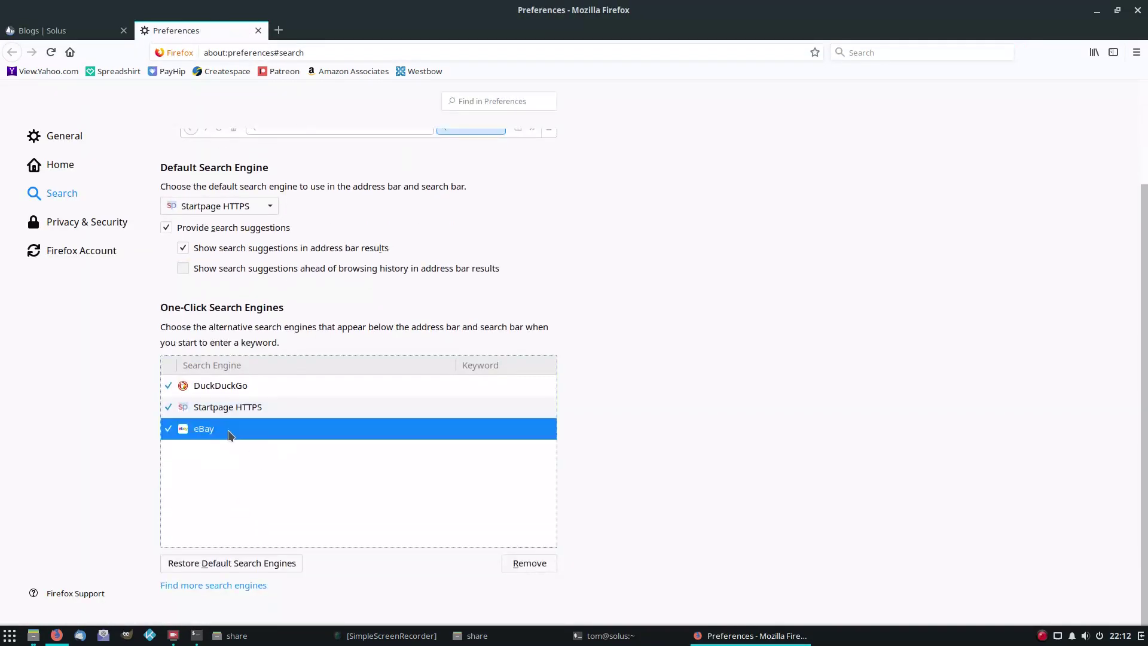
{"action": "left_click", "coordinate": [525, 562]}
{"action": "scroll", "coordinate": [500, 450], "scroll_direction": "up", "scroll_amount": 4}
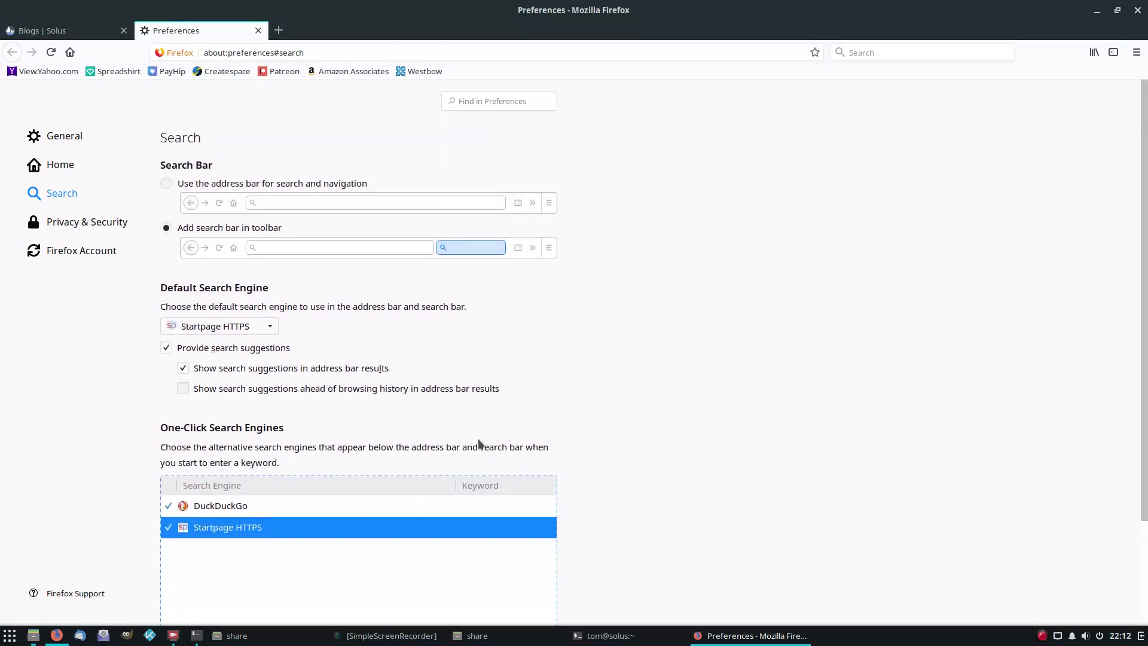
{"action": "scroll", "coordinate": [385, 406], "scroll_direction": "down", "scroll_amount": 4}
{"action": "scroll", "coordinate": [371, 423], "scroll_direction": "up", "scroll_amount": 4}
Maximize Firefox, close the Preferences page, and minimize the browser.
{"action": "double_click", "coordinate": [596, 5]}
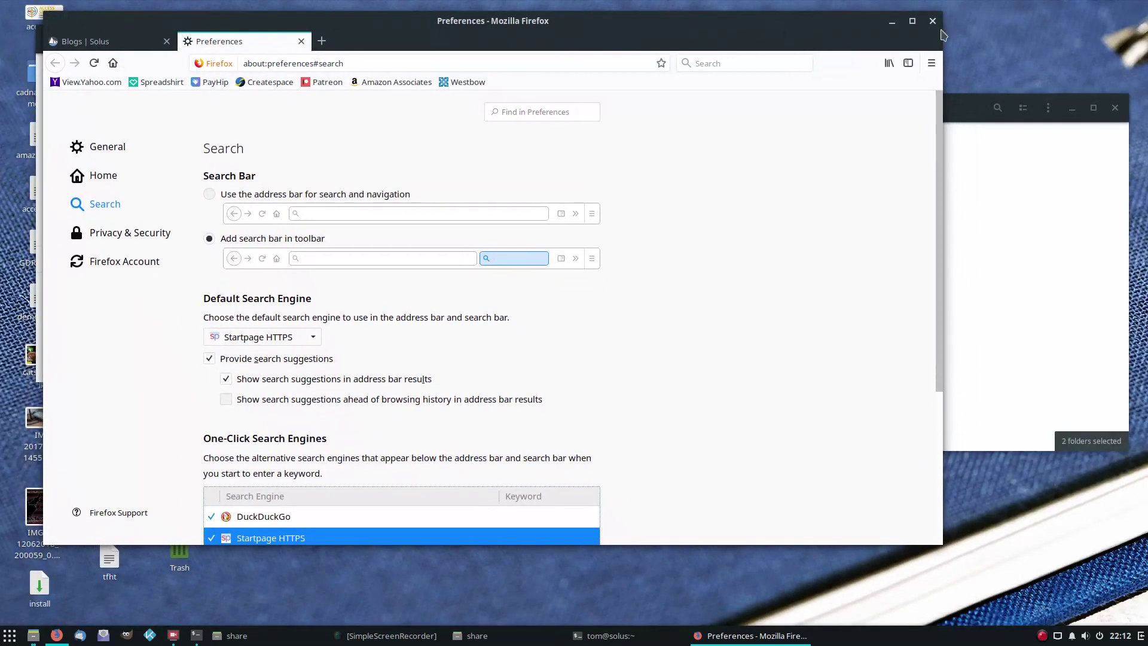
{"action": "left_click", "coordinate": [912, 23]}
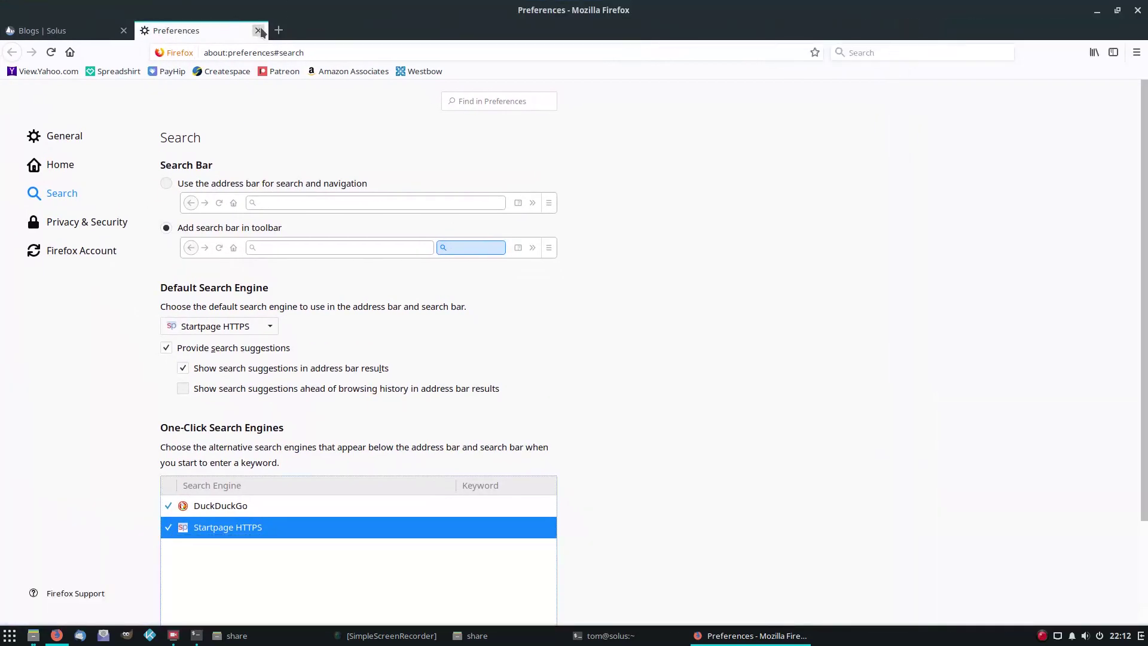
{"action": "left_click", "coordinate": [258, 30]}
{"action": "left_click", "coordinate": [1097, 11]}
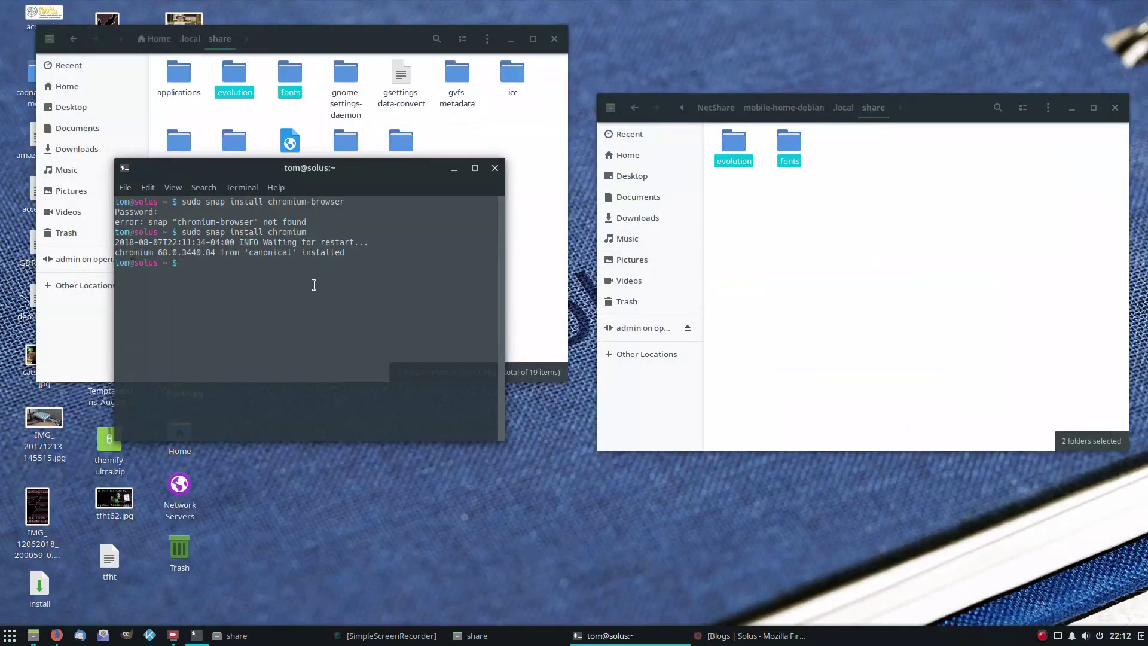
Close the terminal with exit and pin Chromium from the Internet menu to the panel.
{"action": "type", "text": "exit"}
{"action": "key", "text": "Return"}
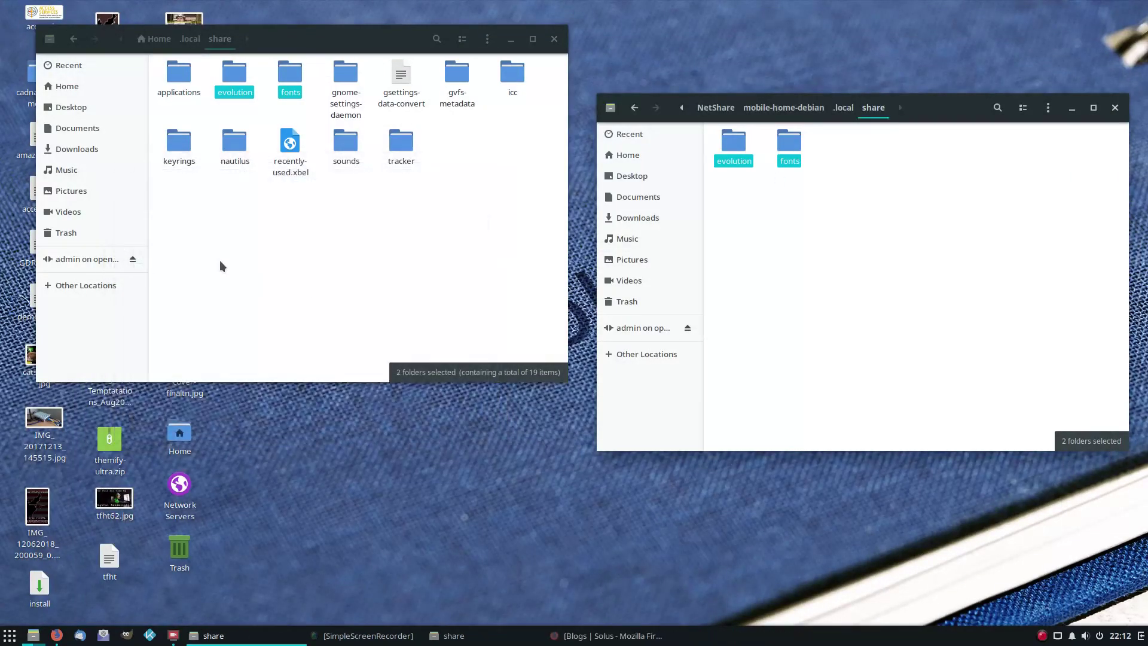
{"action": "key", "text": "super"}
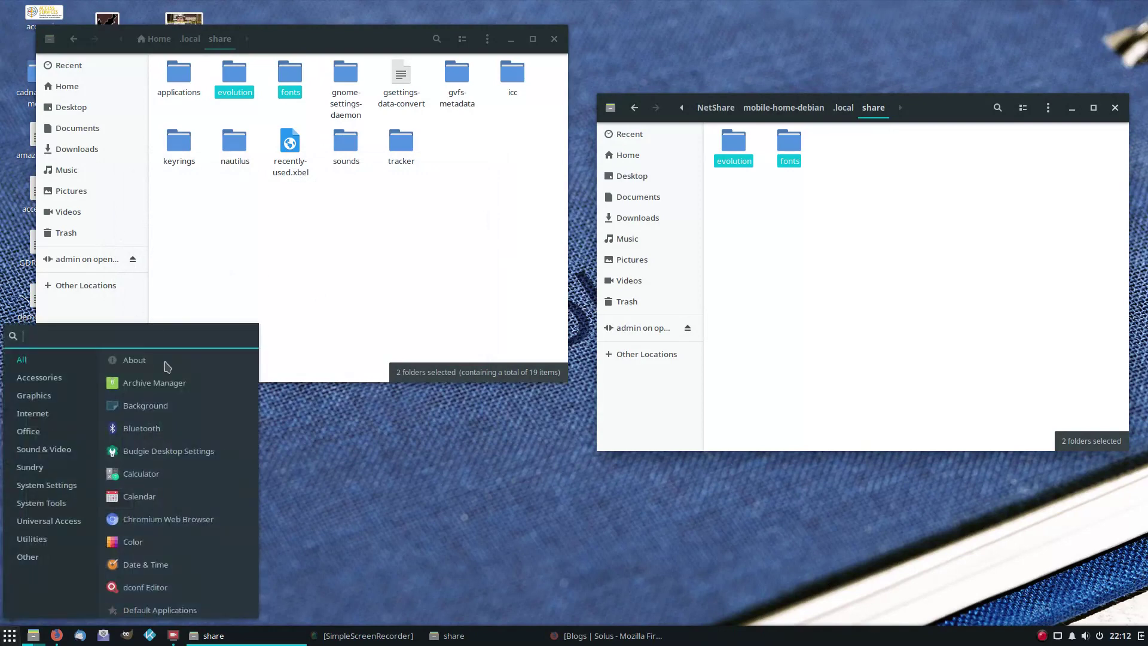
{"action": "left_click", "coordinate": [46, 396]}
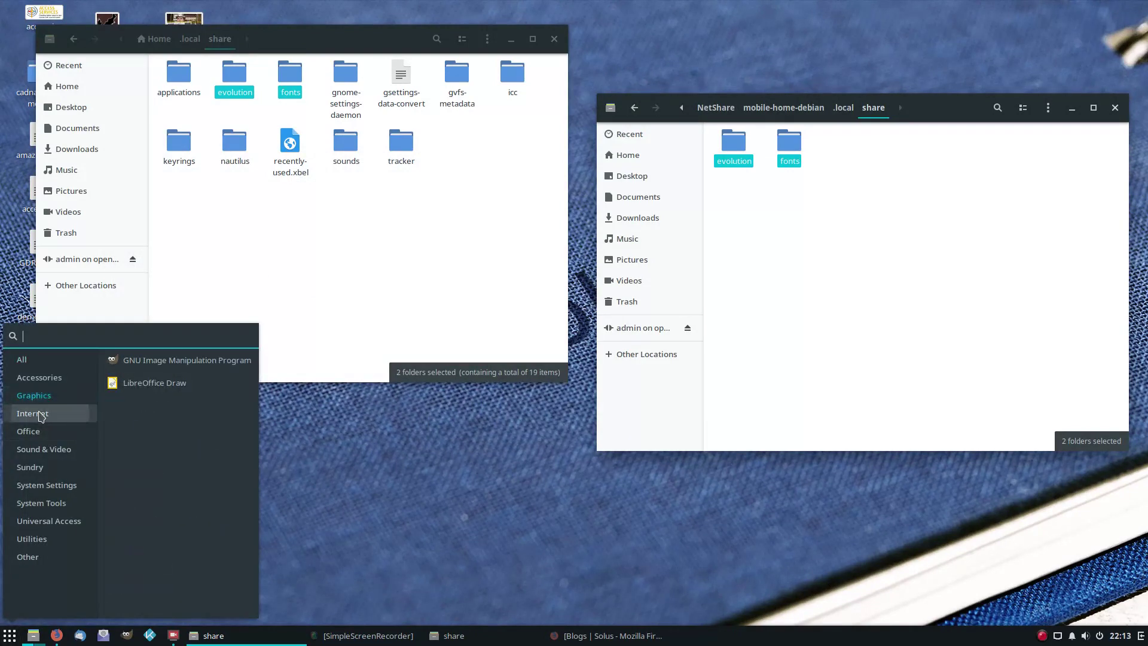
{"action": "left_click", "coordinate": [36, 413]}
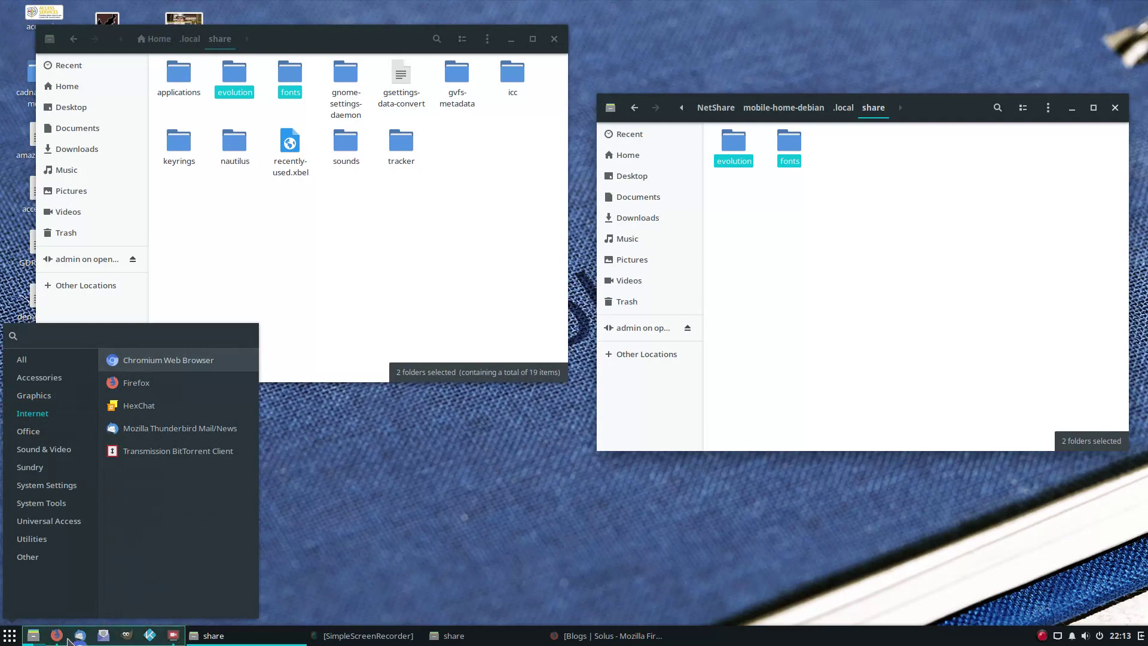
{"action": "left_click_drag", "start_coordinate": [68, 639], "coordinate": [74, 636]}
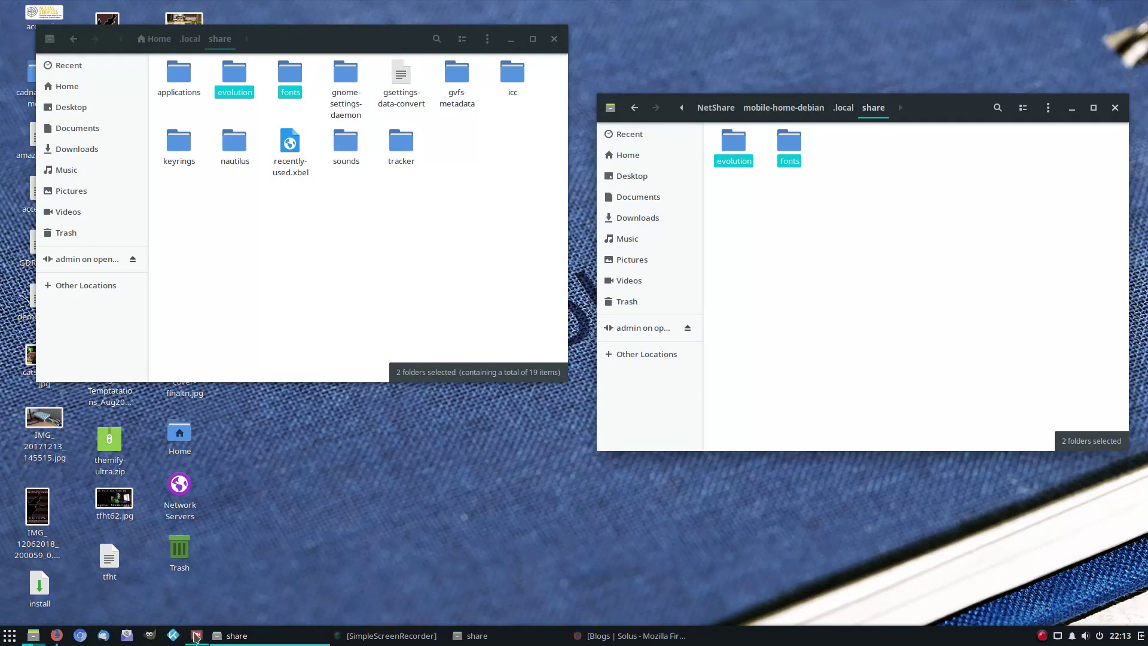
Launch Rhythmbox from Sound & Video and close the NetShare folder window.
{"action": "left_click", "coordinate": [9, 635]}
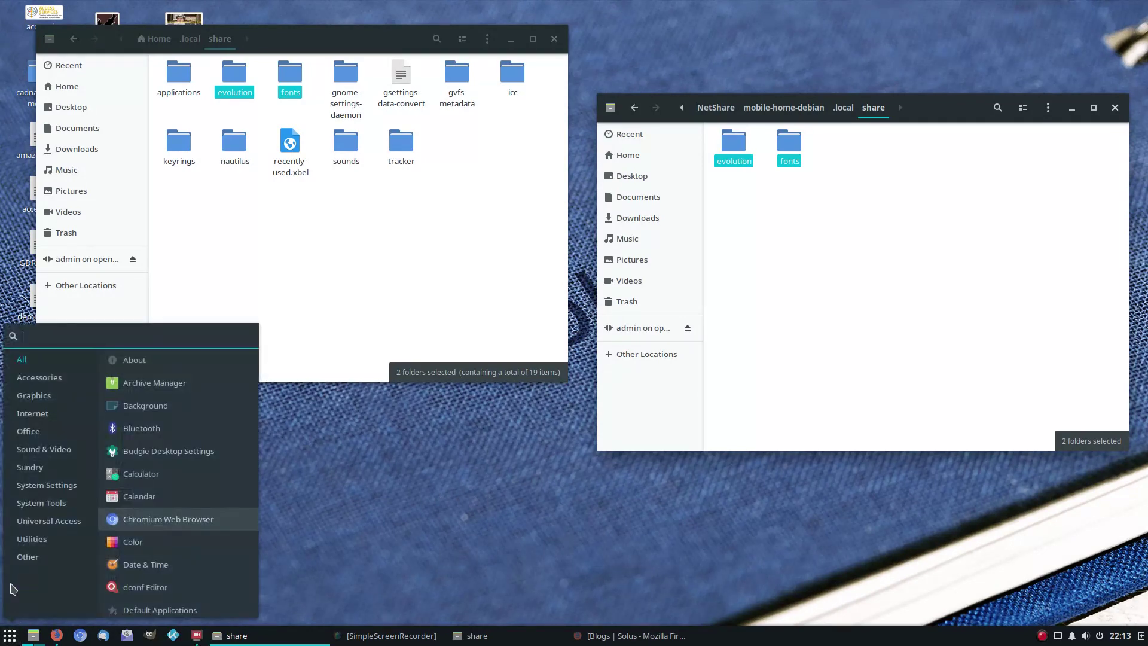
{"action": "left_click", "coordinate": [45, 450]}
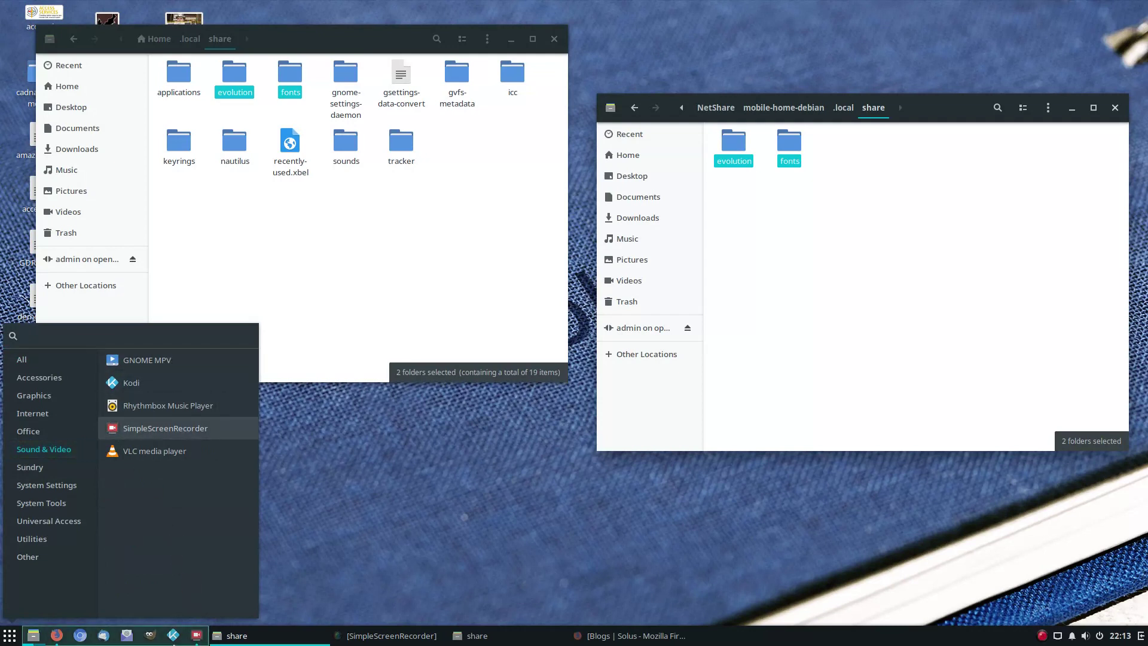
{"action": "left_click", "coordinate": [167, 405]}
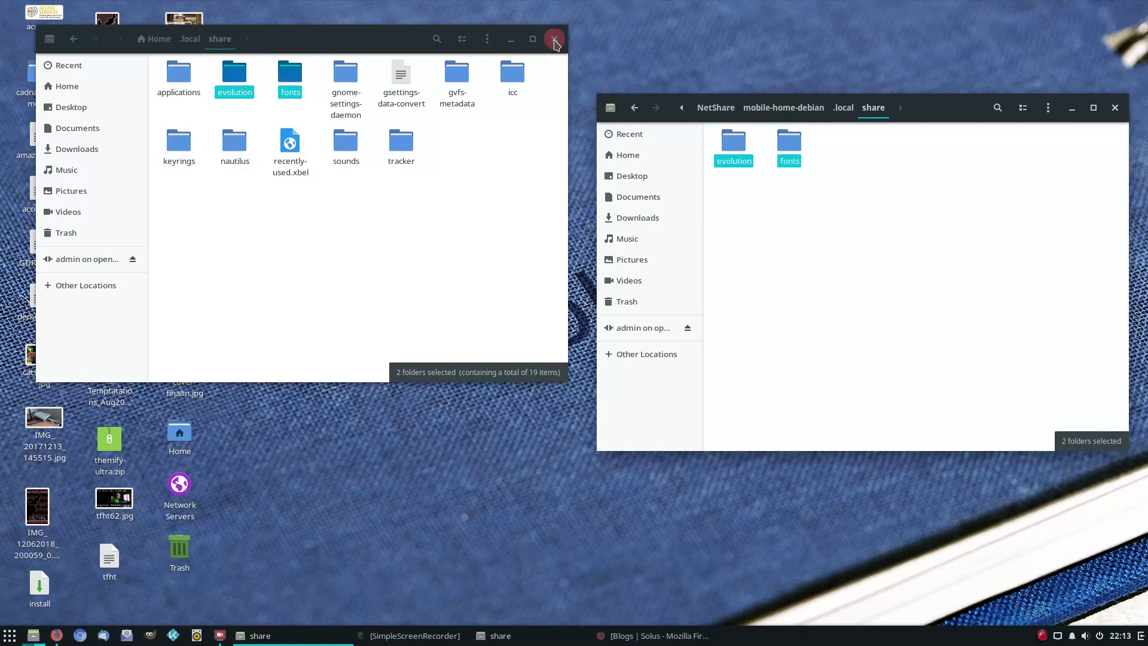
{"action": "left_click", "coordinate": [1115, 108]}
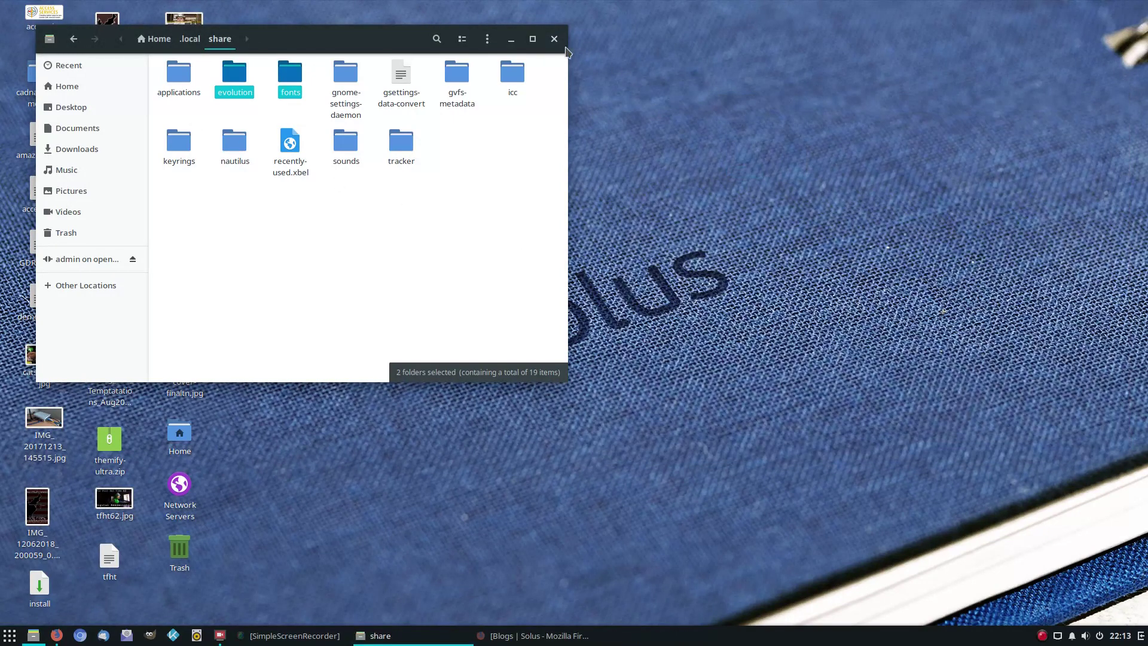
{"action": "left_click_drag", "start_coordinate": [338, 42], "coordinate": [520, 136]}
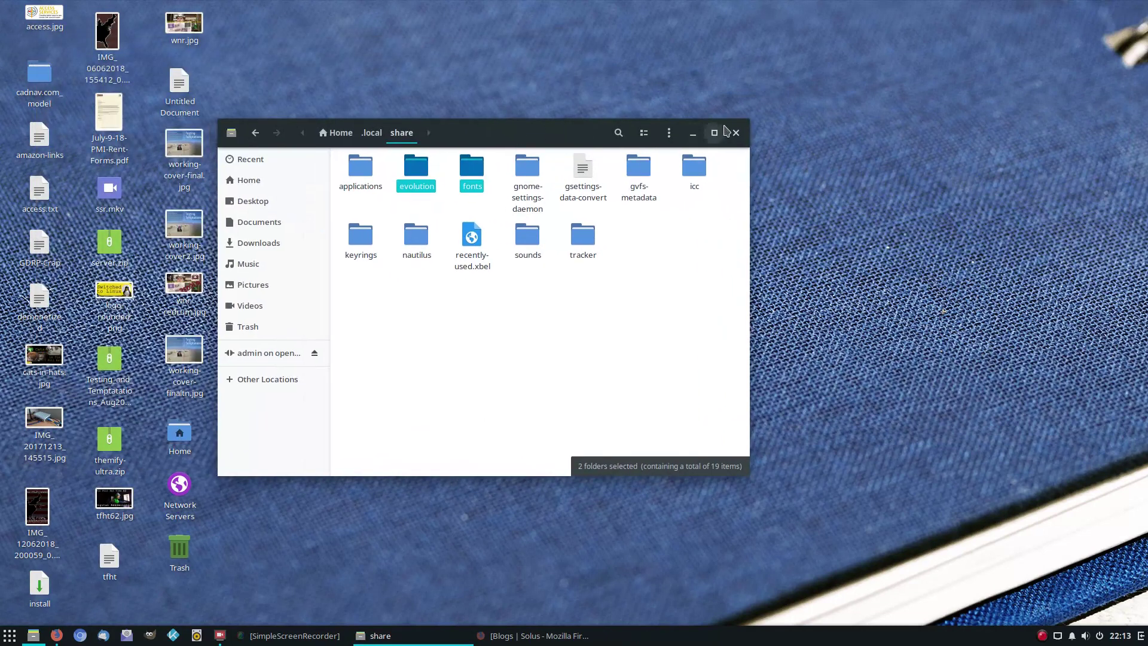
Close the local share folder window and the Firefox Solus blog window, leaving the applications menu open.
{"action": "left_click", "coordinate": [735, 133]}
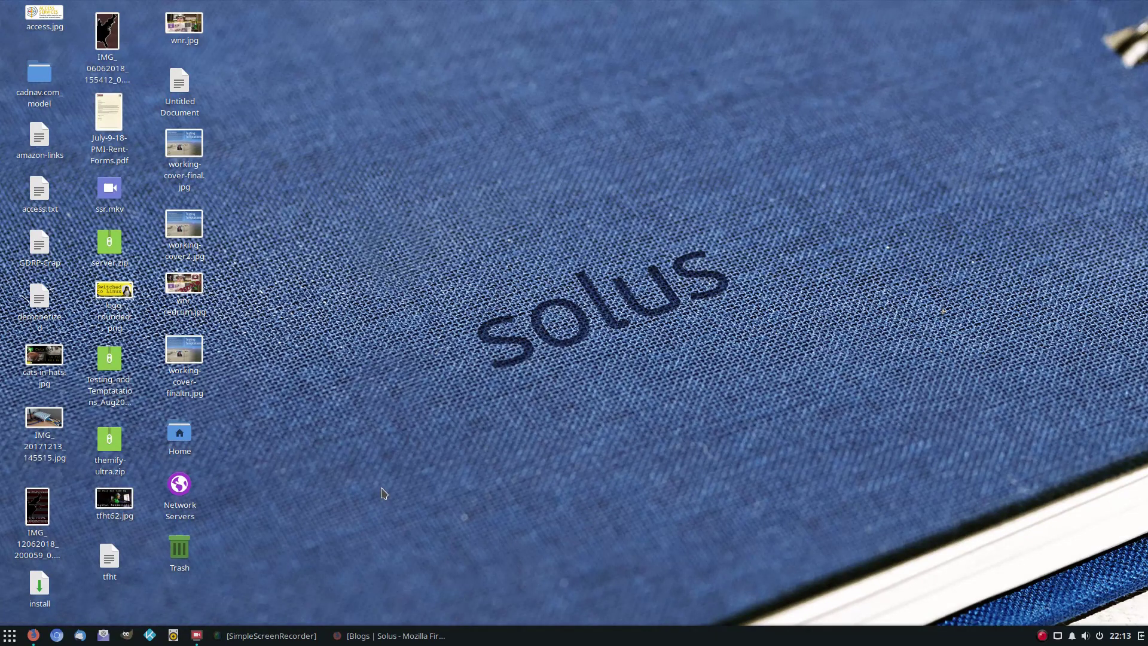
{"action": "left_click", "coordinate": [391, 635]}
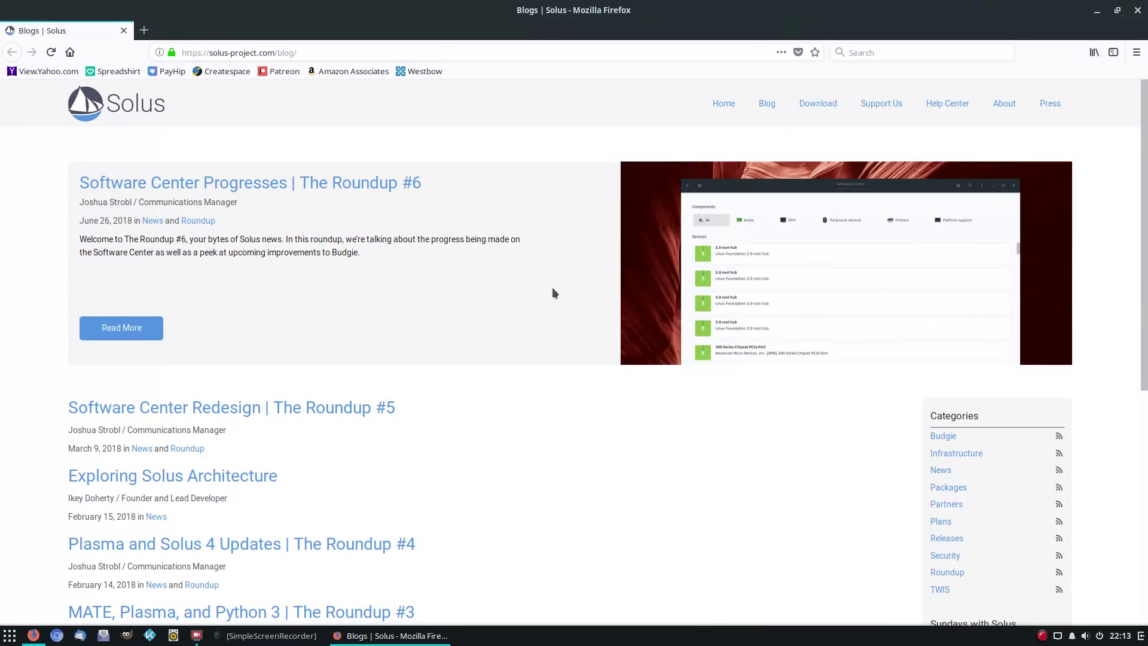
{"action": "left_click", "coordinate": [1137, 10]}
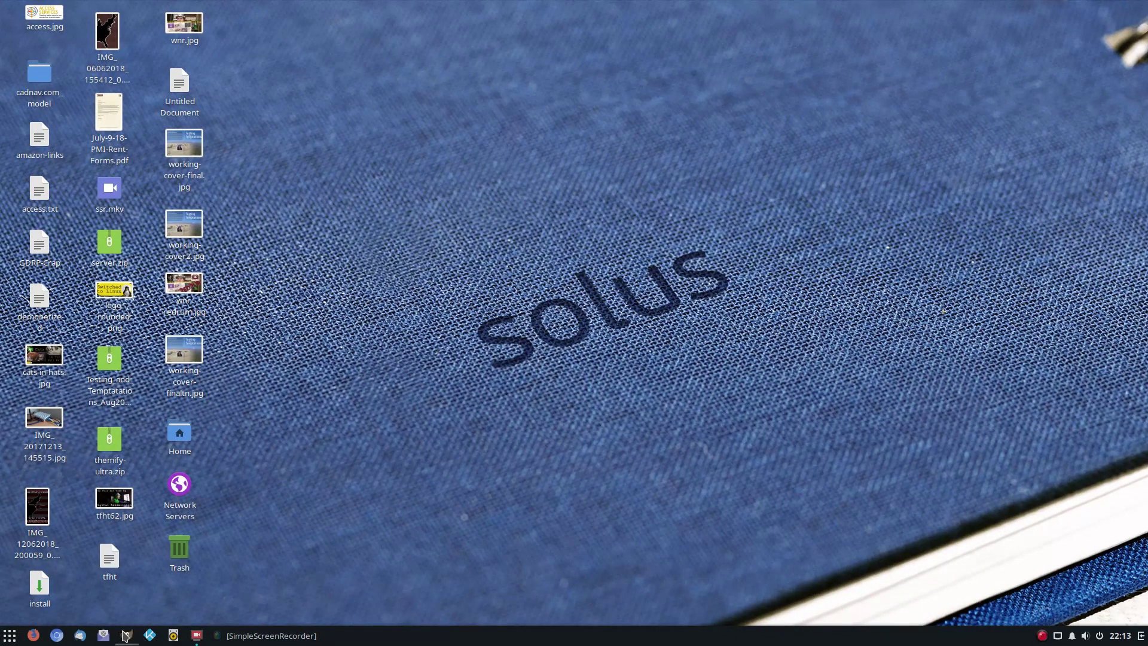
{"action": "left_click", "coordinate": [8, 639]}
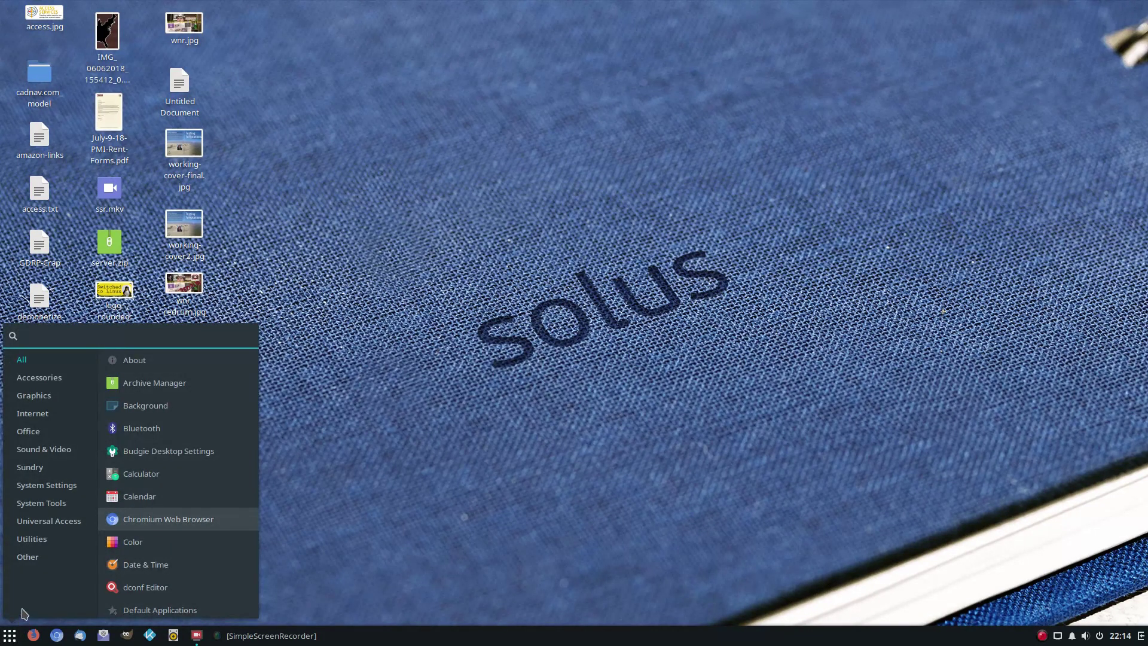
Launch Software Center and install Skype from Third Party, authenticating with the account password.
{"action": "type", "text": "soft"}
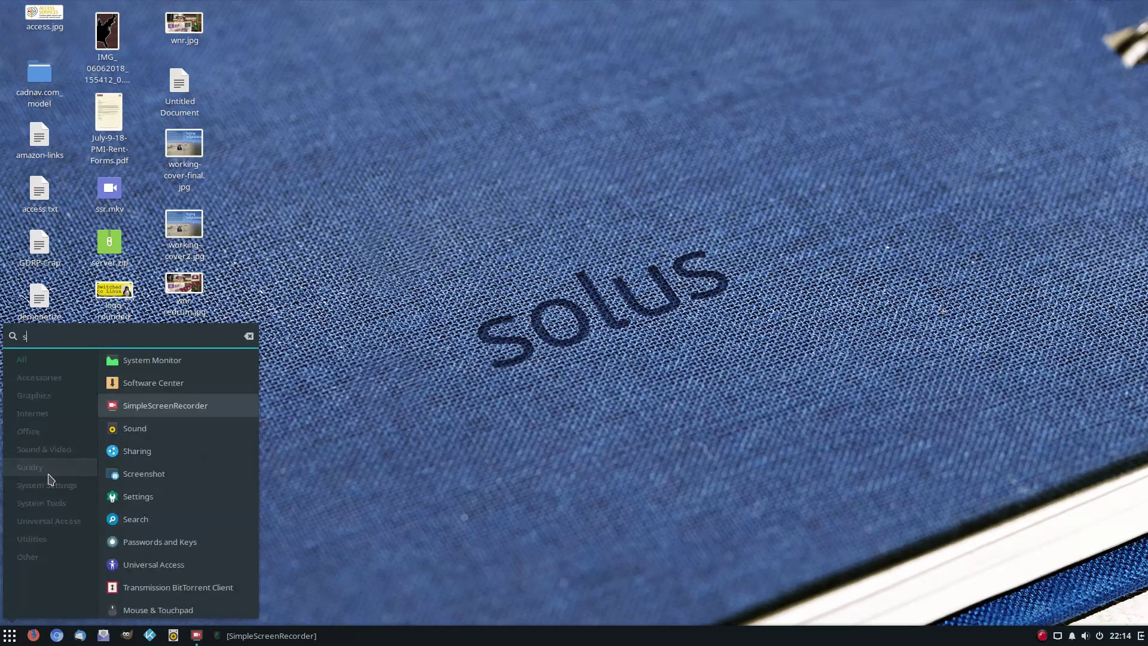
{"action": "left_click", "coordinate": [177, 357]}
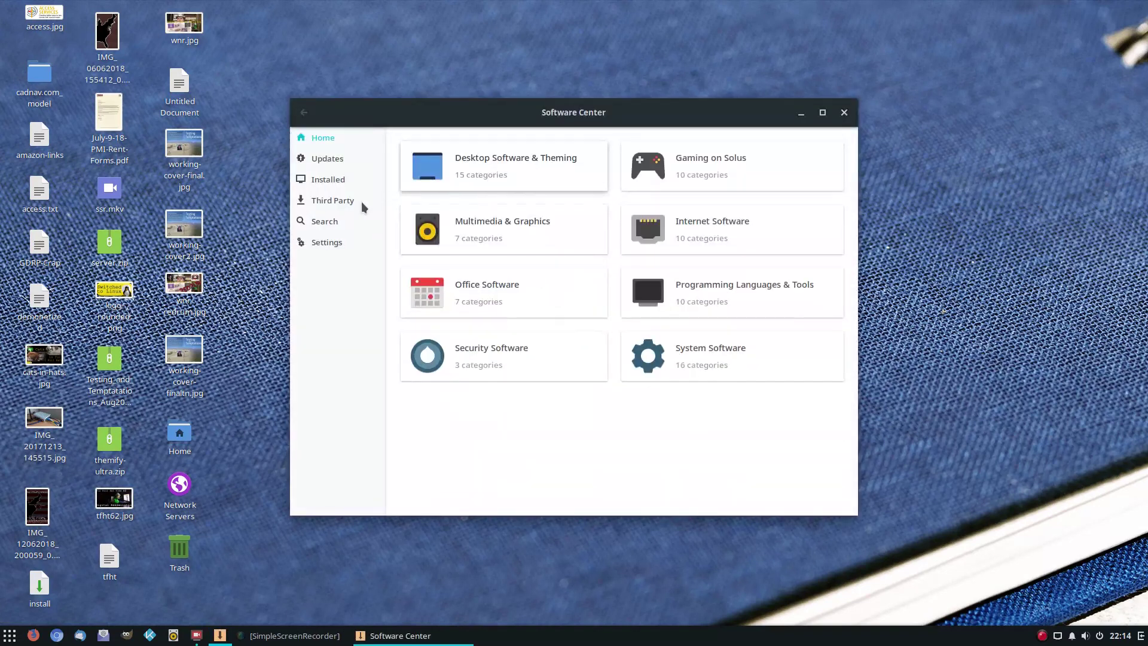
{"action": "left_click", "coordinate": [344, 200]}
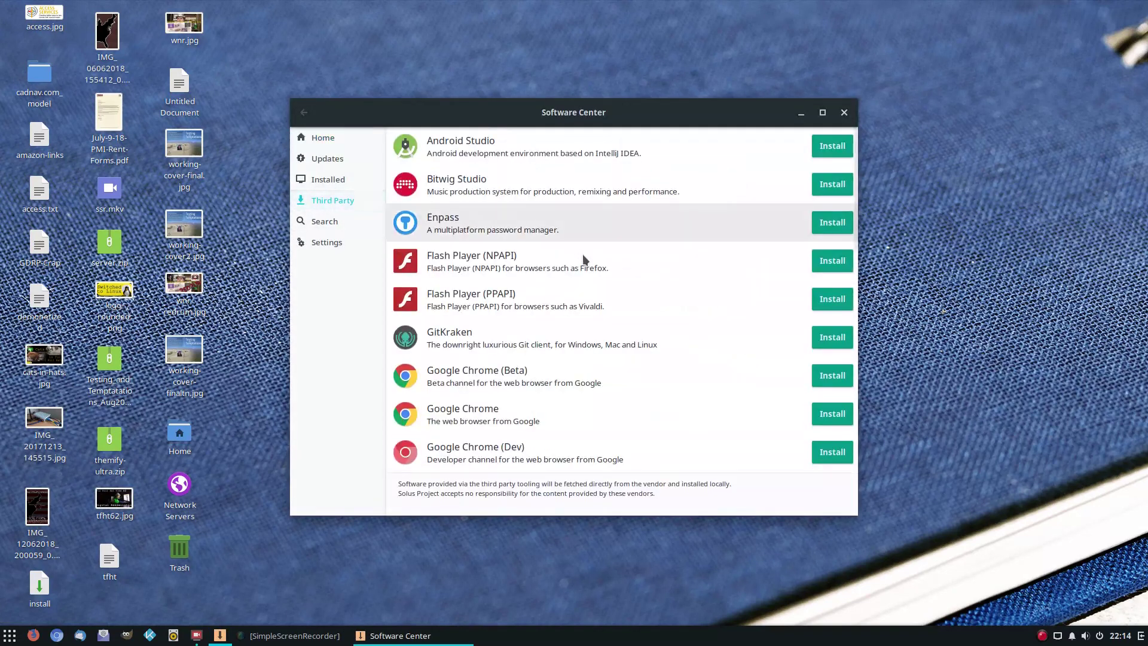
{"action": "scroll", "coordinate": [586, 263], "scroll_direction": "down", "scroll_amount": 3}
{"action": "scroll", "coordinate": [586, 266], "scroll_direction": "down", "scroll_amount": 6}
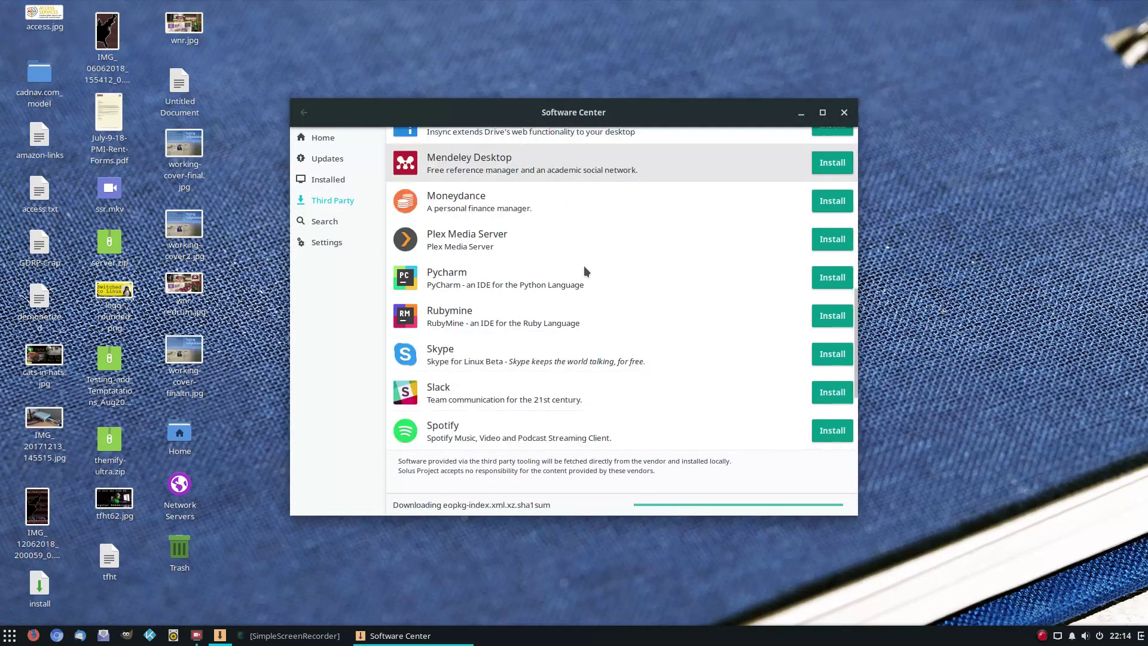
{"action": "left_click", "coordinate": [839, 356]}
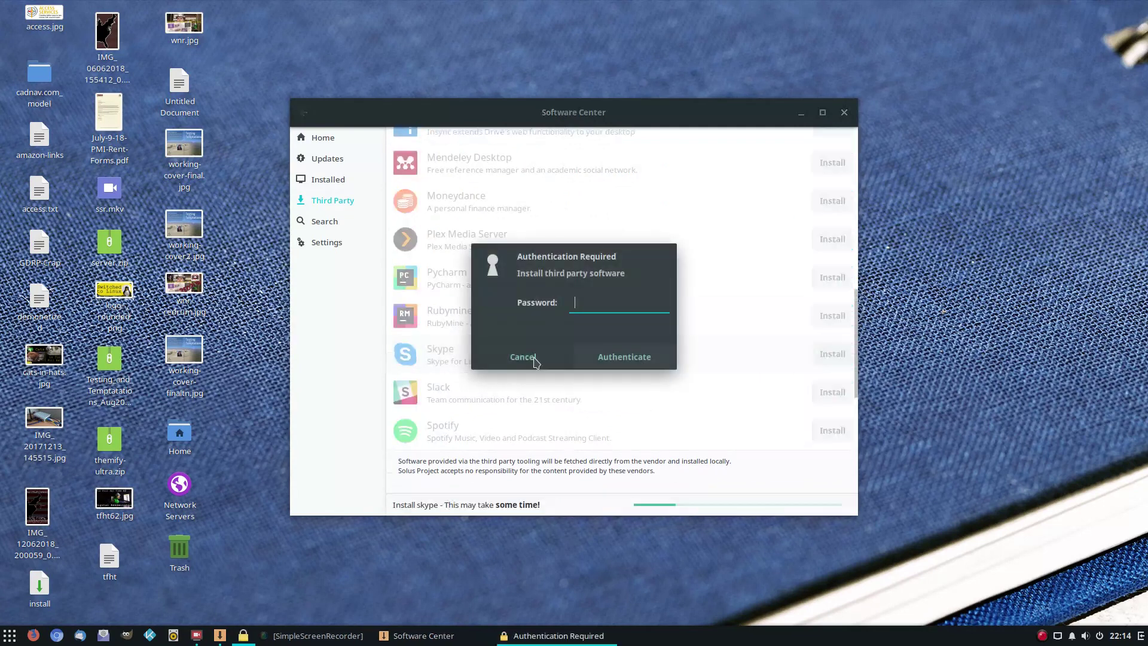
{"action": "type", "text": "*****"}
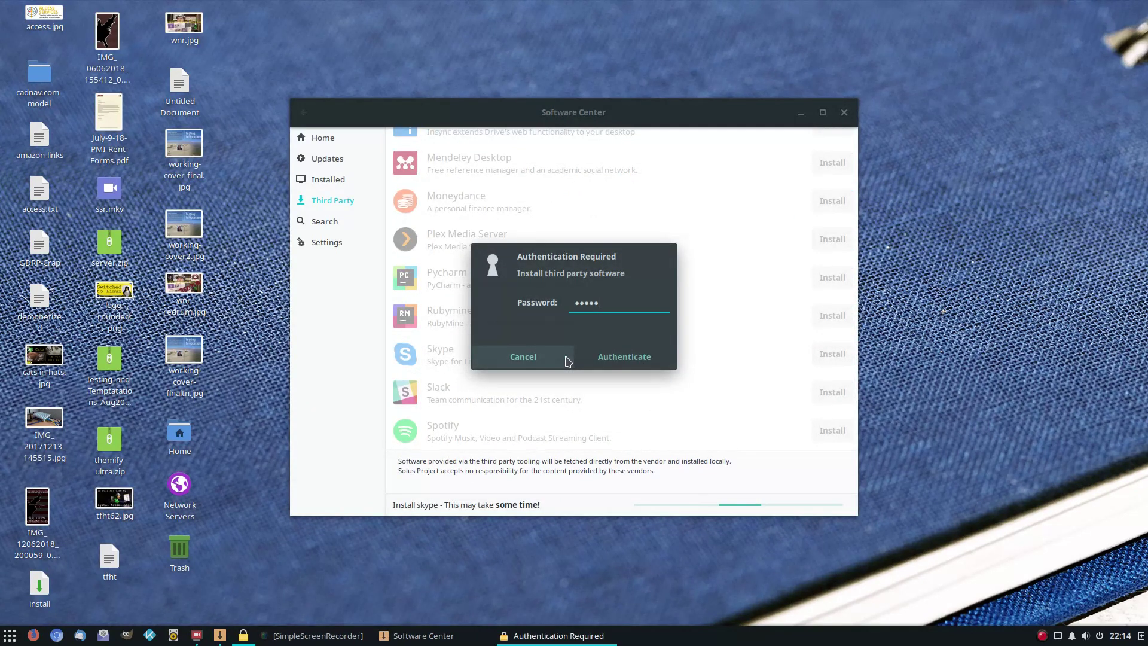
{"action": "type", "text": "****"}
{"action": "key", "text": "Return"}
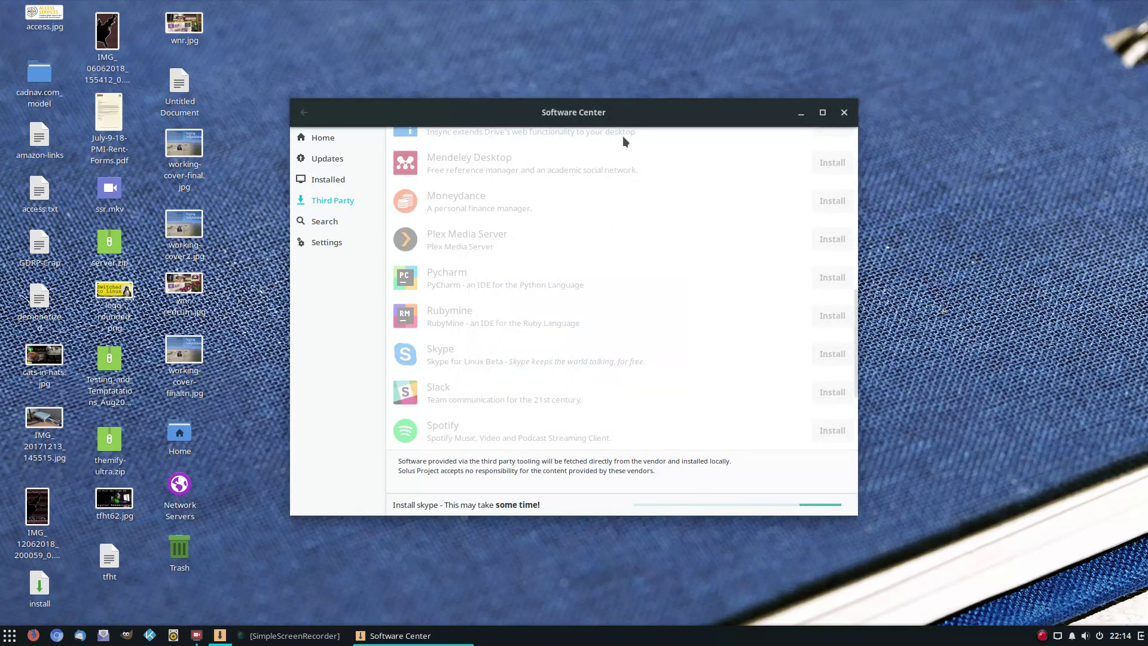
Reposition the Software Center window and scroll the Third Party list while Skype installs.
{"action": "left_click_drag", "start_coordinate": [616, 115], "coordinate": [777, 64]}
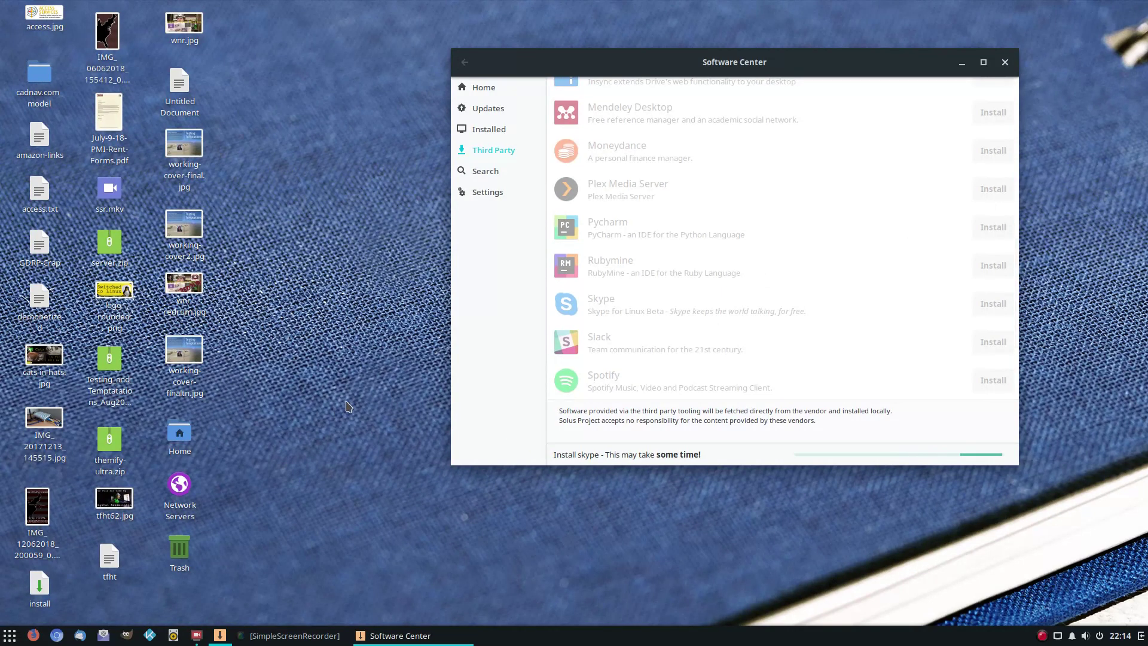
{"action": "scroll", "coordinate": [651, 269], "scroll_direction": "up", "scroll_amount": 3}
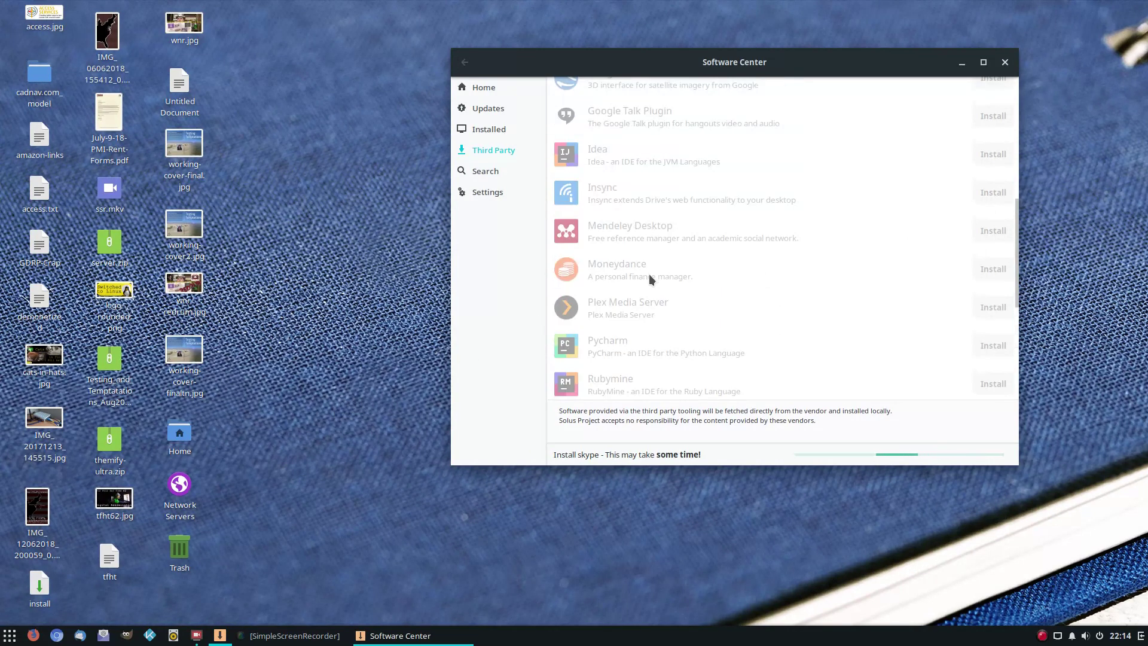
{"action": "scroll", "coordinate": [650, 276], "scroll_direction": "up", "scroll_amount": 6}
{"action": "scroll", "coordinate": [694, 287], "scroll_direction": "up", "scroll_amount": 3}
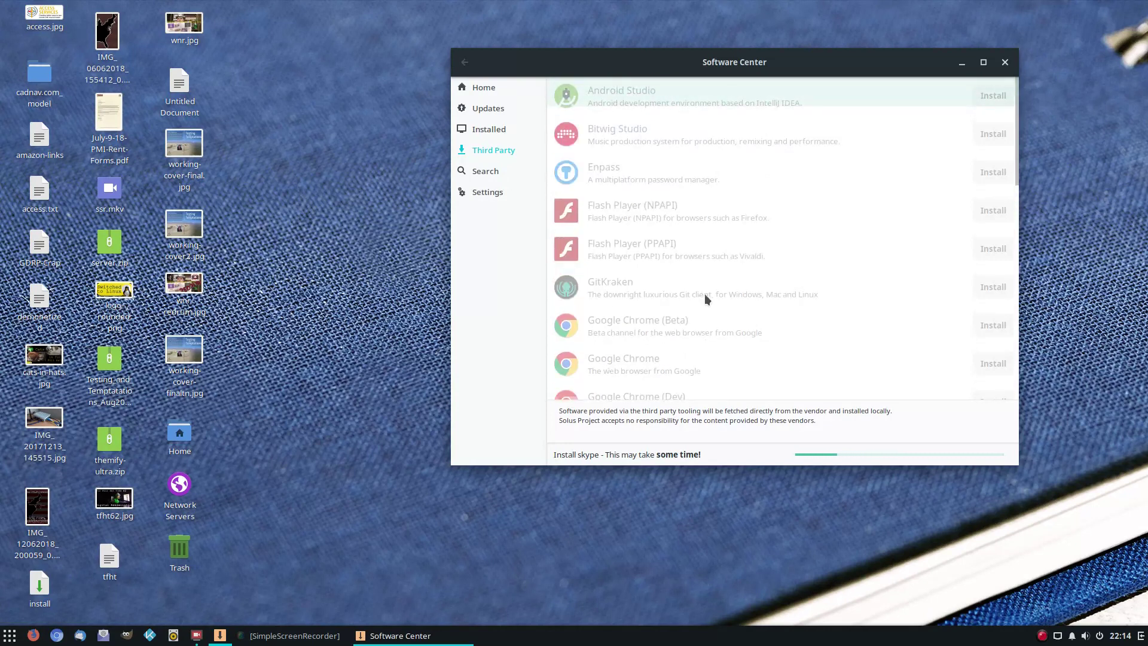
{"action": "scroll", "coordinate": [705, 294], "scroll_direction": "down", "scroll_amount": 20}
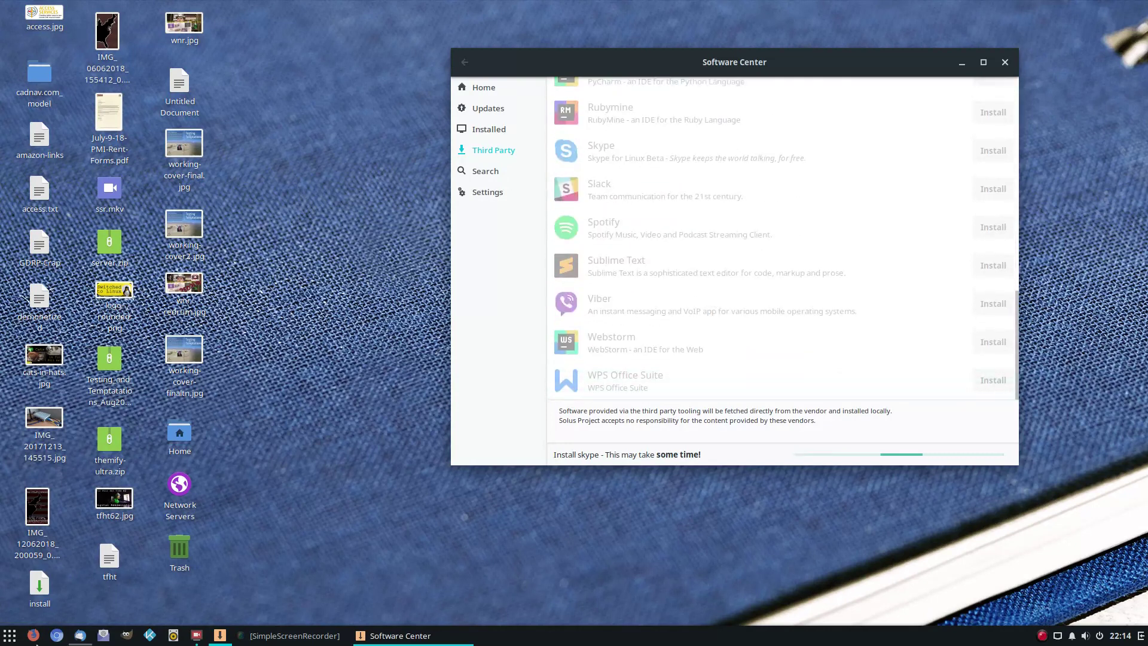
{"action": "left_click", "coordinate": [14, 639]}
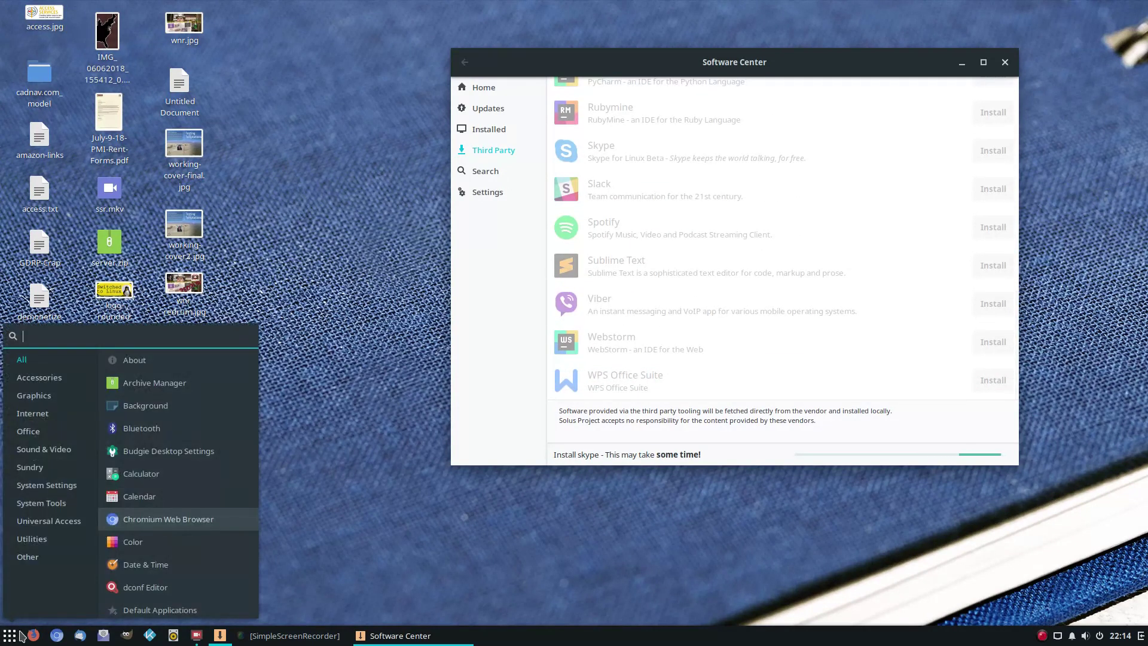
{"action": "left_click", "coordinate": [332, 179]}
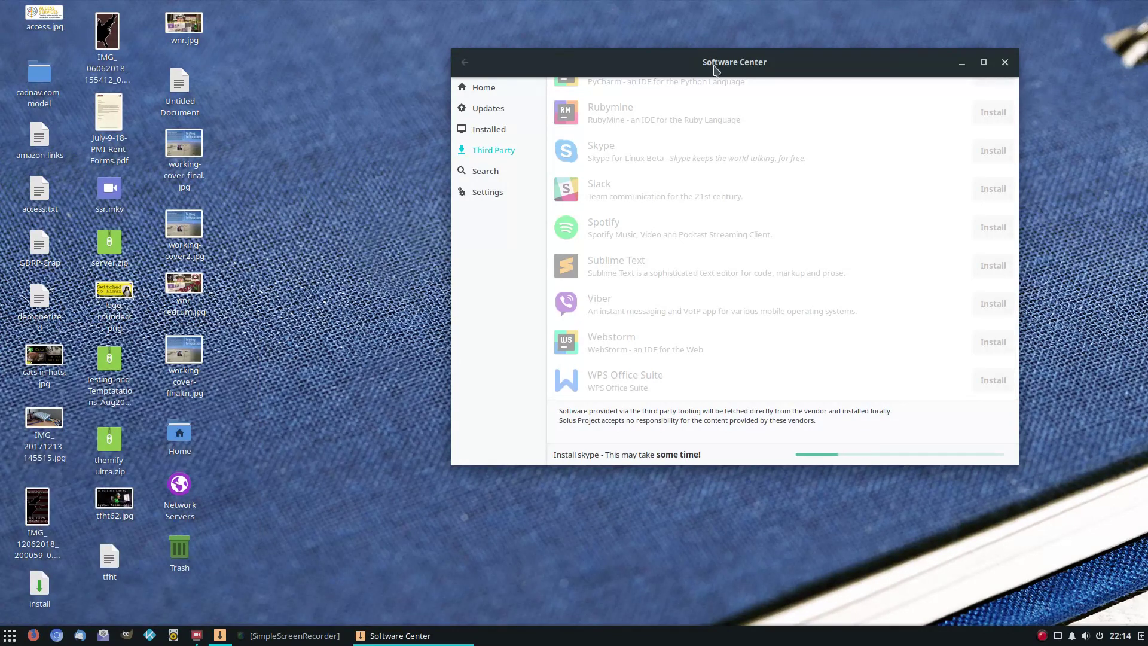
{"action": "left_click_drag", "start_coordinate": [715, 69], "coordinate": [481, 115]}
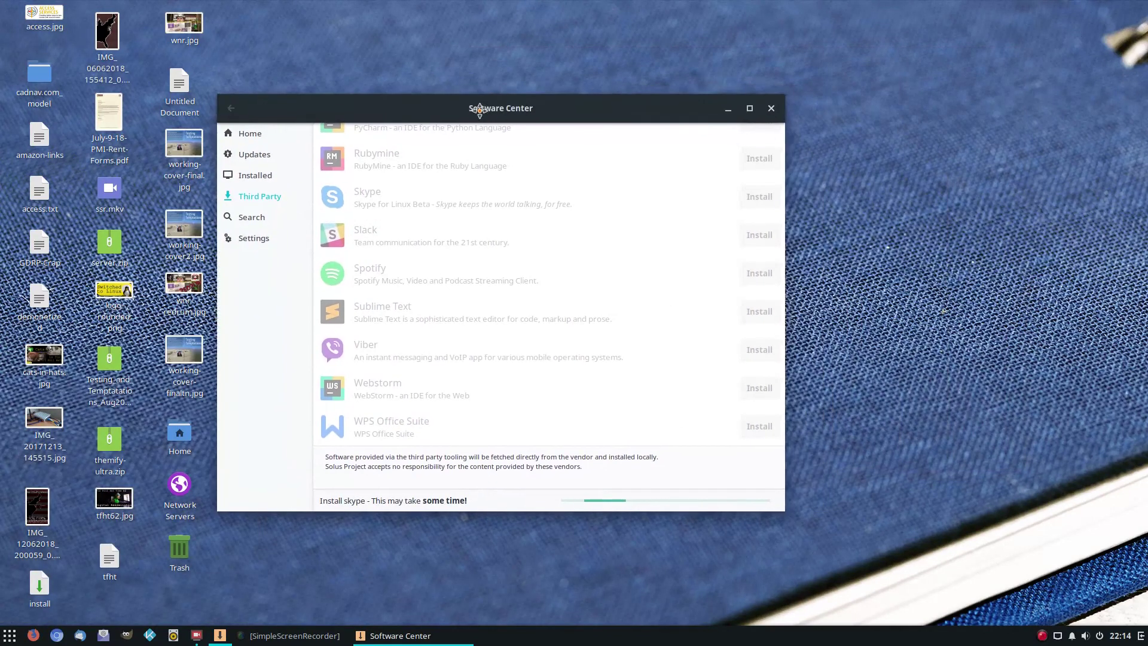
{"action": "left_click", "coordinate": [1099, 635]}
{"action": "left_click", "coordinate": [1101, 636]}
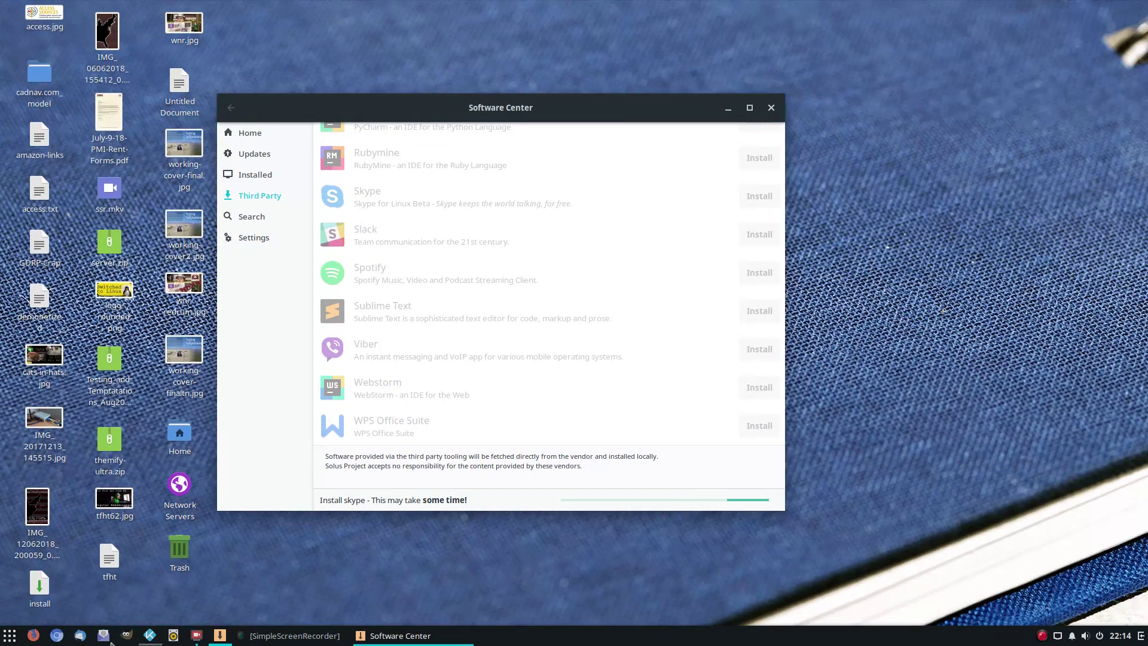